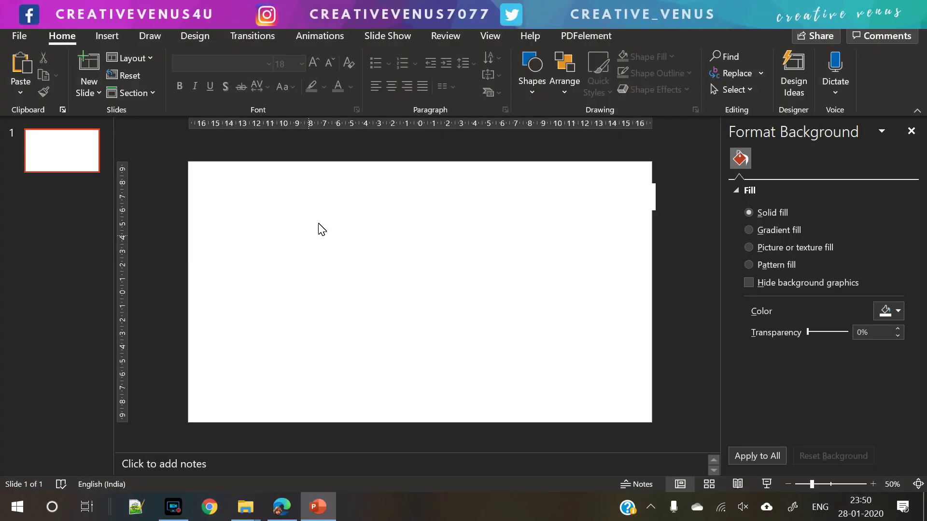
Step: Draw a tall, narrow rectangle on the left side of the slide
left_click(107, 35)
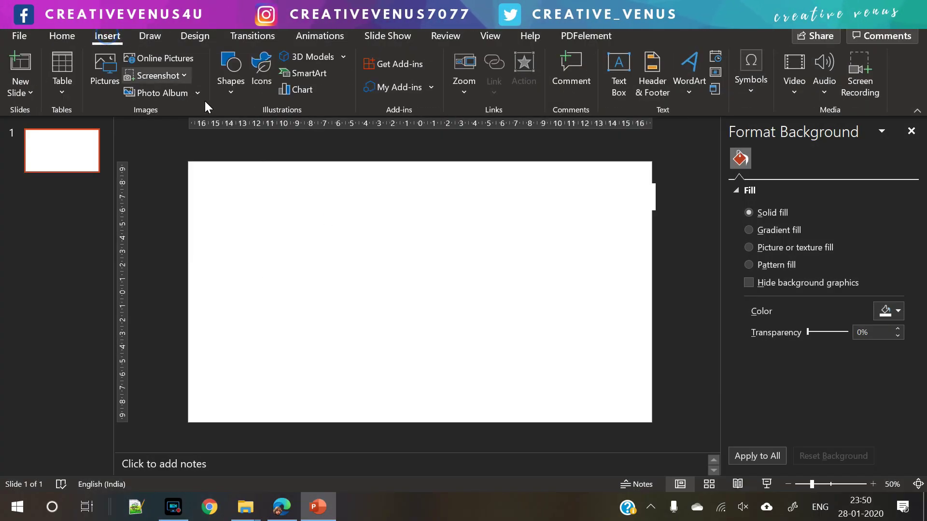
left_click(235, 88)
left_click(281, 131)
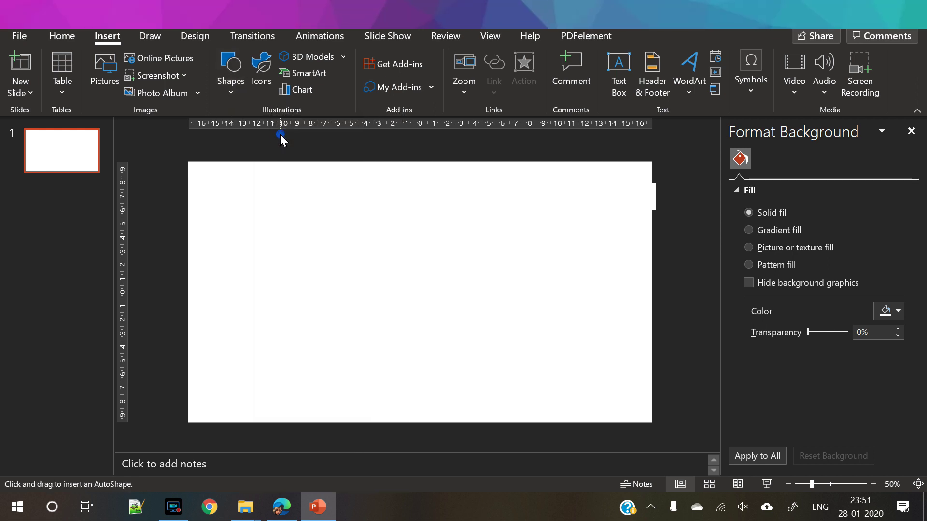
left_click_drag(285, 221, 310, 346)
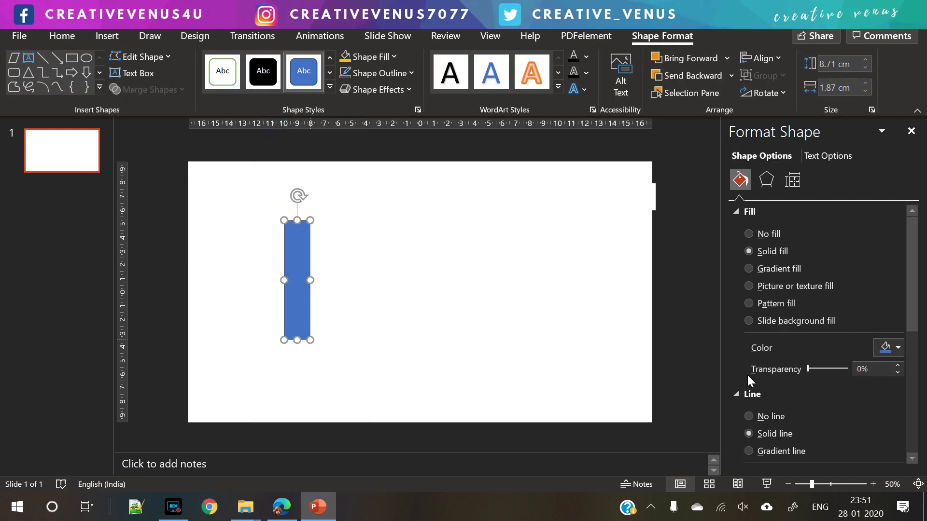
Step: Remove the rectangle's outline, add a softer-blurred outer shadow, and nudge it slightly left and down
left_click(762, 416)
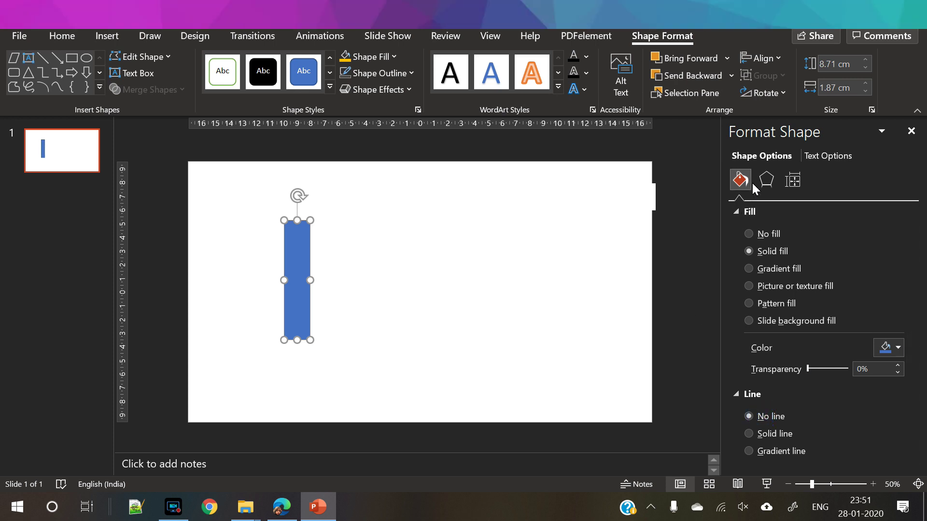
left_click(767, 180)
left_click(894, 230)
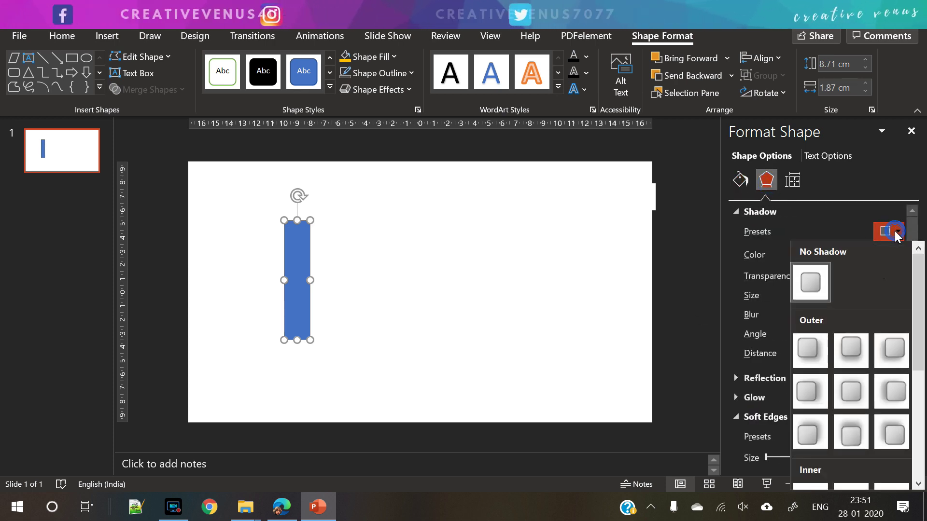
left_click(893, 391)
left_click_drag(803, 317, 823, 295)
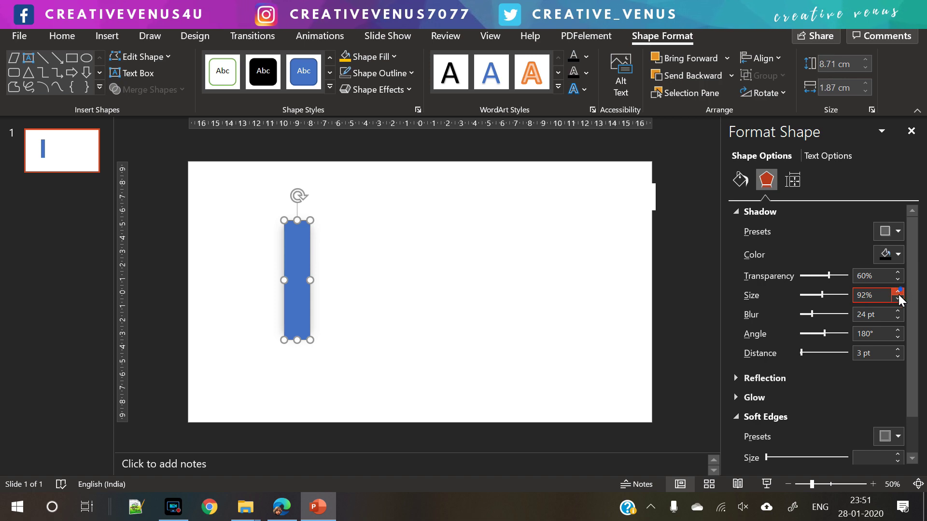
left_click(478, 287)
left_click_drag(296, 276, 279, 286)
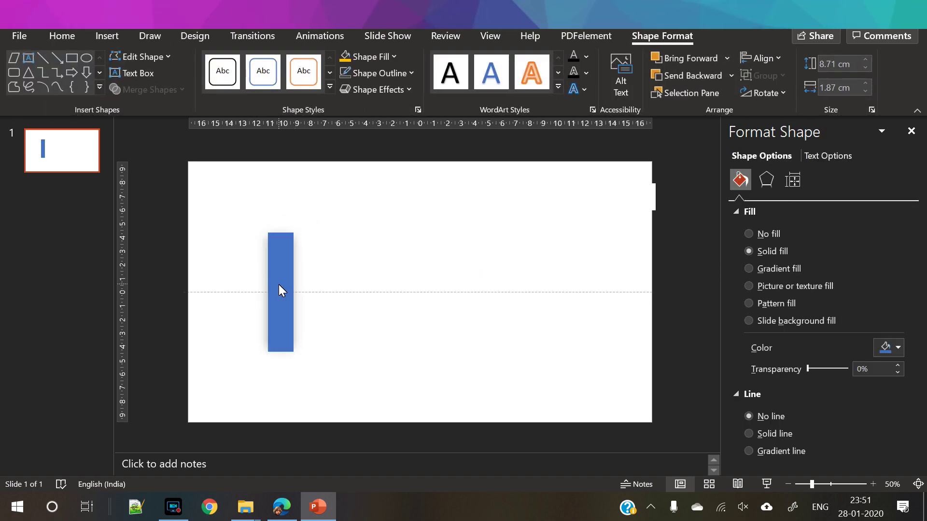
Step: Change the rectangle's fill colour from blue to white
left_click(388, 294)
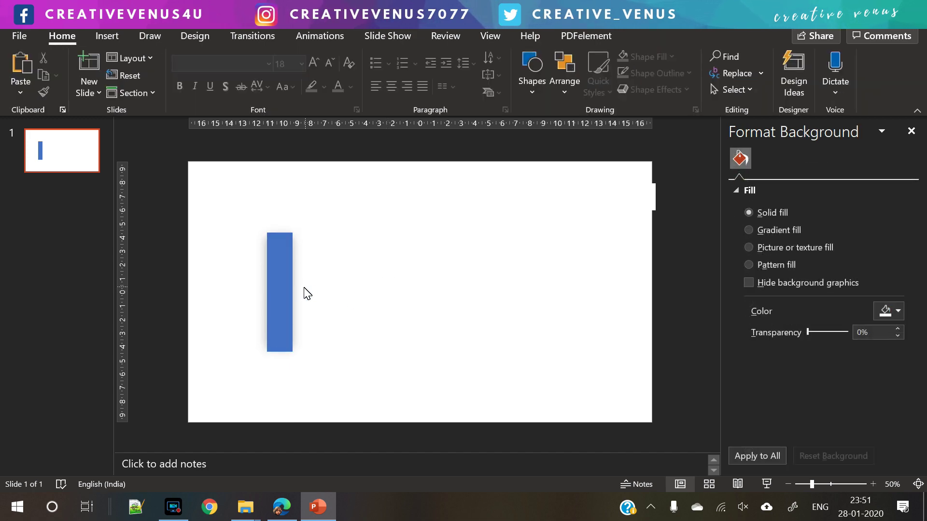
left_click(286, 287)
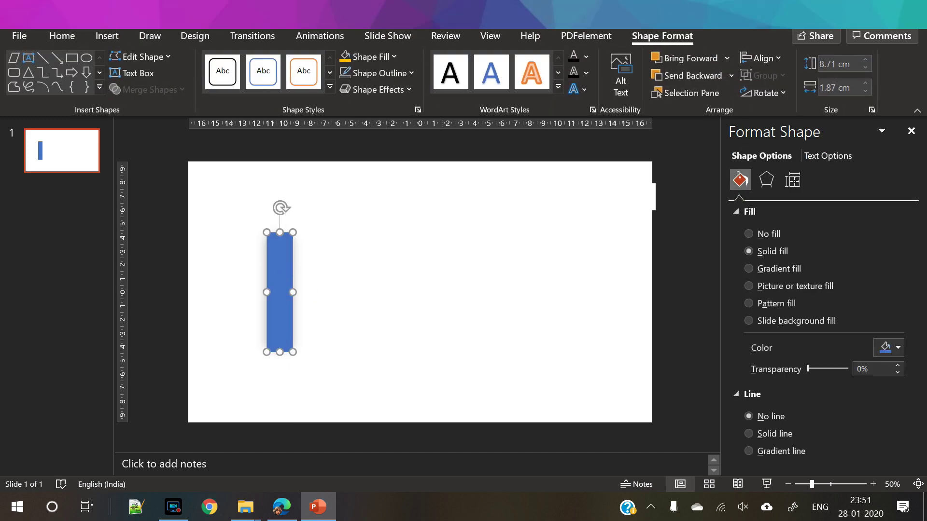
left_click(897, 347)
left_click(805, 155)
left_click(465, 275)
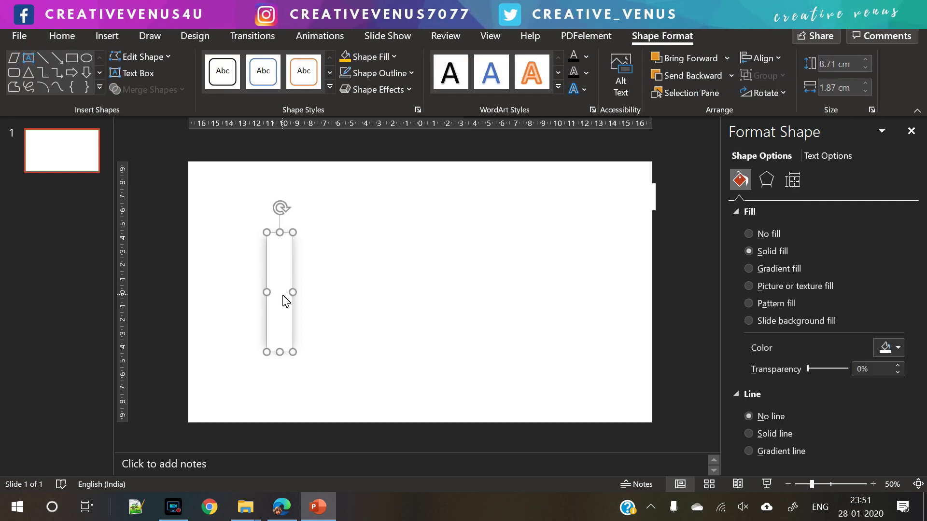
Step: Paste a copy of the white rectangle and remove its shadow
key("ctrl+v")
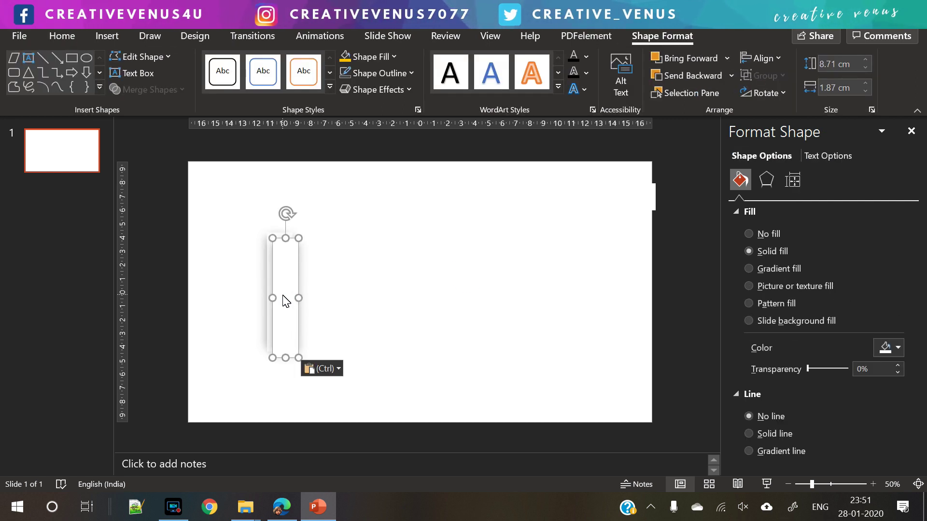
left_click(767, 182)
left_click(885, 236)
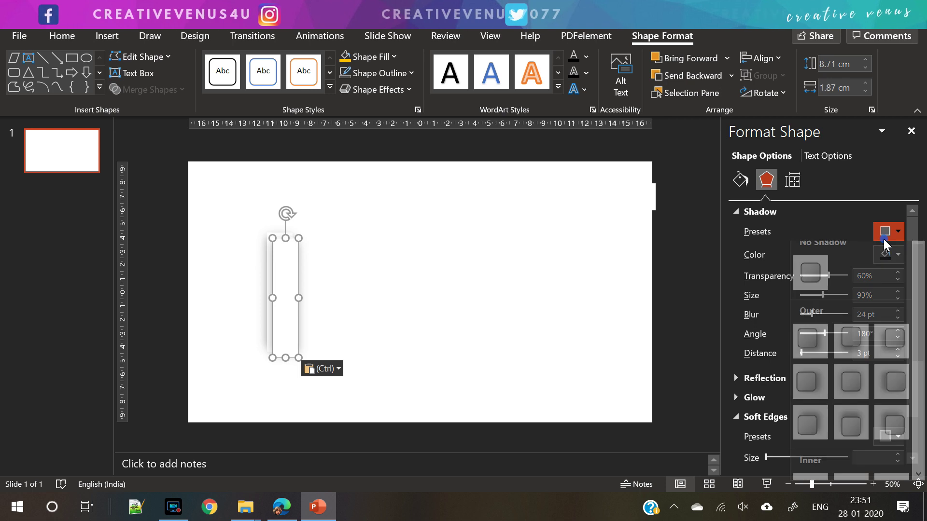
left_click(809, 277)
Step: Align the copy with the original's left edge and resize it to 2.82 cm wide by 10.02 cm tall
left_click_drag(287, 298, 309, 292)
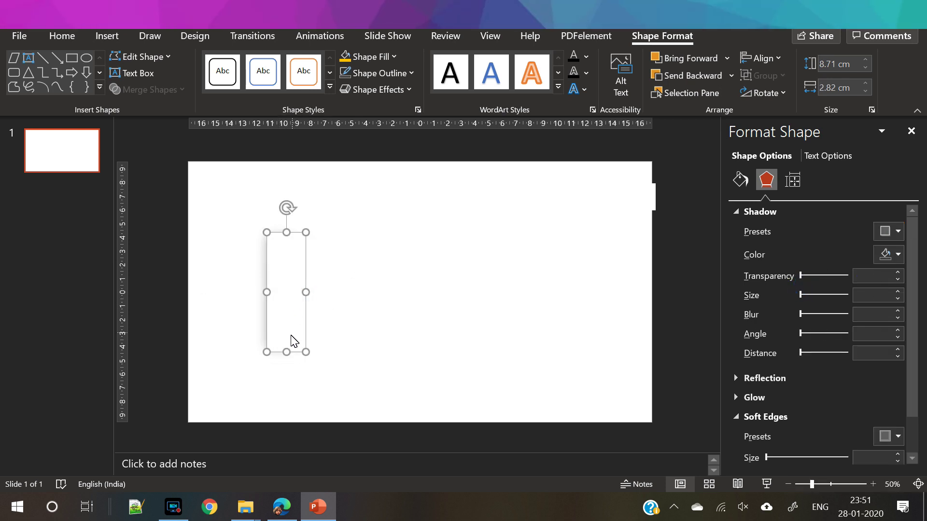
left_click_drag(287, 352, 289, 361)
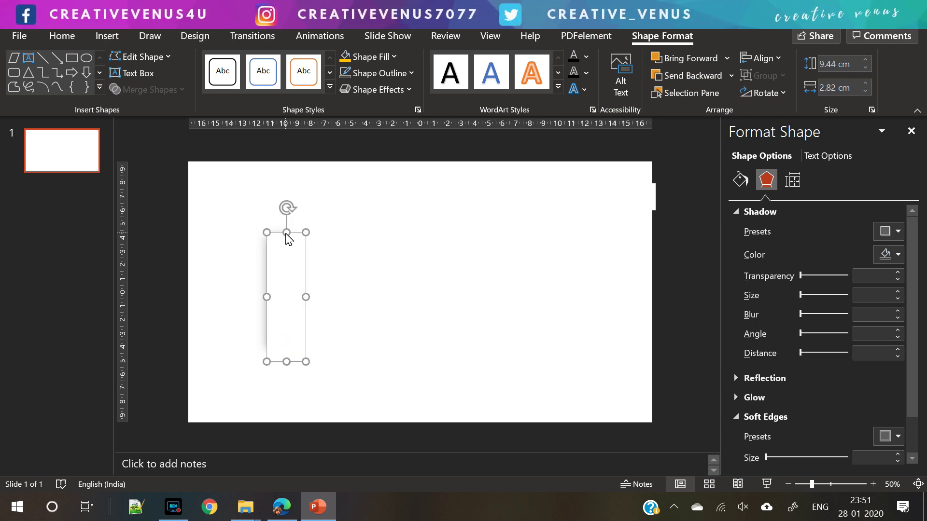
left_click_drag(286, 234, 285, 226)
left_click_drag(278, 284, 279, 284)
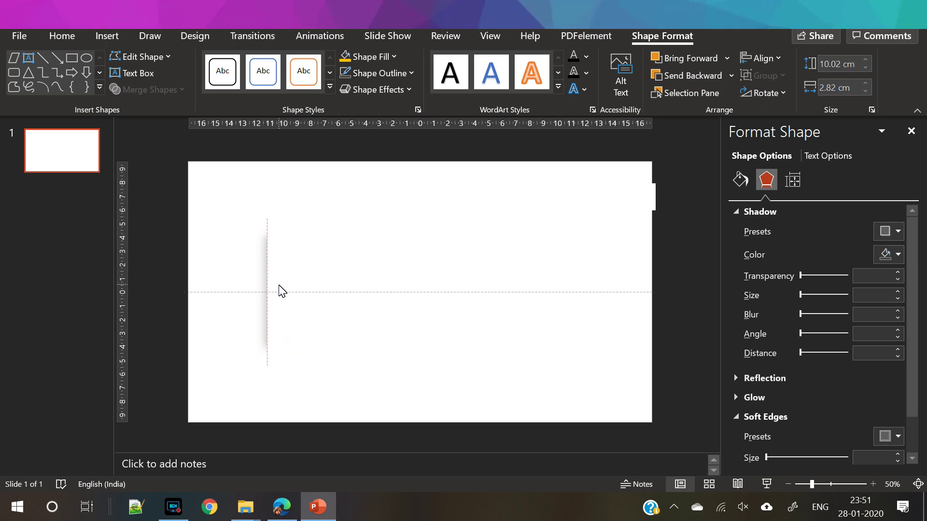
left_click_drag(282, 291, 300, 295)
left_click(374, 319)
left_click(289, 300)
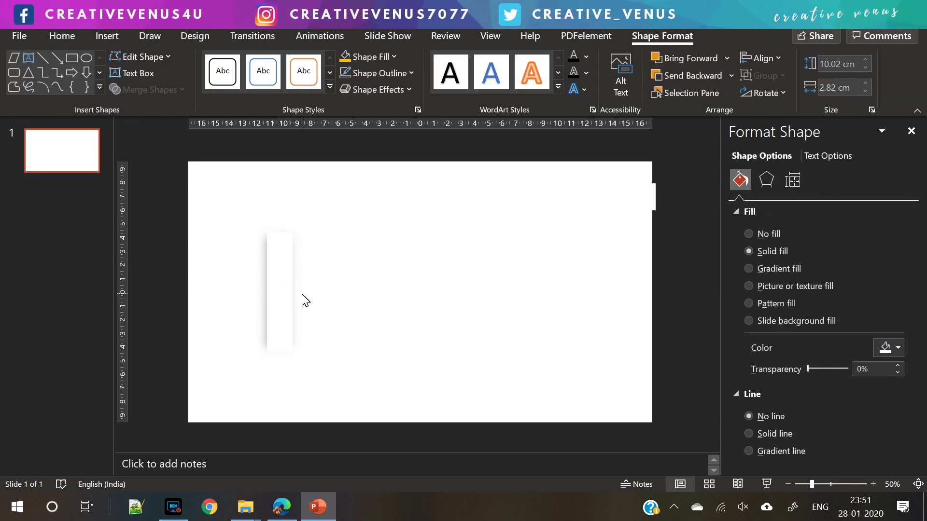
left_click_drag(301, 300, 301, 300)
Step: Select both stacked rectangles, shift them right and stretch them to 12.45 cm tall
left_click(332, 306)
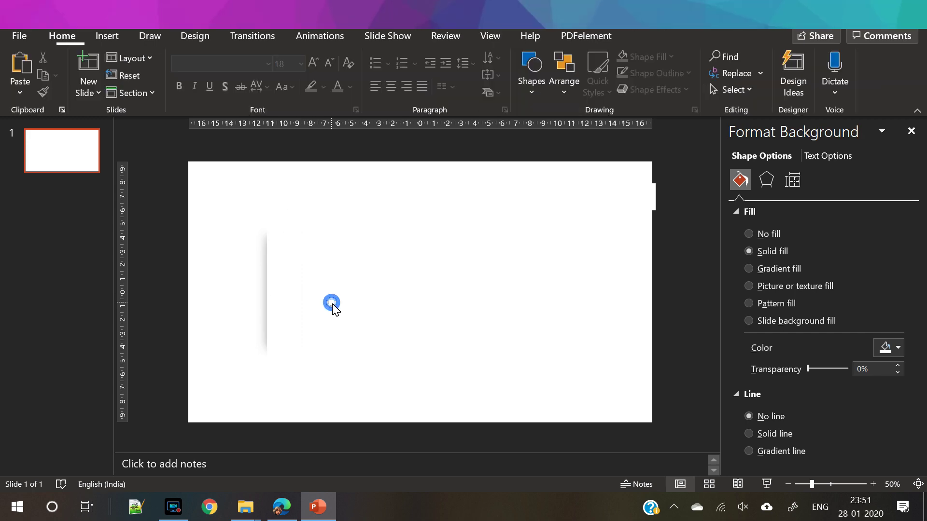
left_click_drag(232, 396, 332, 181)
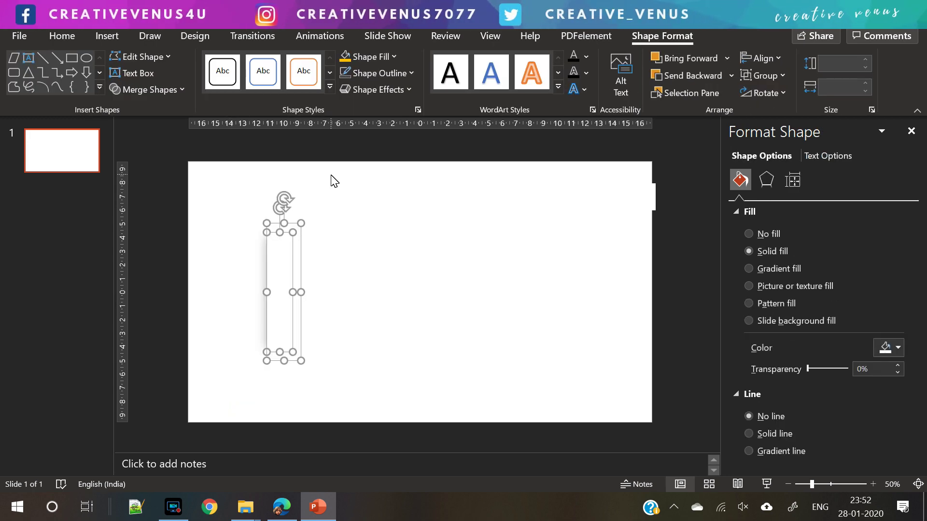
left_click_drag(283, 276, 302, 188)
left_click_drag(296, 253, 292, 273)
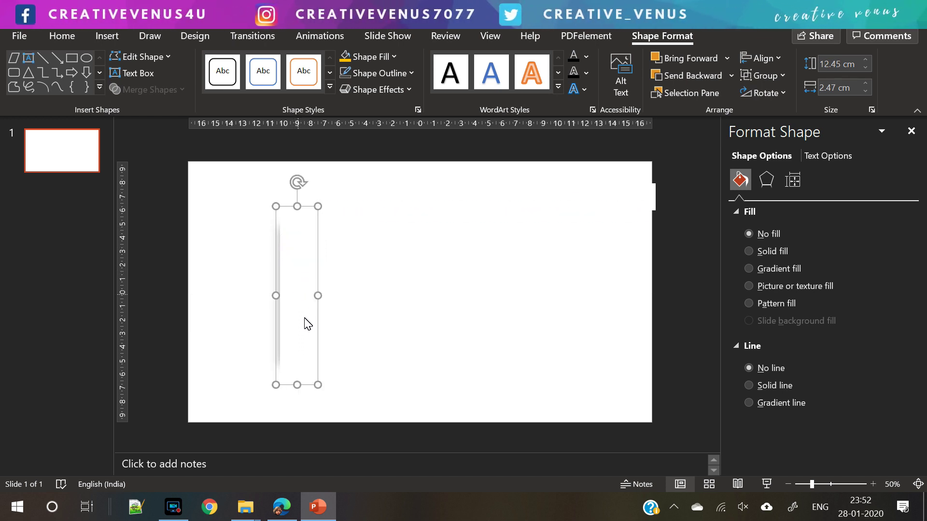
Step: Rotate the stacked shapes to 20° and move the slanted strip right
left_click(770, 94)
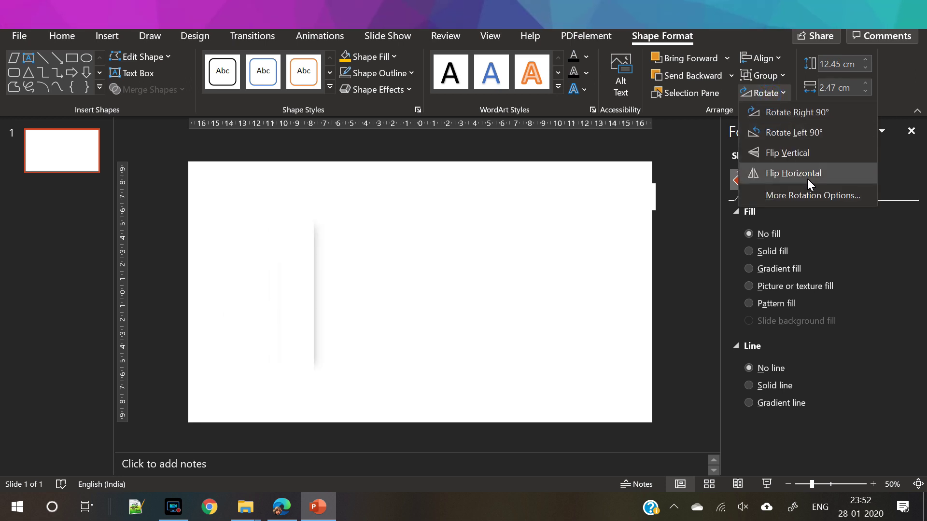
left_click(798, 193)
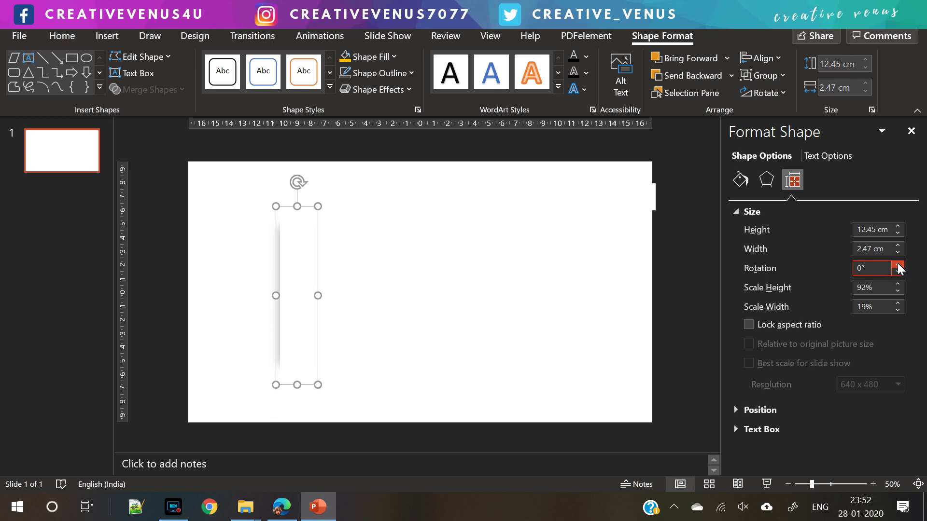
left_click_drag(898, 265, 898, 265)
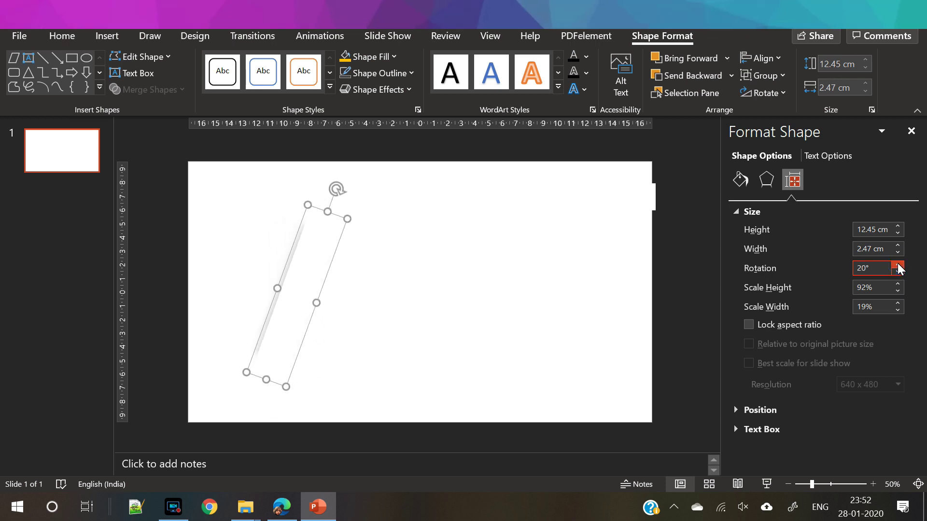
left_click(296, 282)
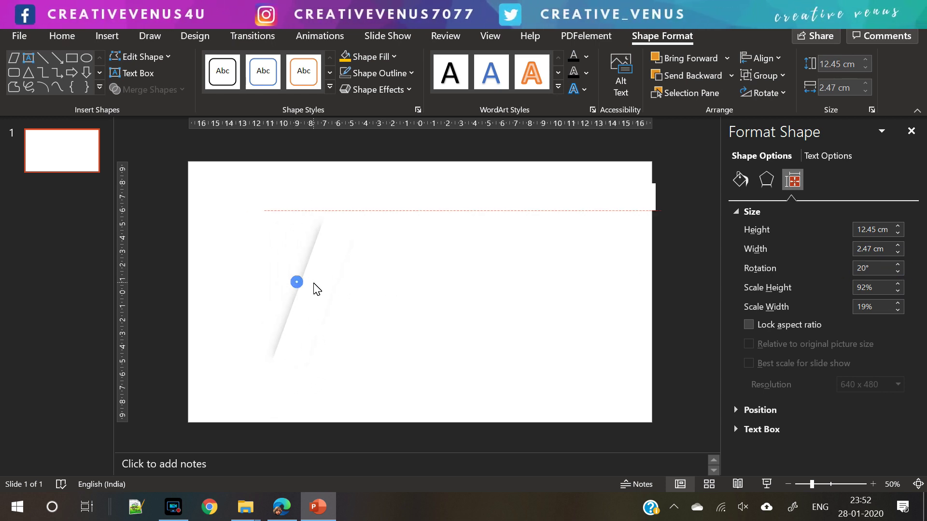
mouse_move(309, 302)
left_mouse_down()
mouse_move(330, 302)
mouse_move(323, 288)
mouse_move(313, 291)
left_mouse_up()
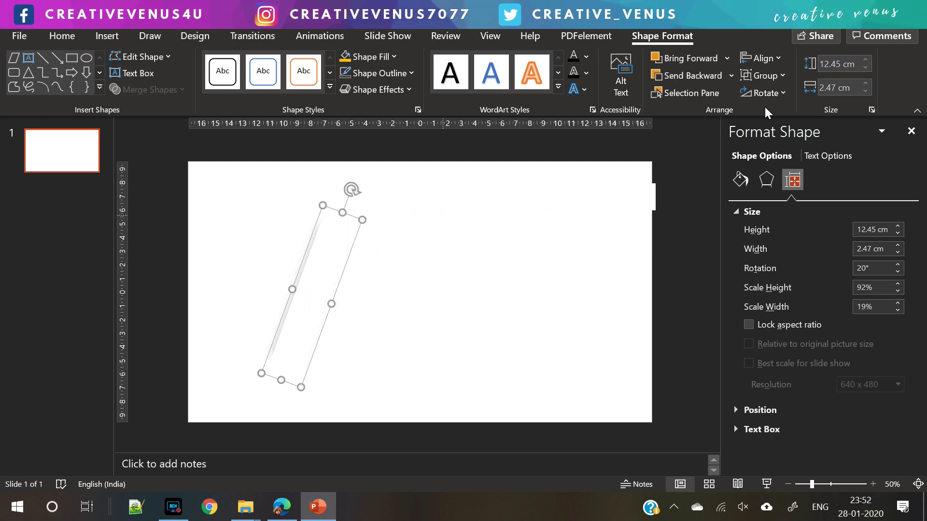
Step: Centre the slanted strip vertically, then place a duplicate beside it on the right
left_click(770, 58)
left_click(790, 164)
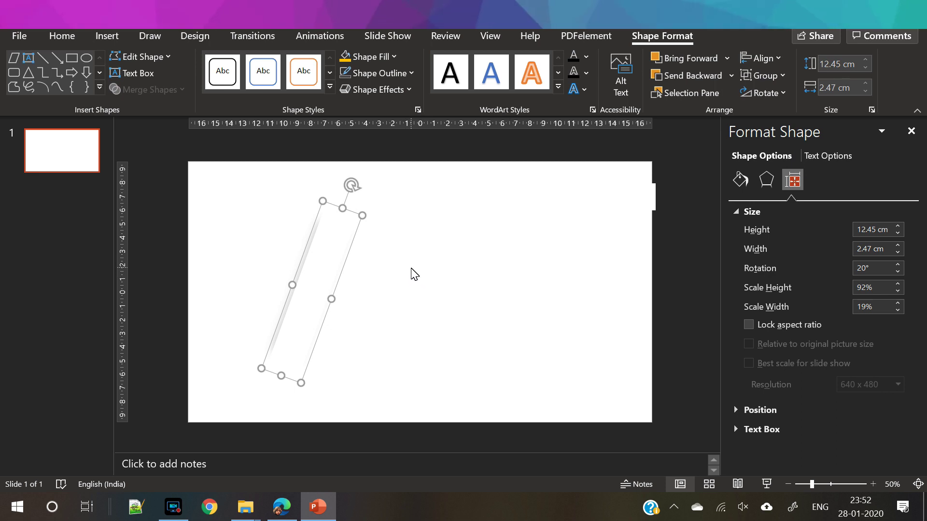
key("ctrl+v")
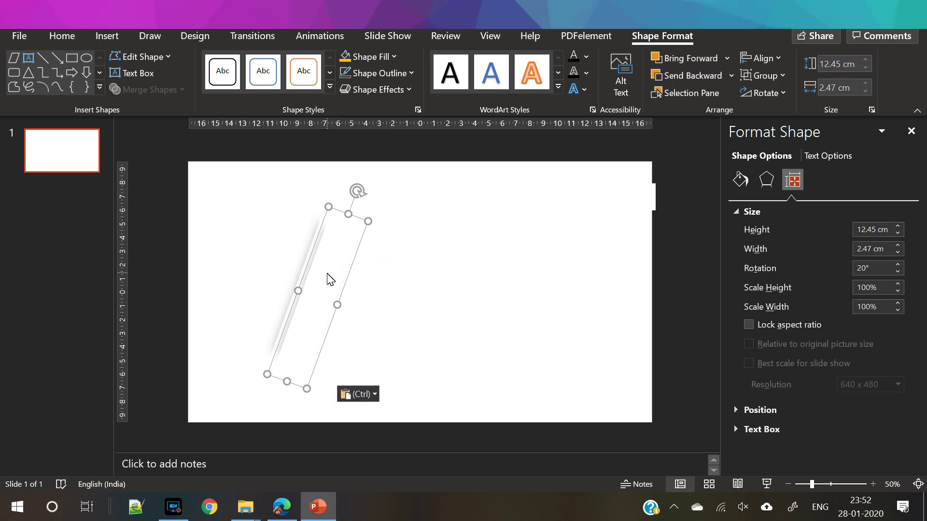
left_click_drag(327, 279, 459, 276)
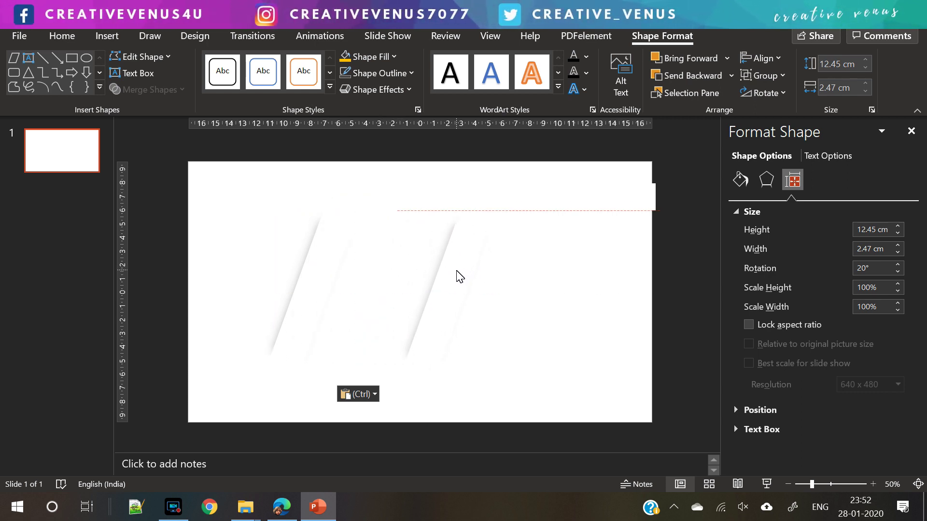
left_click_drag(457, 277, 441, 271)
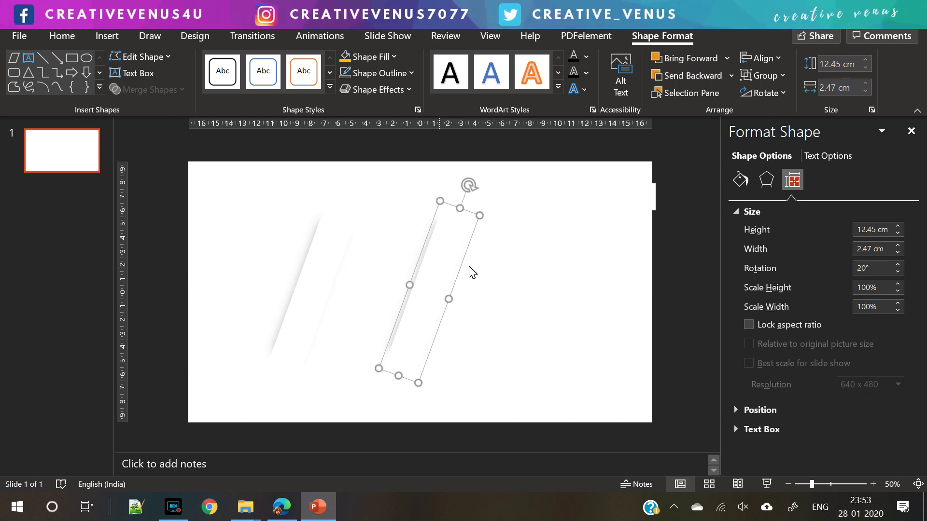
Step: Select both slanted panels together to check their placement, then deselect them
left_click(512, 282)
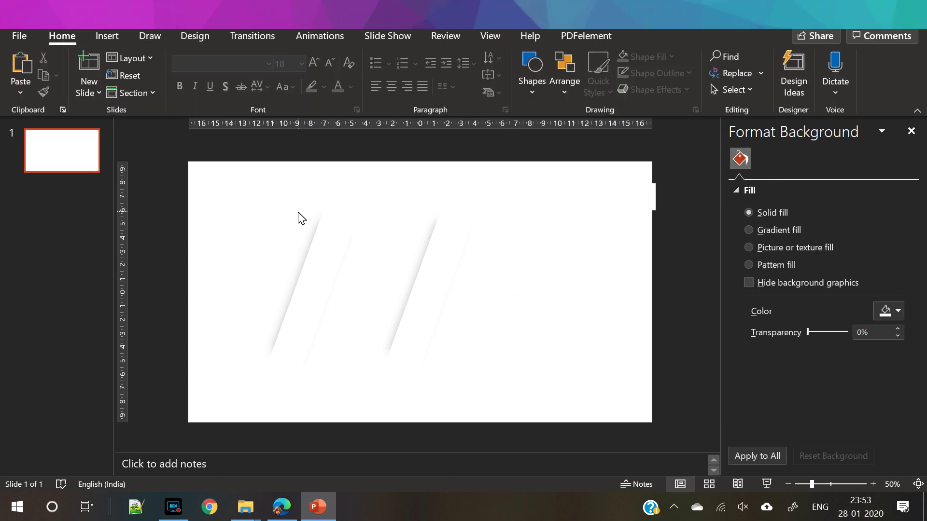
left_click_drag(211, 409, 519, 155)
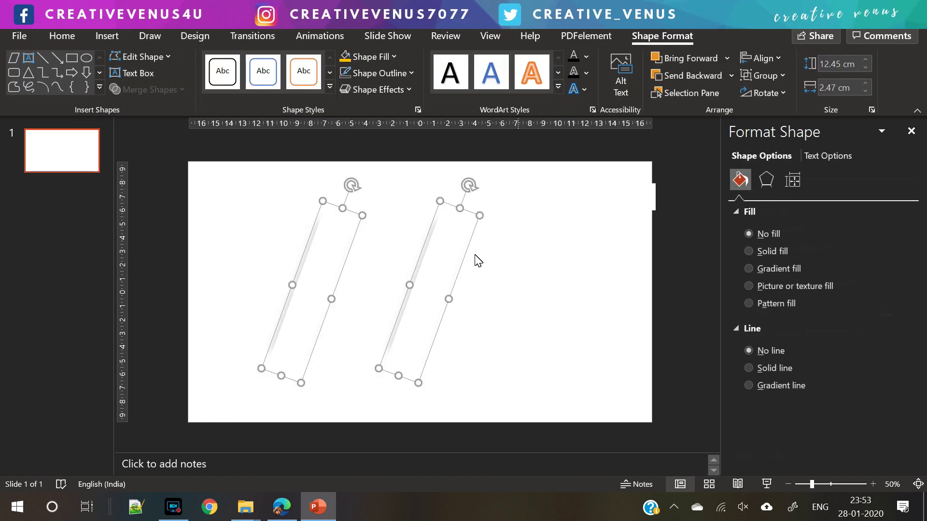
left_click(535, 303)
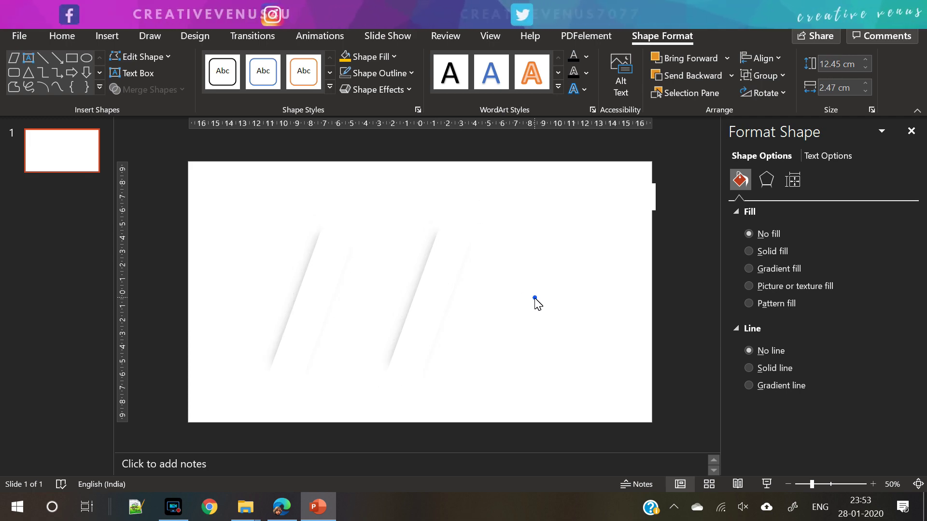
Step: Draw a horizontal rectangle bar on the right side of the slide
left_click(106, 35)
left_click(232, 83)
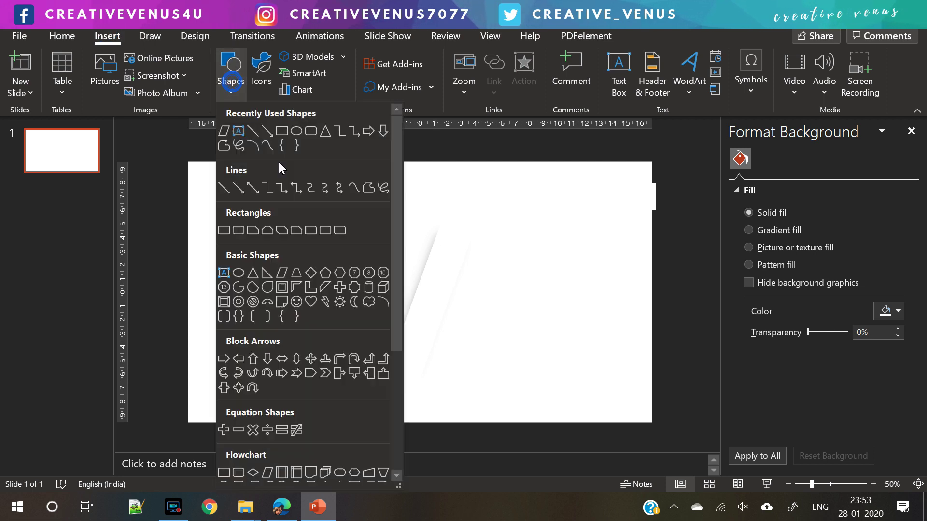
left_click(280, 130)
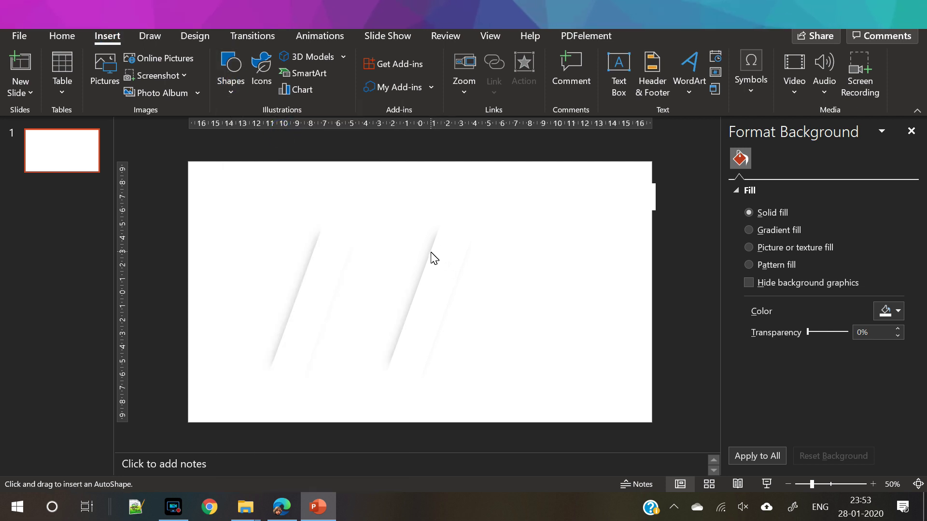
left_click_drag(429, 251, 650, 282)
Step: Pick out the new blue bar from among the overlapping faint shapes
left_click(654, 199)
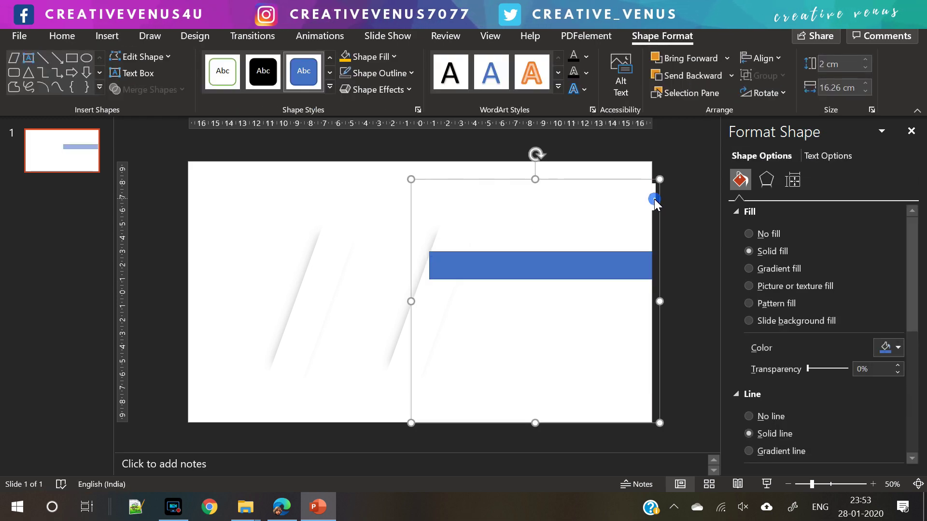
left_click(654, 201)
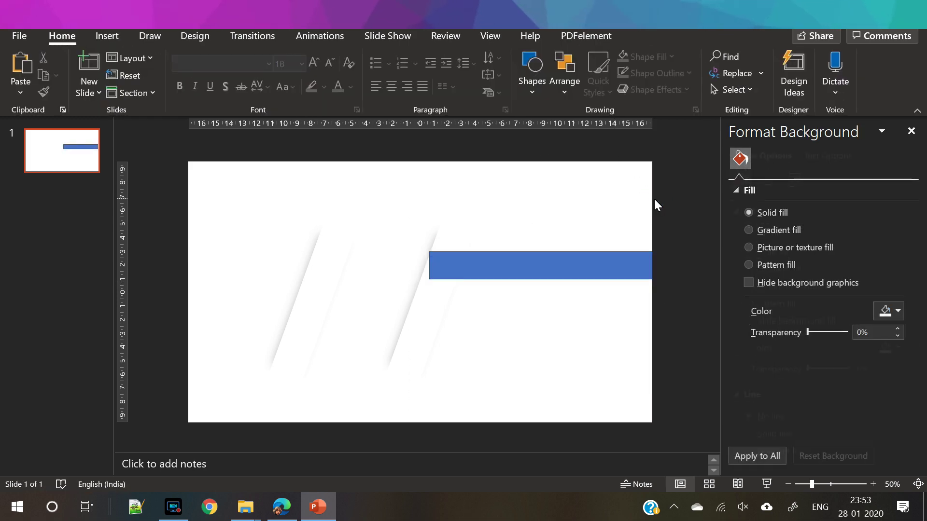
key("ctrl+a")
key("Escape")
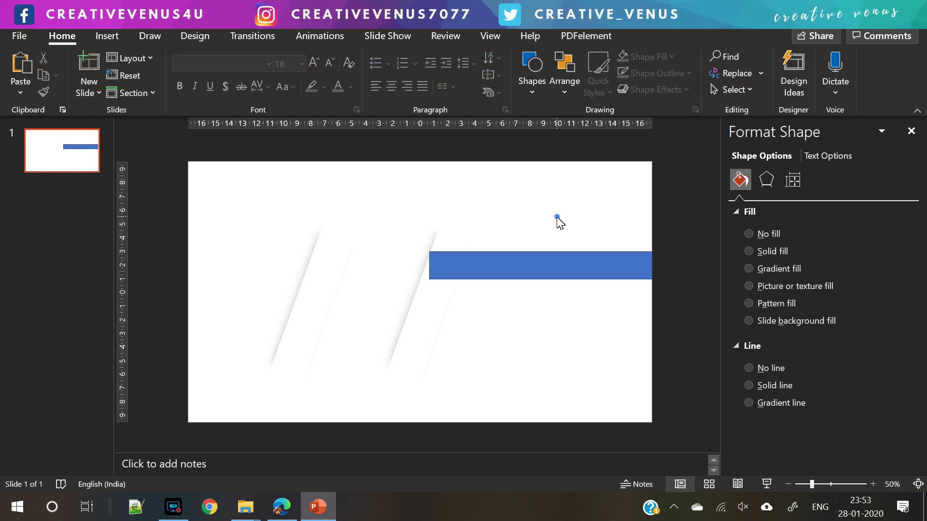
left_click(495, 403)
key("Escape")
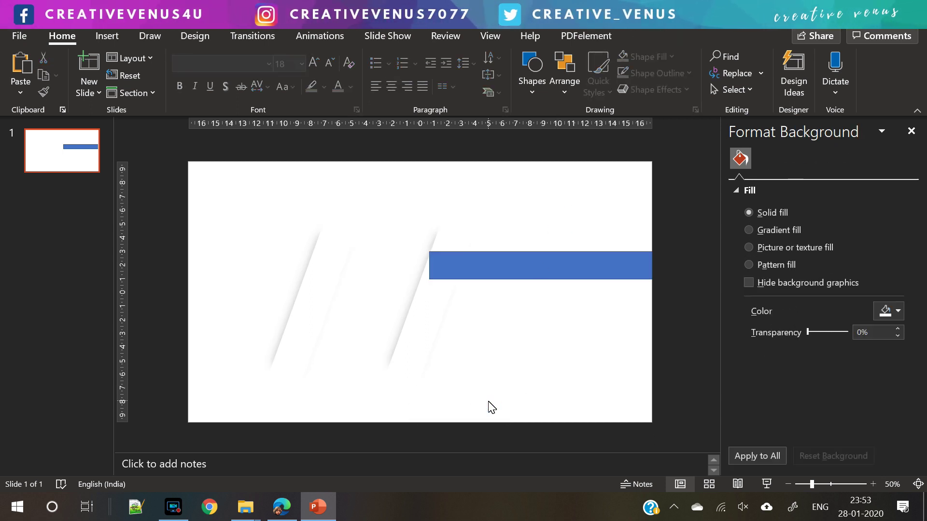
left_click(529, 266)
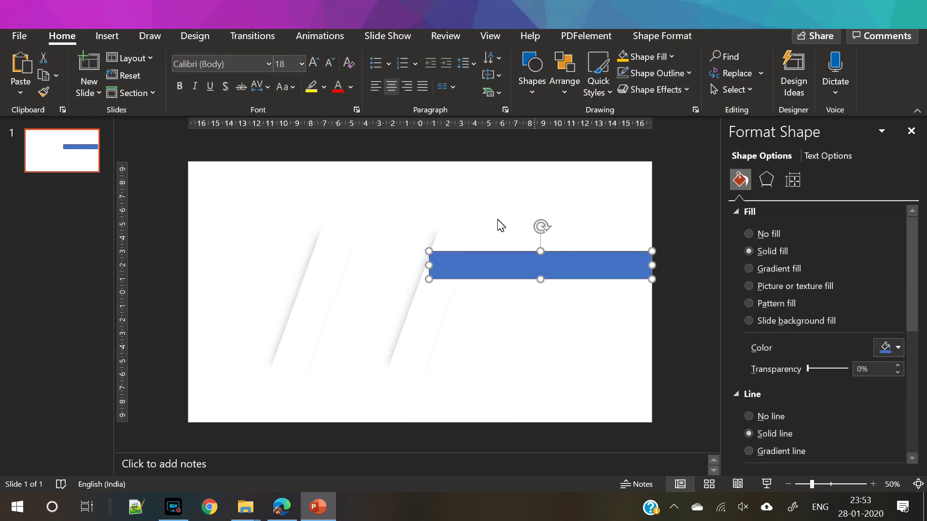
left_click(410, 314)
left_click(548, 262)
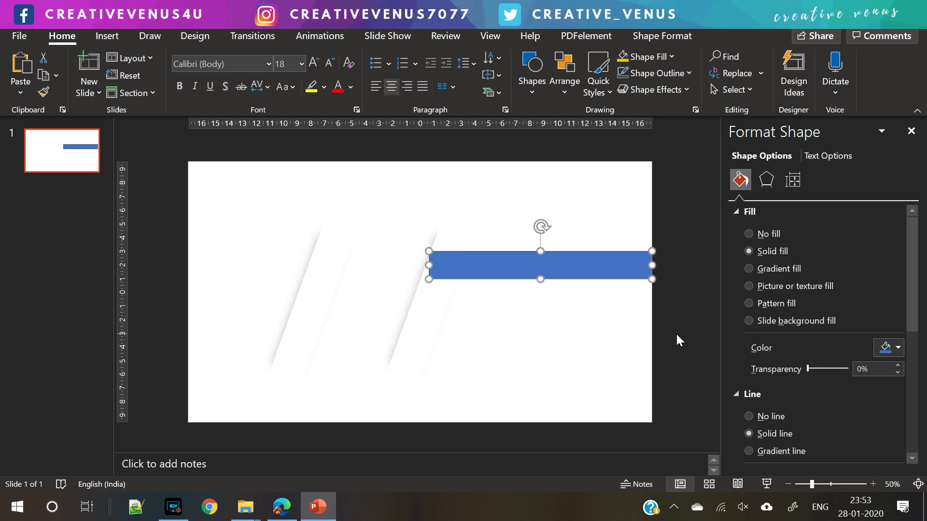
Step: Remove the blue bar's outline, extend its left edge and settle it into position
left_click(748, 417)
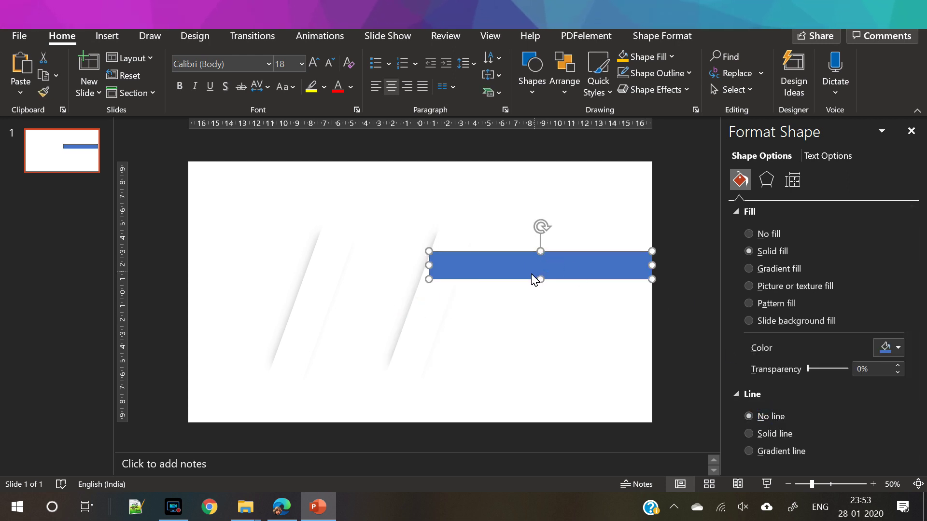
left_click_drag(430, 265, 410, 263)
left_click(660, 36)
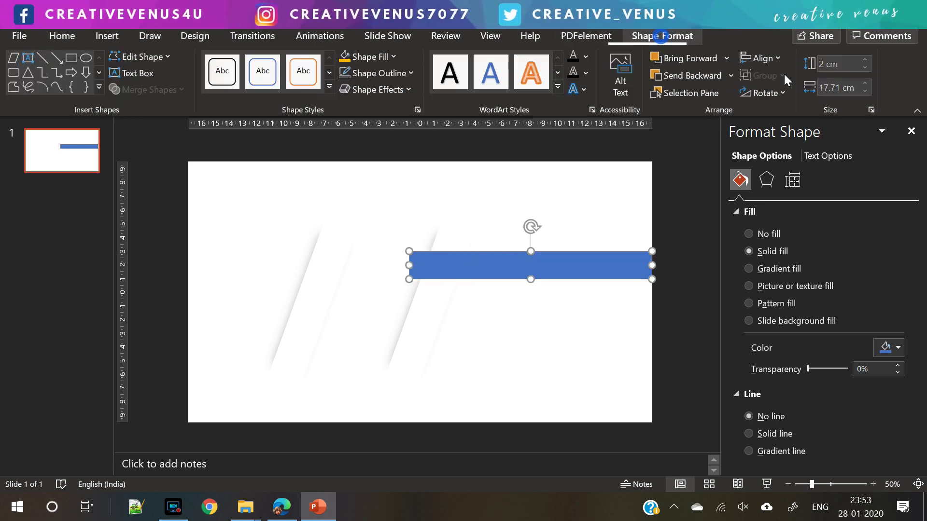
left_click_drag(576, 264, 575, 256)
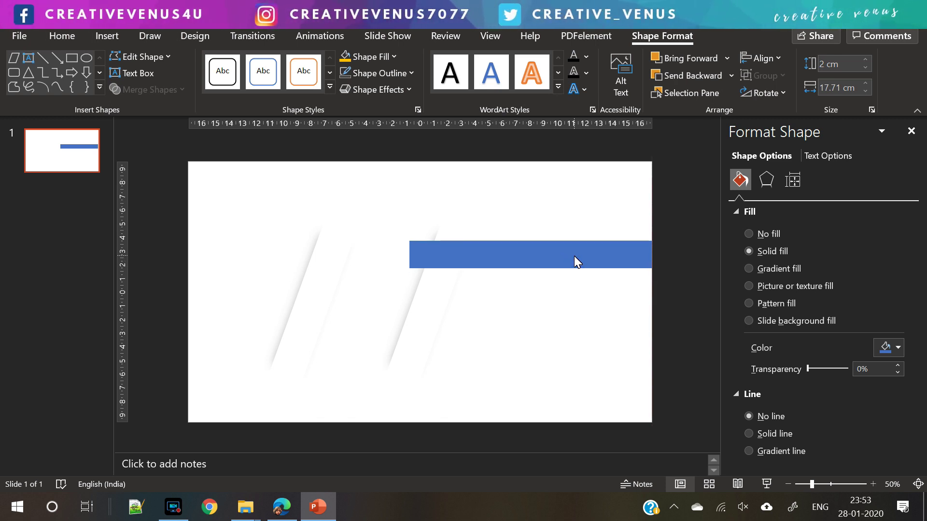
left_click_drag(575, 256, 565, 284)
Step: Add a yellow copy of the bar, then duplicate the blue-yellow pair below
key("ctrl+c")
key("ctrl+v")
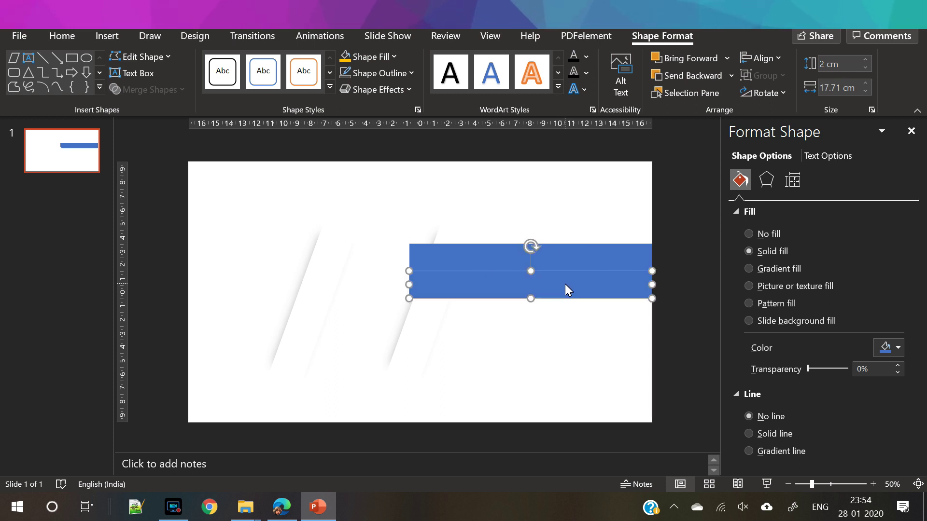
left_click(346, 55)
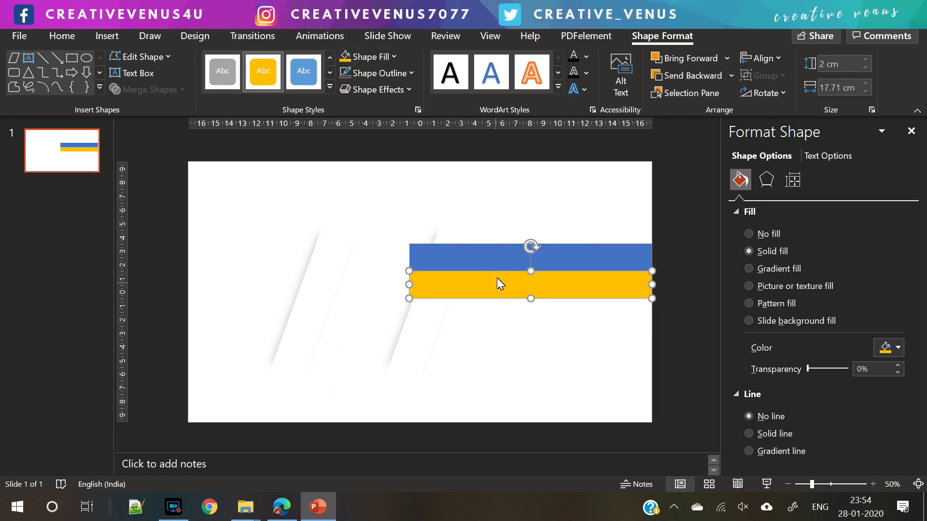
left_click(470, 257, "shift")
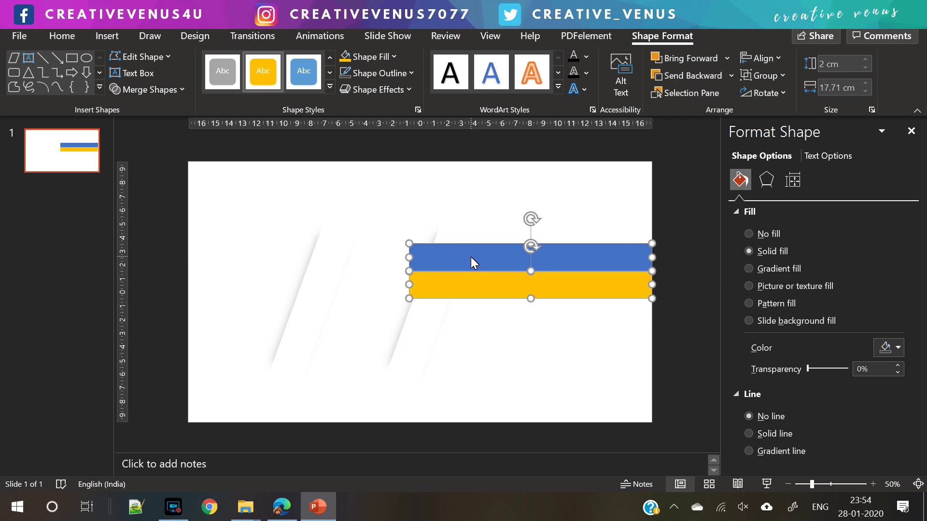
key("ctrl+c")
key("ctrl+v")
left_click_drag(471, 264, 465, 314)
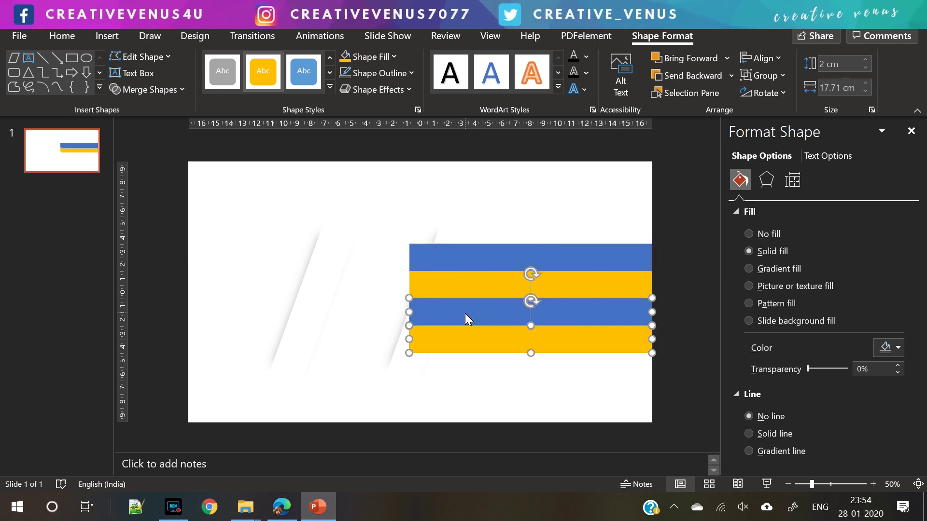
Step: Add a fifth blue bar below the lower yellow bar
left_click(485, 390)
left_click(463, 305)
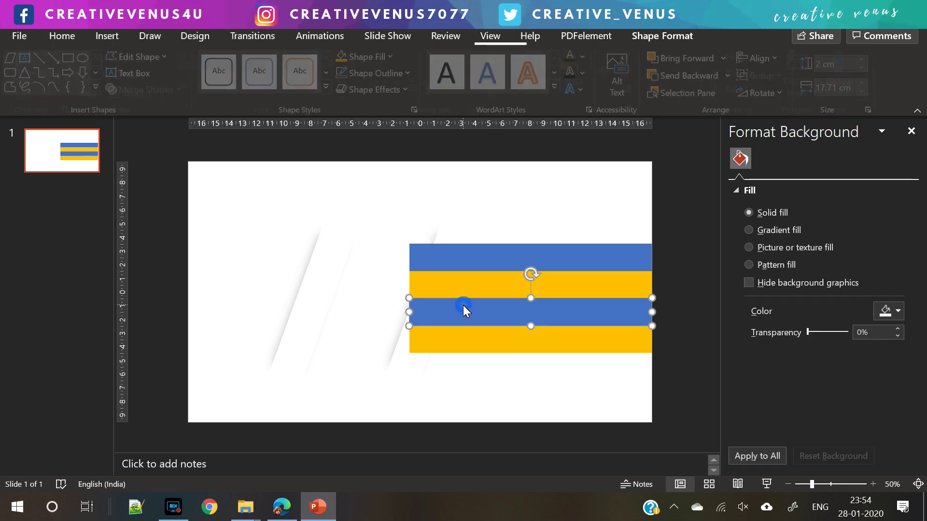
key("ctrl+c")
key("ctrl+v")
left_click_drag(463, 305, 459, 366)
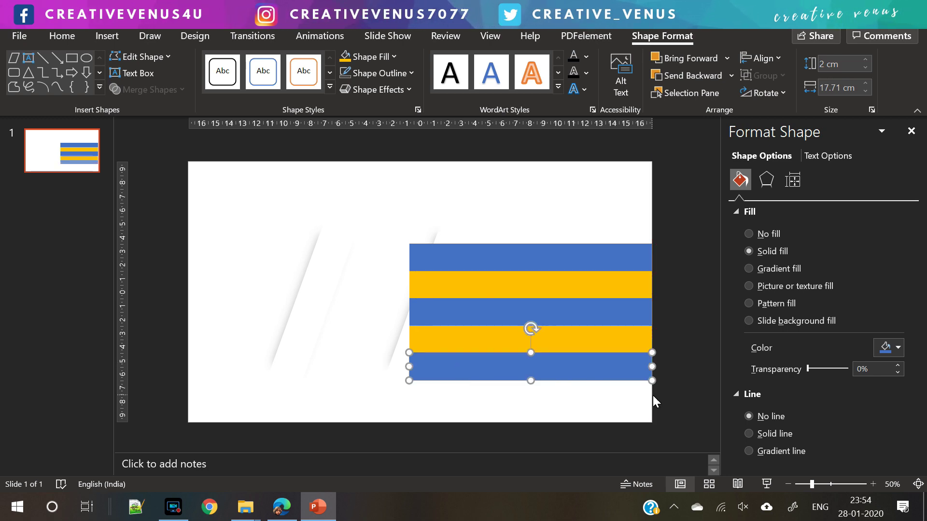
Step: Distribute the five bars evenly vertically and move them further left
left_click(674, 381)
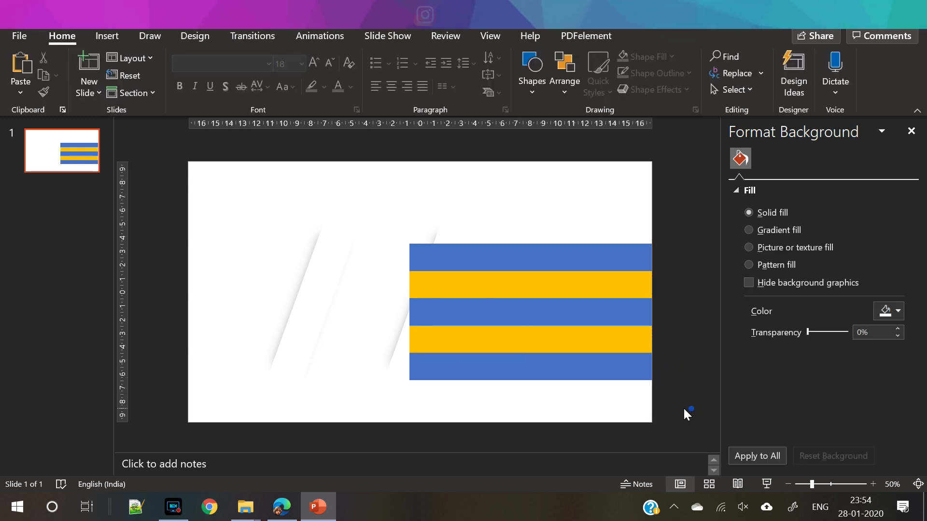
left_click_drag(683, 407, 398, 223)
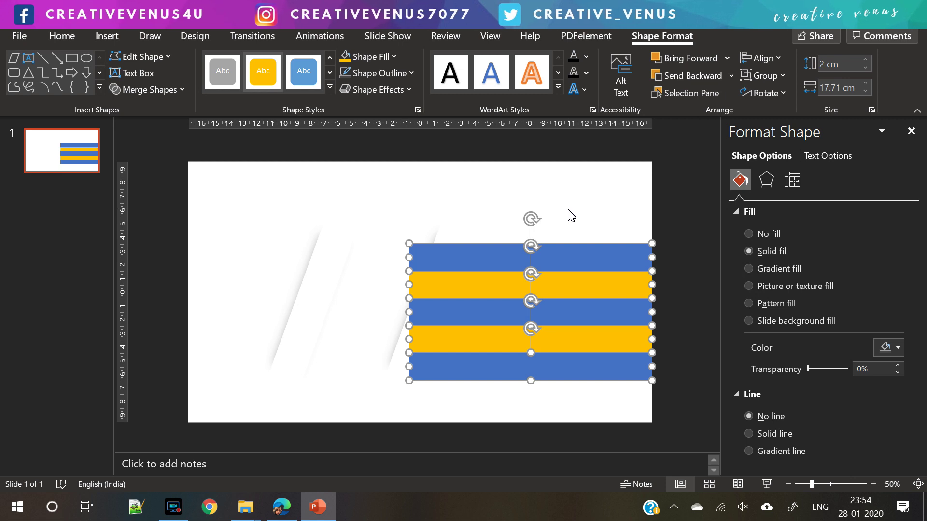
left_click(759, 58)
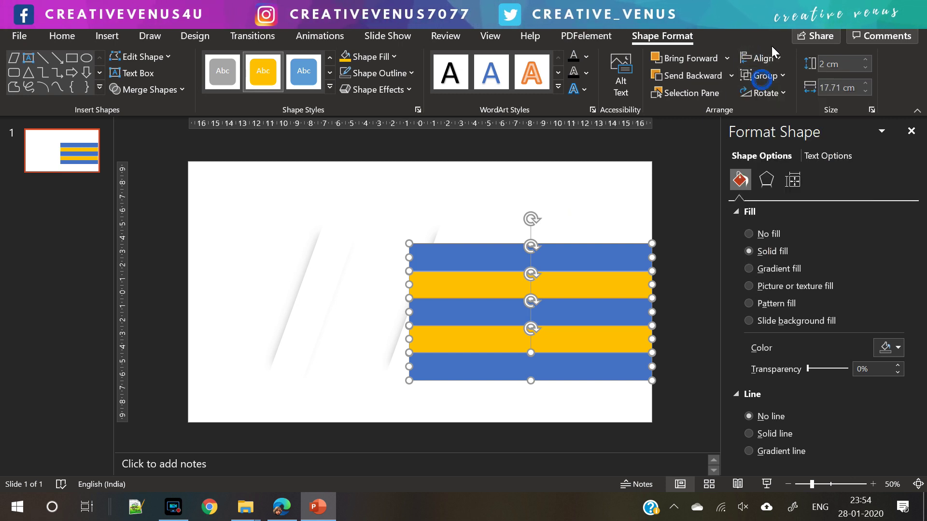
left_click(769, 57)
left_click(800, 225)
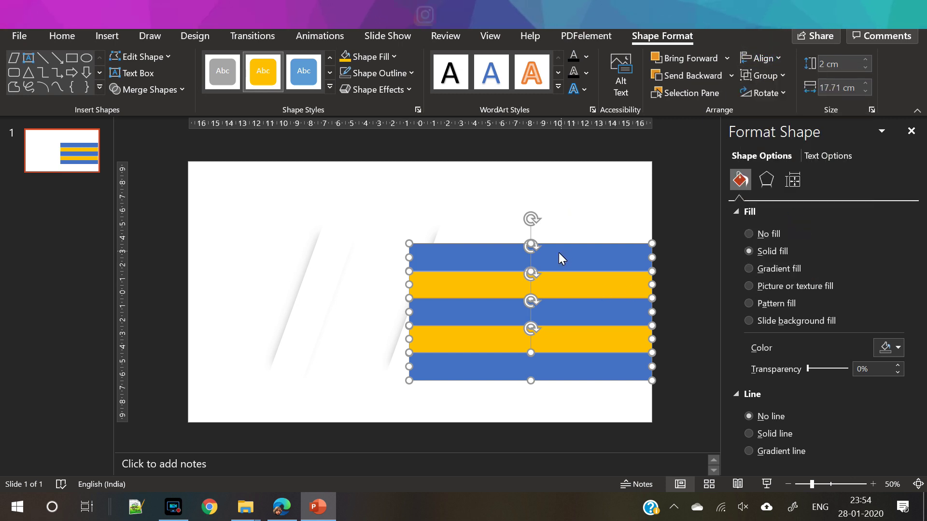
left_click_drag(411, 311, 374, 311)
Step: Lengthen both slanted panels up and down to 16.3 cm
left_click(444, 240)
left_click(324, 259, "shift")
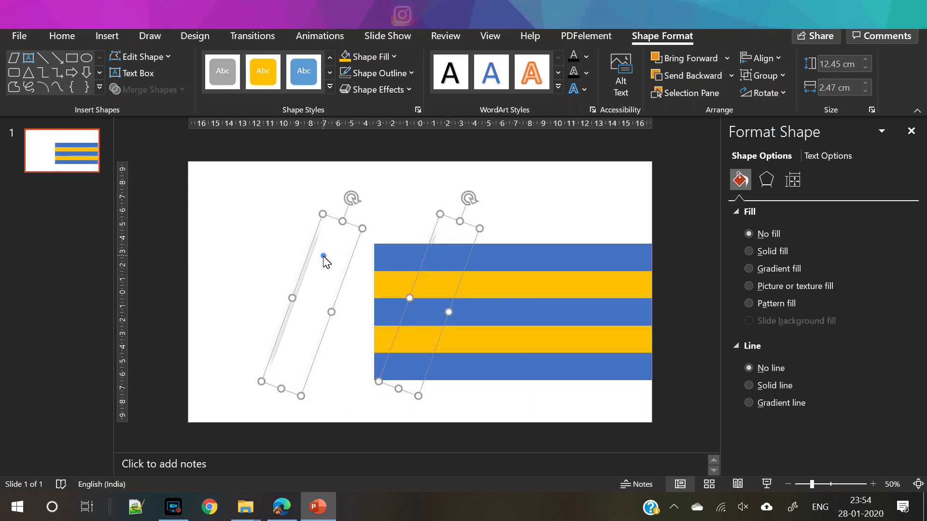
left_click_drag(281, 390, 269, 418)
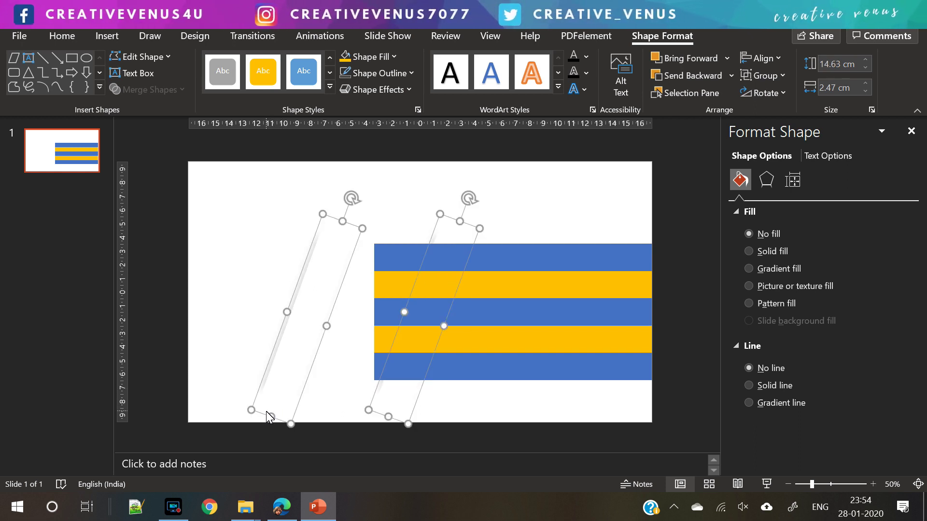
left_click_drag(343, 222, 352, 209)
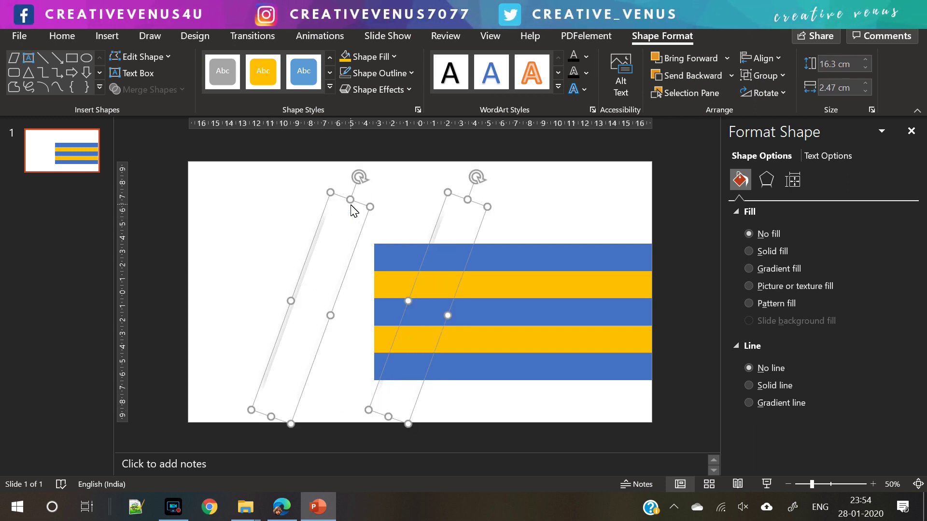
left_click(503, 389)
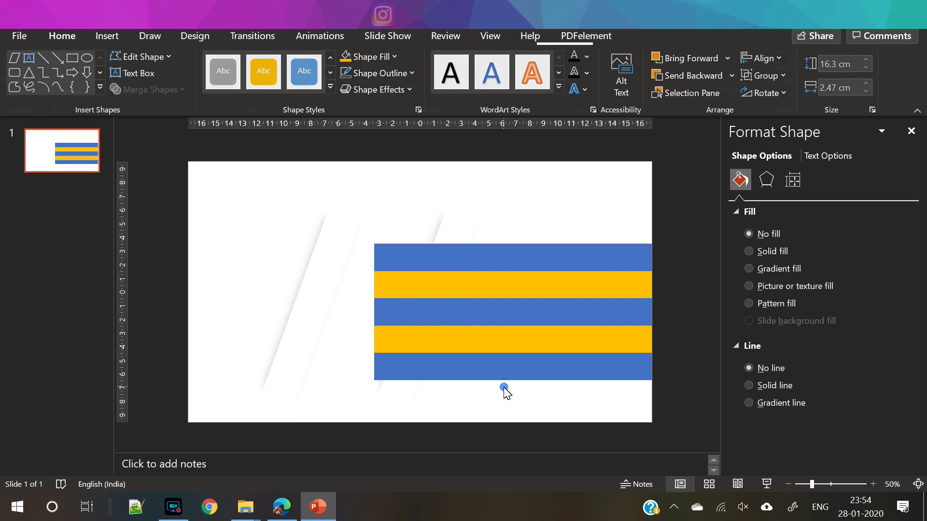
Step: Nudge all five stripes up together
left_click_drag(693, 398, 336, 233)
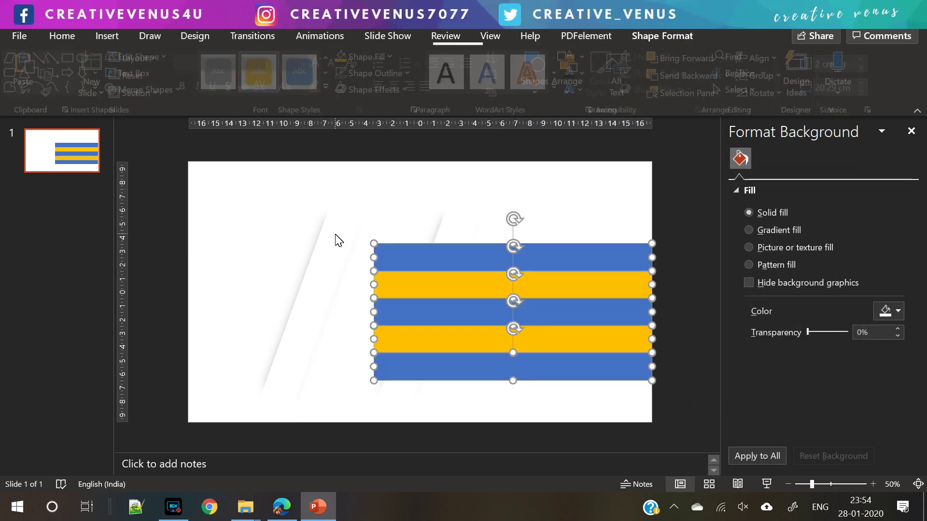
key("Up")
key("Up")
key("Up")
key("Up")
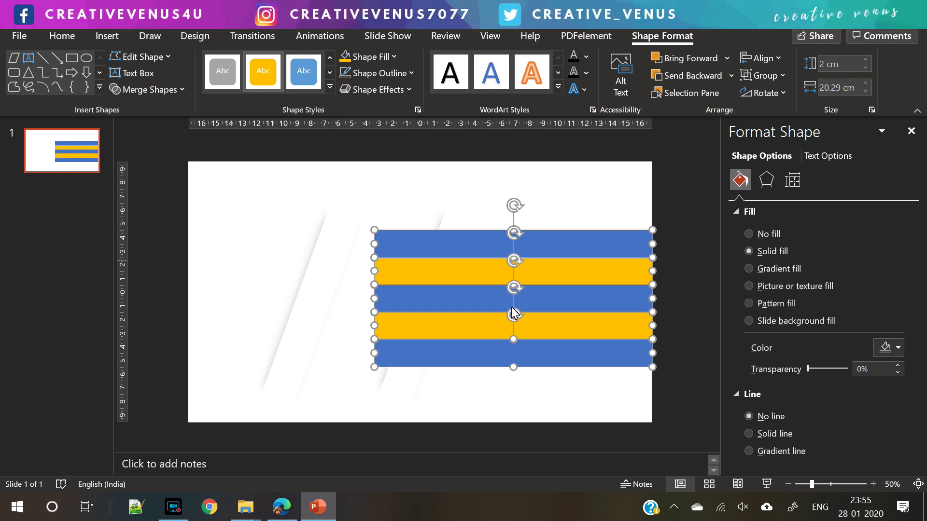
left_click(673, 330)
Step: Move the right slanted panel over the stripes and fill it gold
left_click(447, 222)
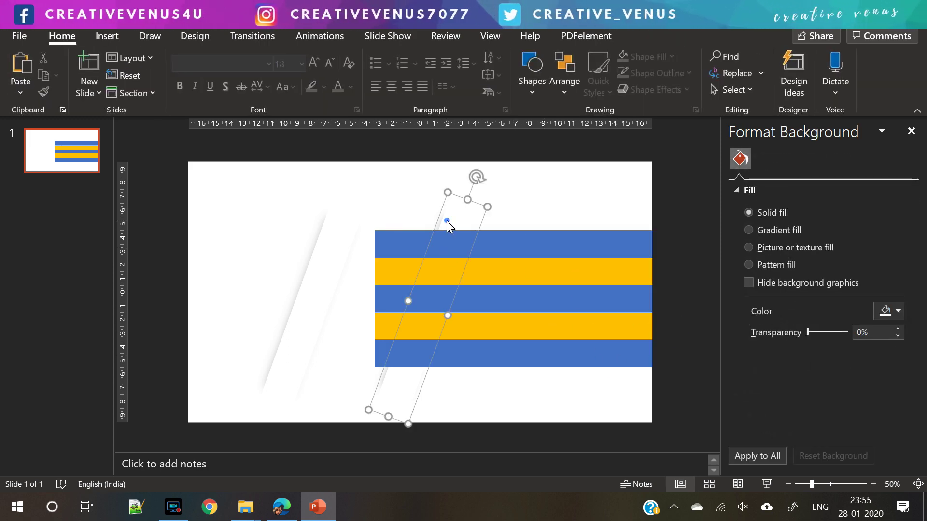
left_click_drag(447, 221, 453, 249)
left_click(355, 62)
left_click(351, 62)
mouse_move(443, 286)
left_mouse_down()
mouse_move(450, 284)
mouse_move(442, 278)
left_mouse_up()
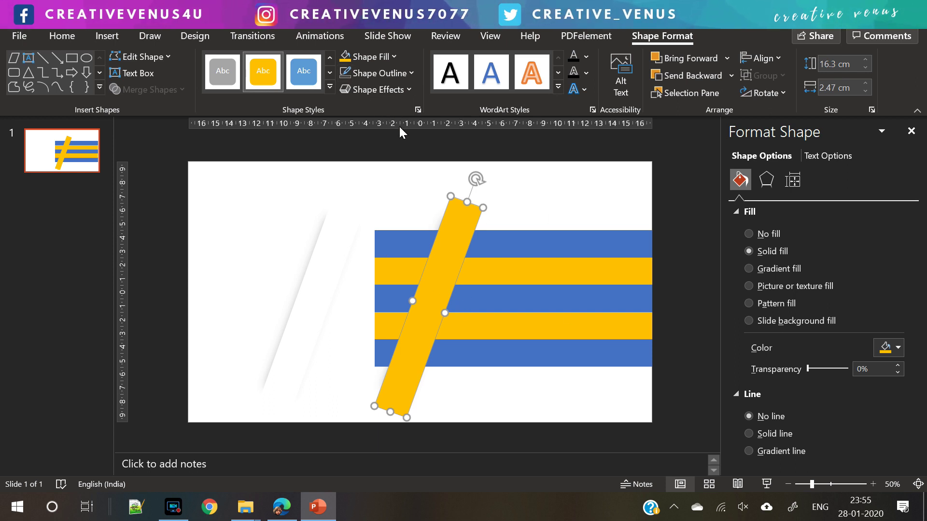
Step: Paste several copies of the gold slanted panel beside the original
key("ctrl+v")
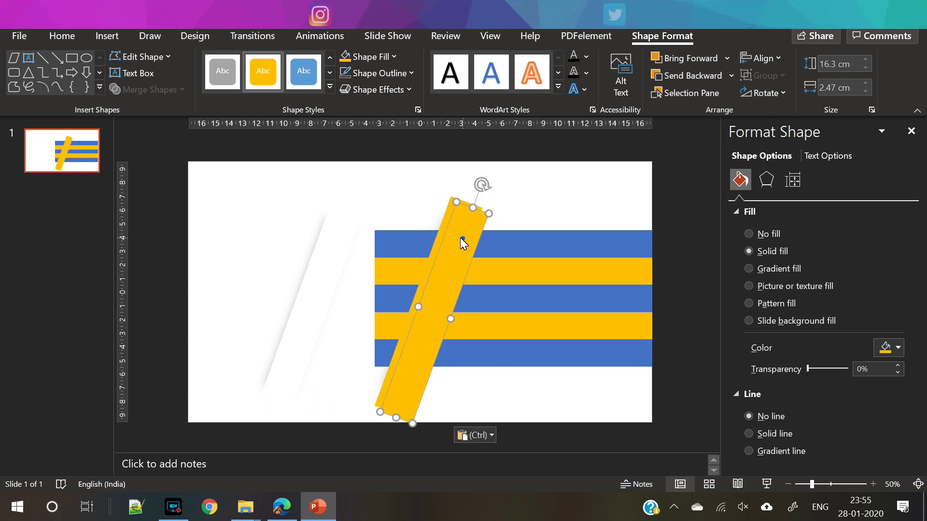
left_click_drag(460, 238, 456, 233)
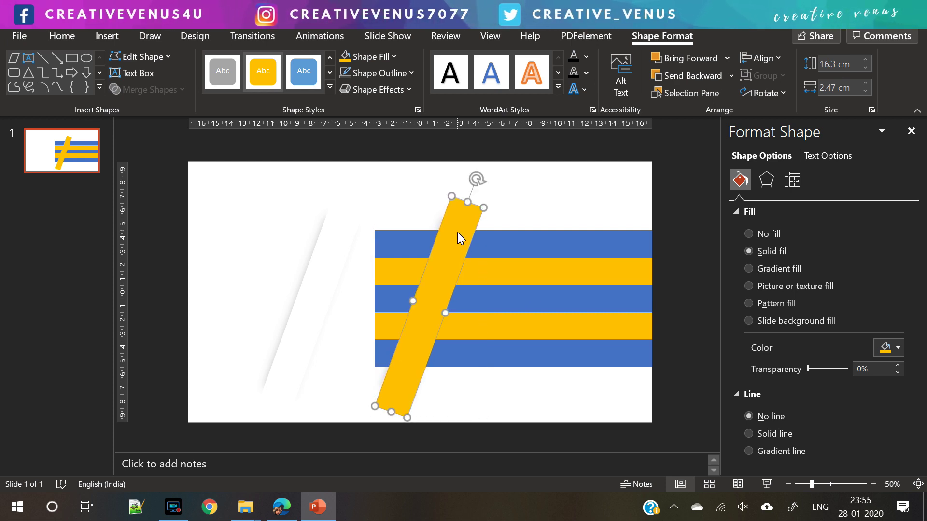
key("ctrl+v")
key("ctrl+v")
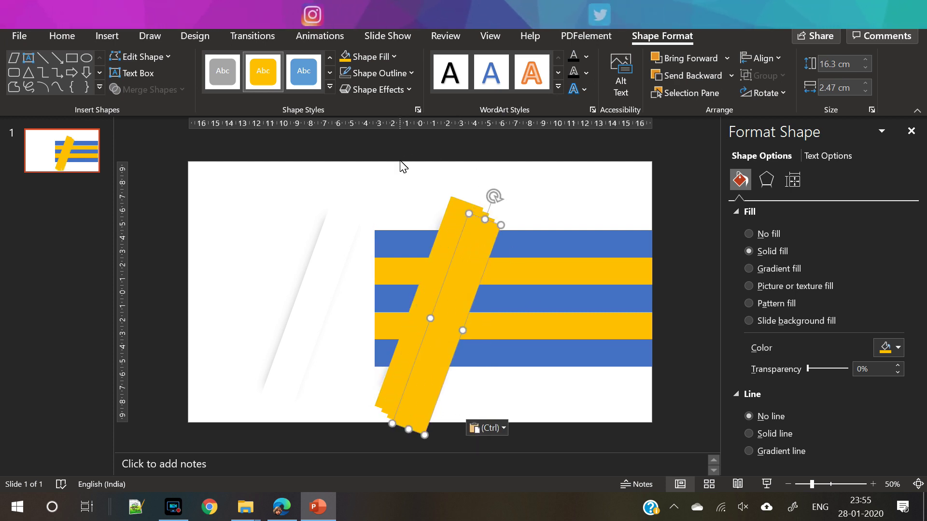
left_click_drag(387, 153, 553, 458)
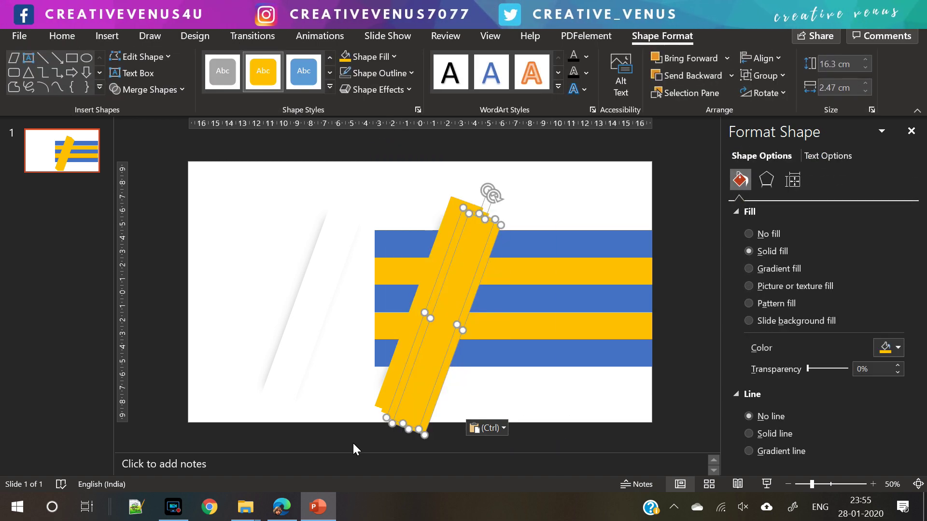
Step: Align the gold slashes center and middle into one stack over the bars
left_click_drag(352, 442, 525, 161)
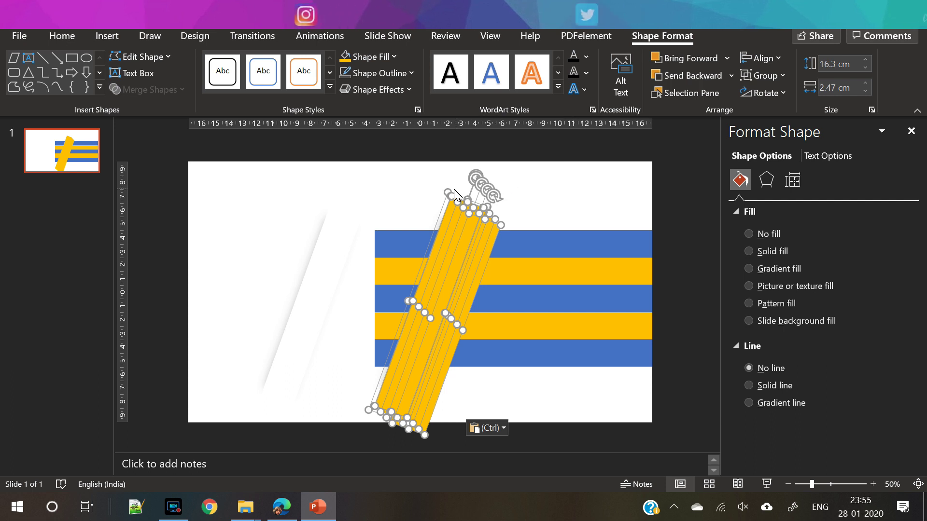
left_click(454, 195, "shift")
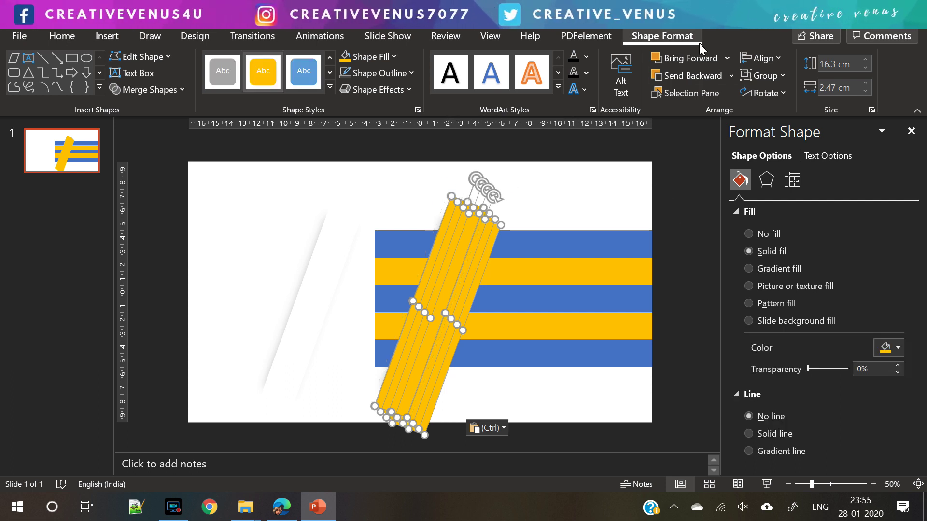
left_click(778, 61)
left_click(781, 100)
left_click(772, 64)
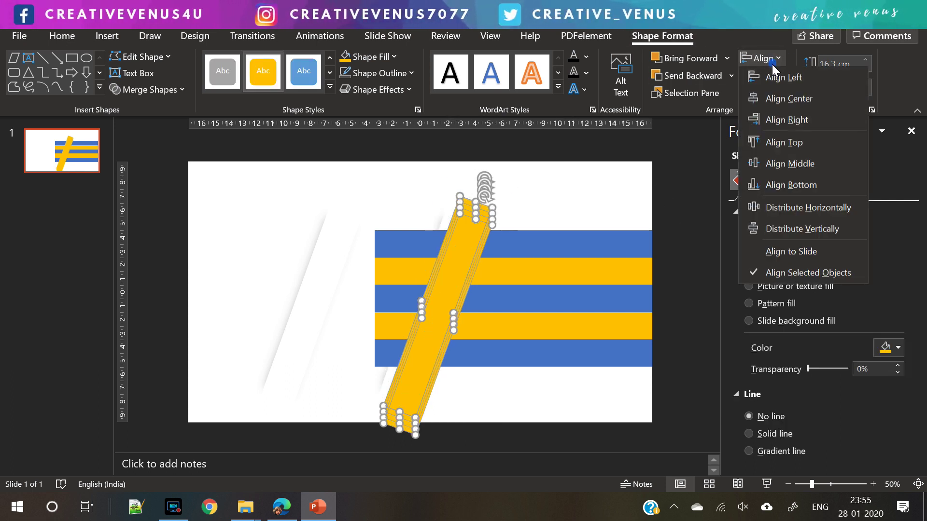
left_click(801, 164)
left_click_drag(450, 254, 447, 248)
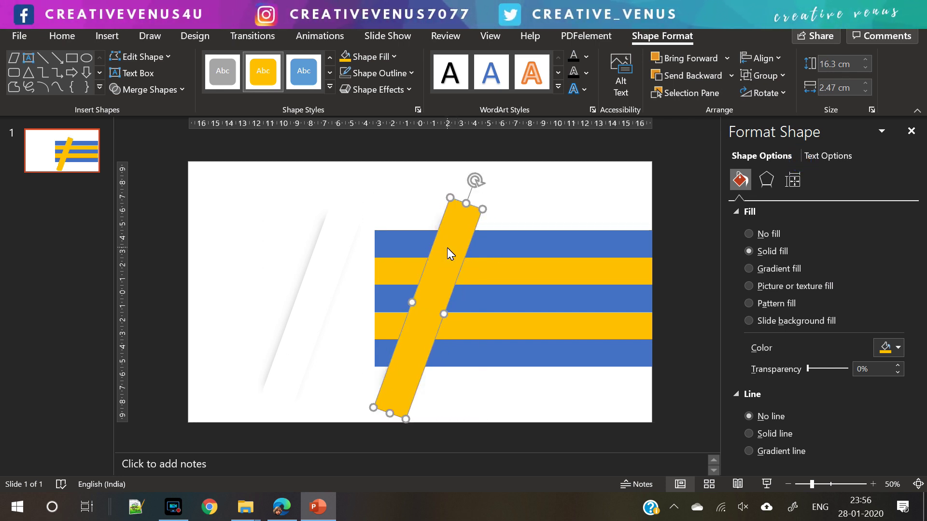
Step: Resize the gold slash and subtract it from the top blue bar
left_click_drag(410, 299, 344, 276)
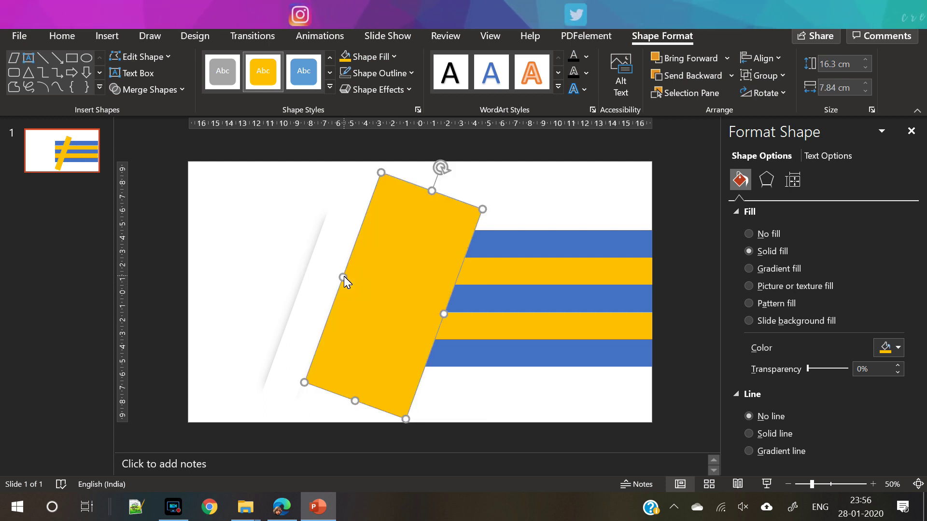
left_click_drag(447, 312, 412, 301)
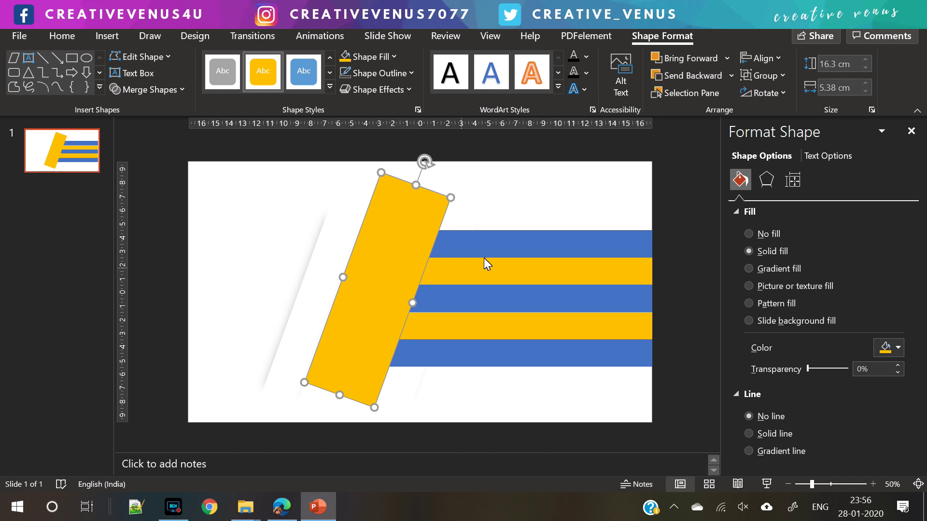
left_click(476, 251)
left_click(425, 225, "shift")
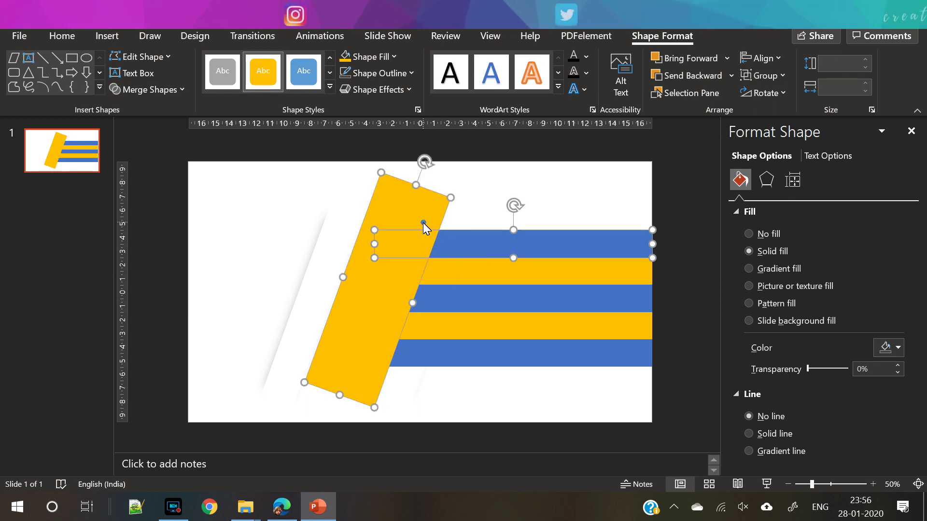
left_click(155, 91)
left_click(147, 189)
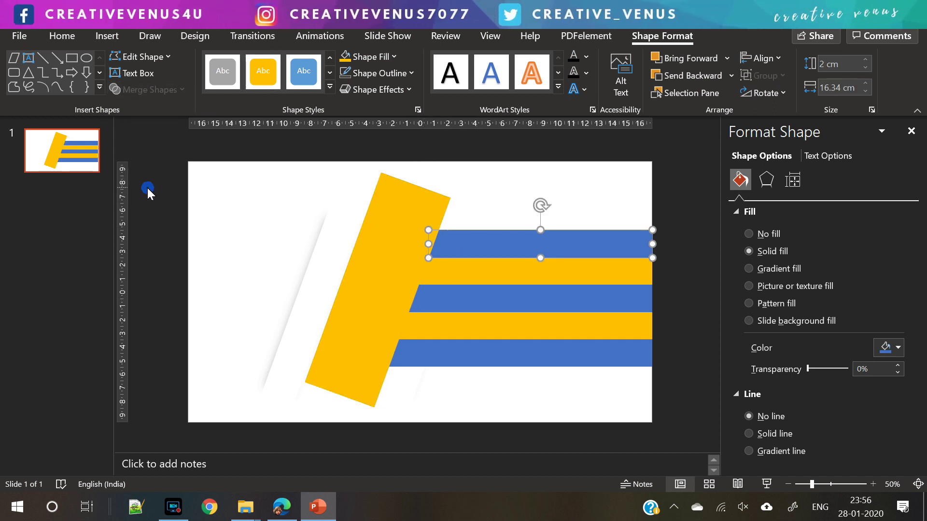
Step: Subtract the gold slash from the upper yellow bar and the middle blue bar
left_click(452, 279)
left_click(372, 247, "shift")
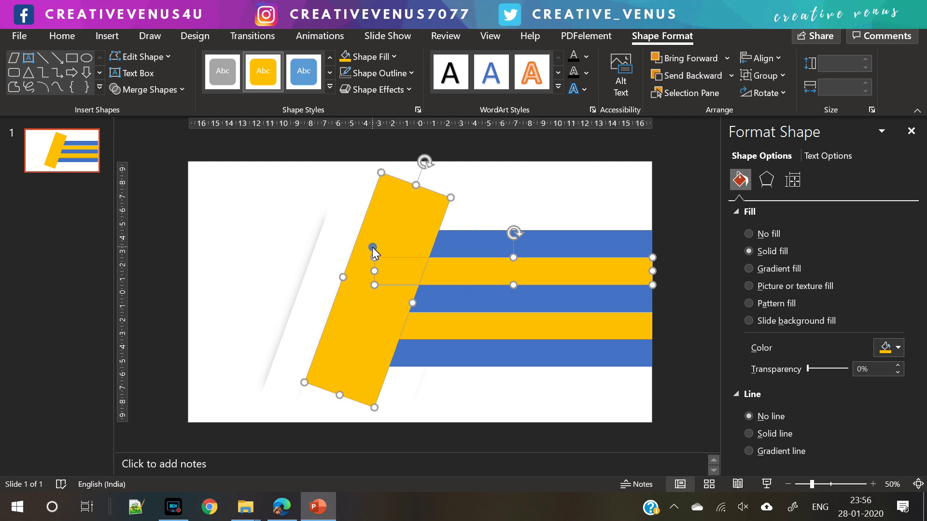
left_click(140, 89)
left_click(140, 188)
left_click(437, 275)
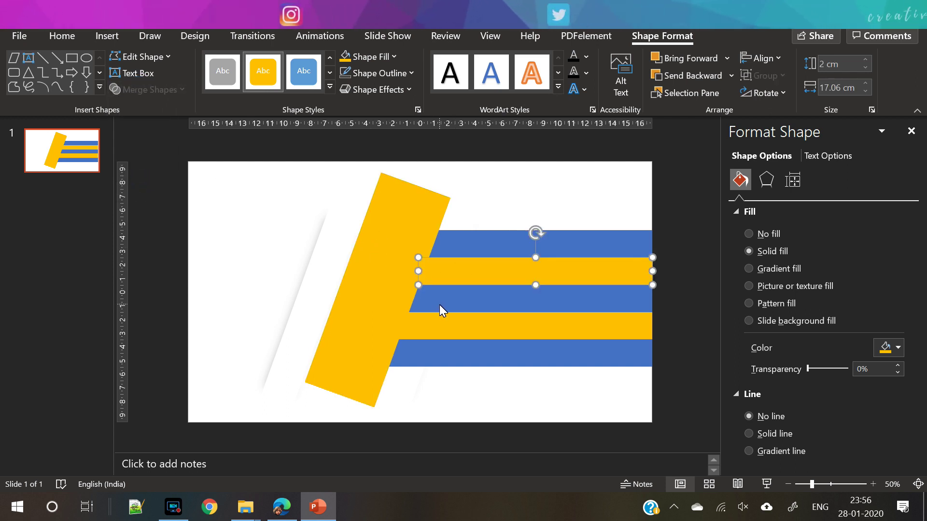
left_click(439, 305)
left_click(380, 245, "shift")
left_click(167, 93)
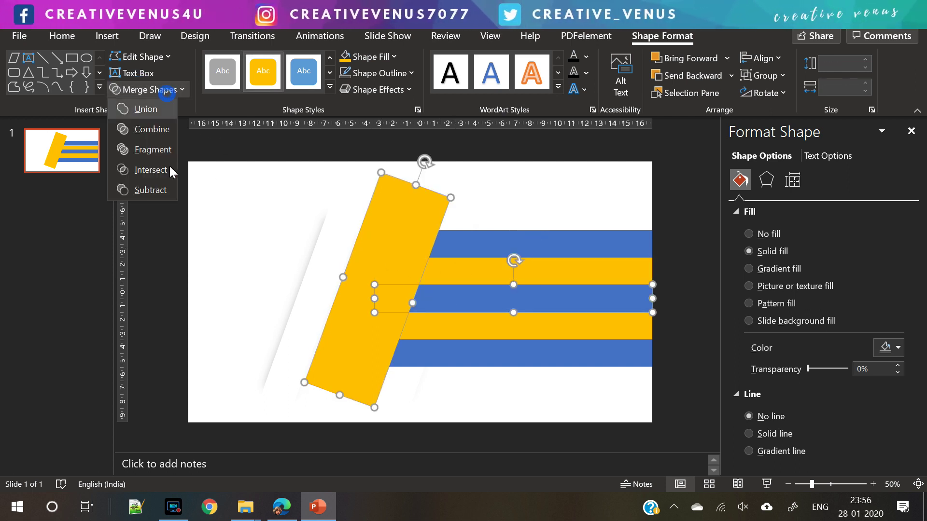
left_click(165, 187)
Step: Subtract the slash from the lower yellow and bottom blue bars, then select all five bars
left_click(462, 320)
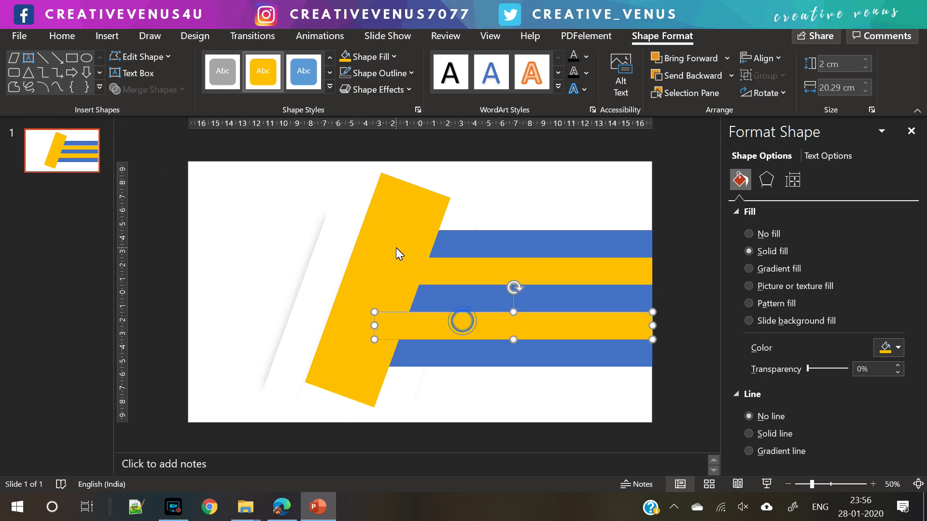
left_click(396, 247, "shift")
left_click(157, 90)
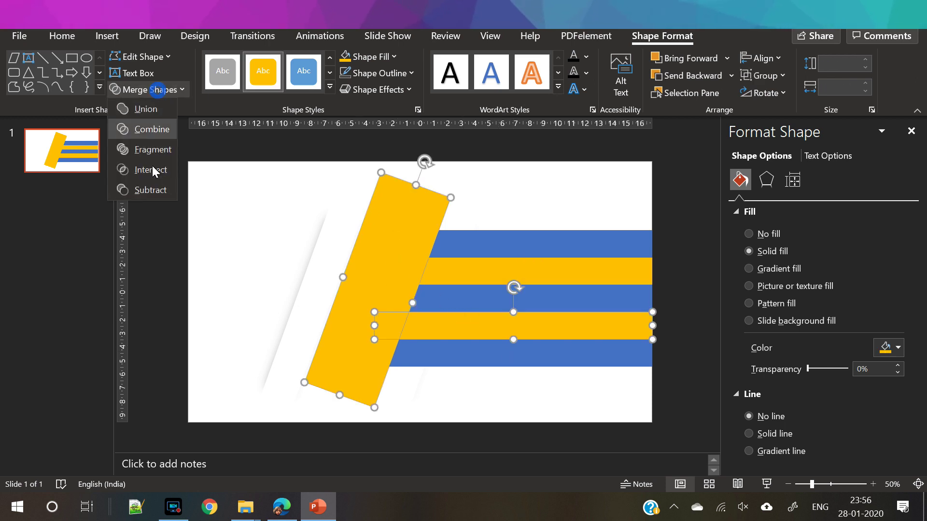
left_click(150, 189)
left_click(404, 363)
left_click(370, 305, "shift")
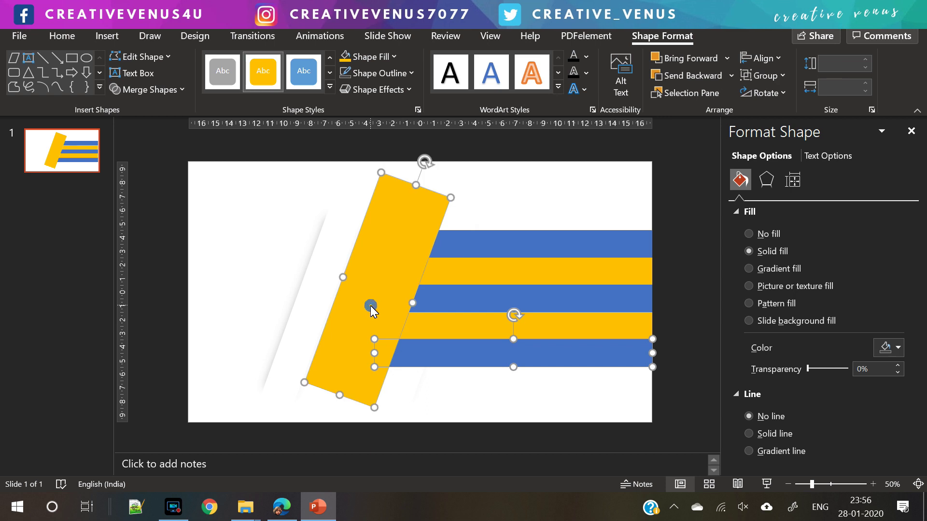
left_click(150, 90)
left_click(155, 190)
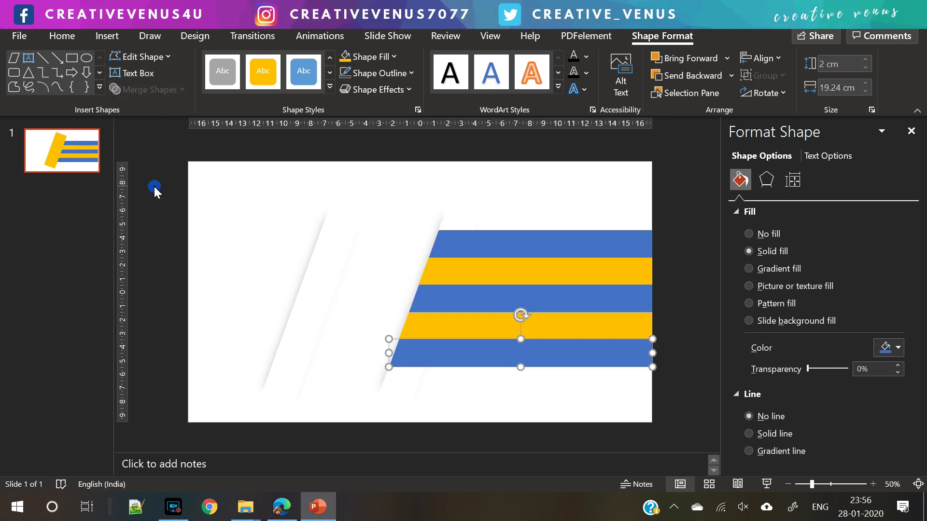
left_click(234, 311)
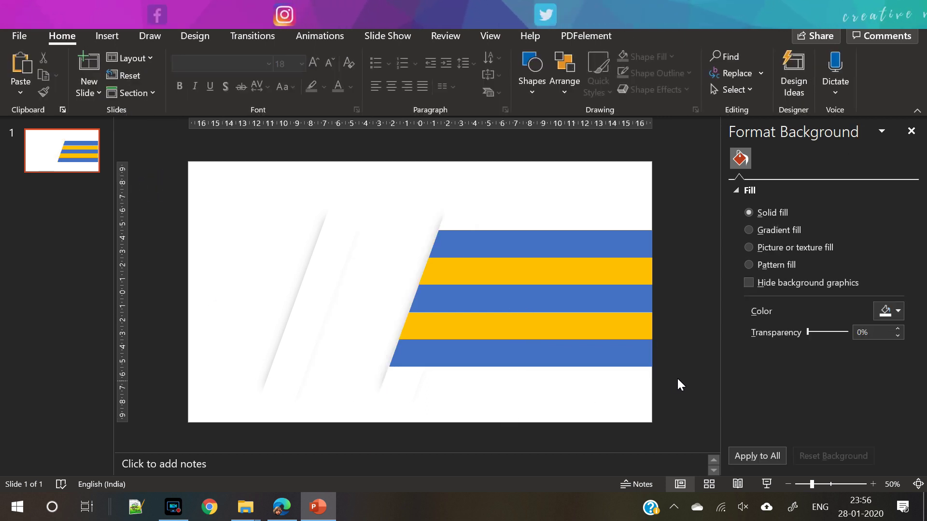
left_click_drag(682, 376, 370, 225)
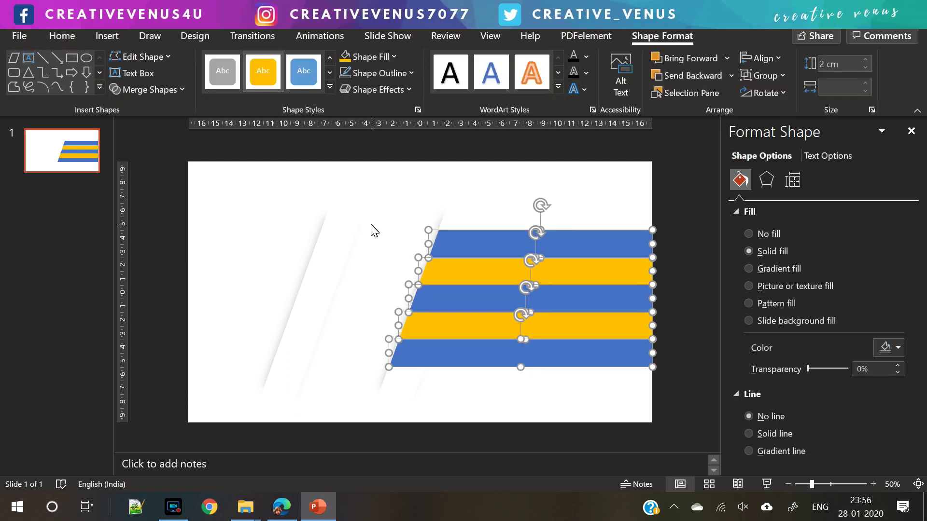
left_click(450, 222)
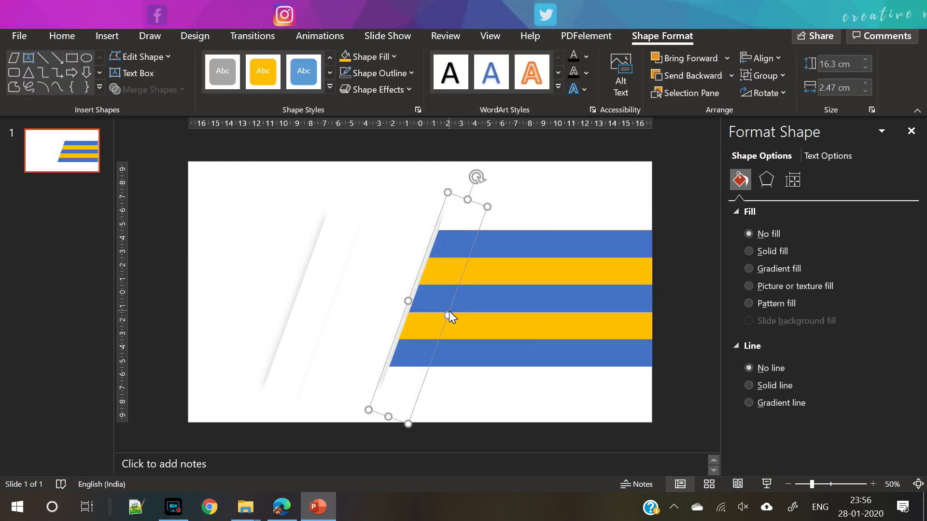
left_click_drag(453, 317, 450, 296)
left_click(684, 354)
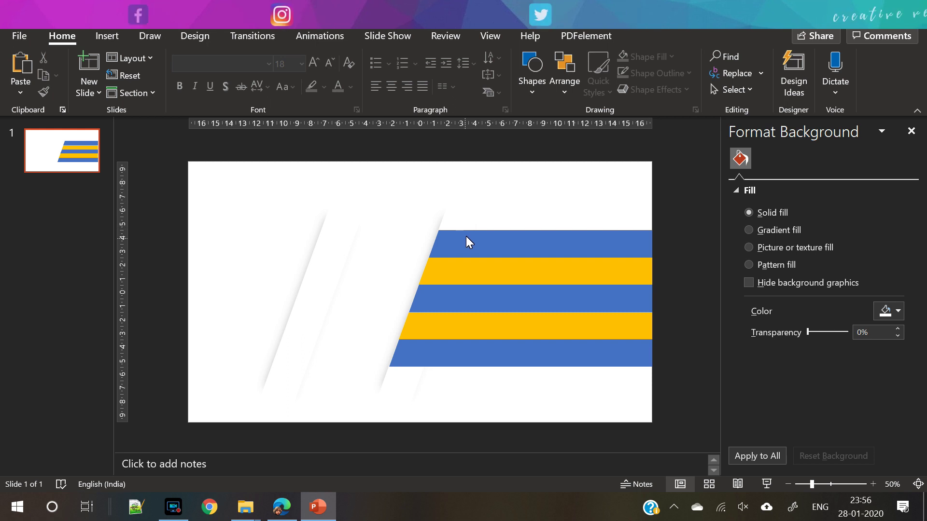
left_click(450, 222)
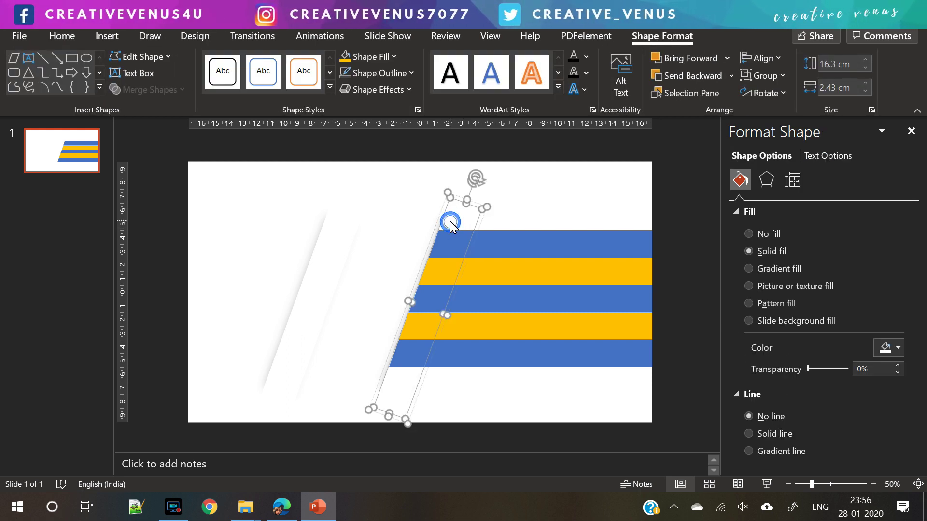
left_click(677, 324)
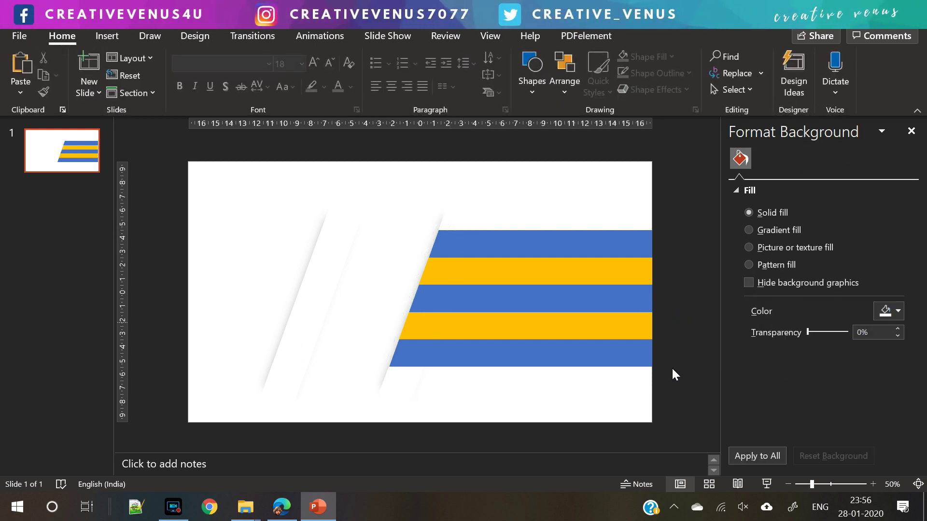
left_click_drag(685, 384, 352, 223)
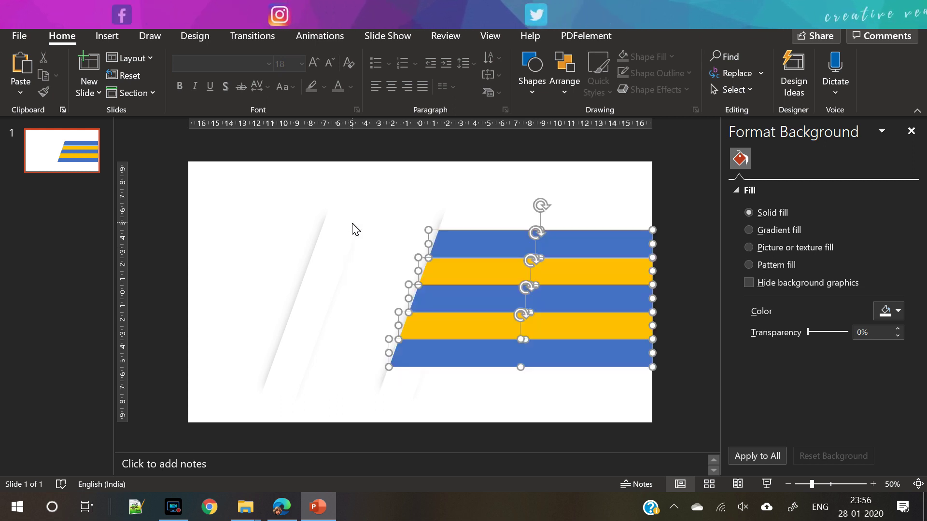
key("ctrl+v")
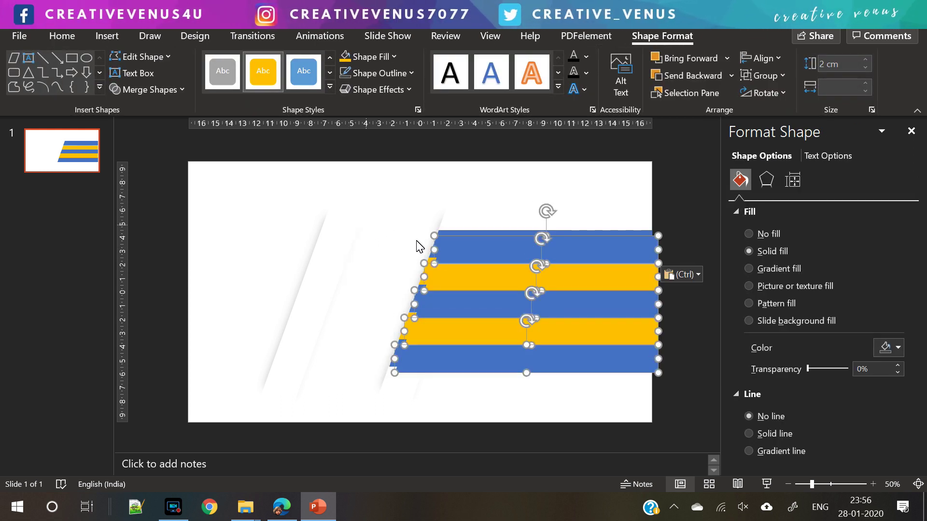
left_click_drag(450, 277, 323, 286)
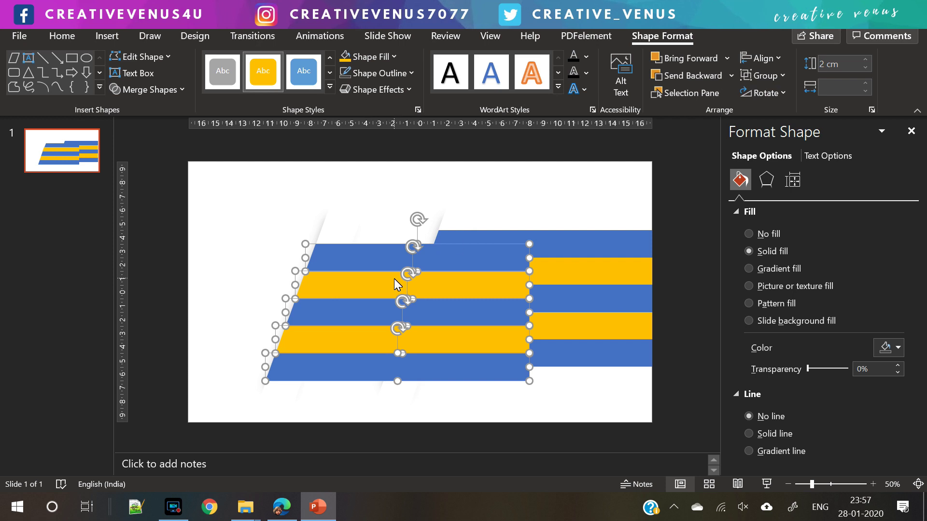
right_click(445, 254)
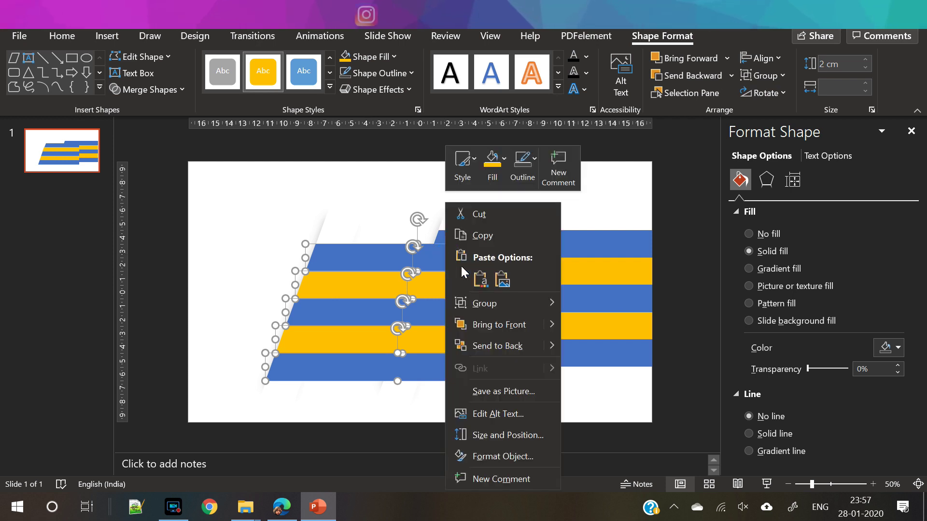
left_click(494, 338)
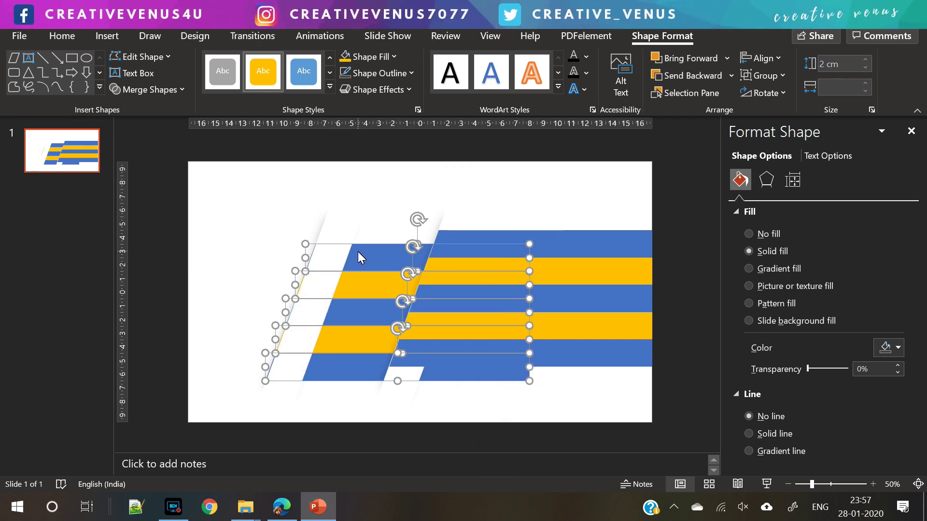
left_click(331, 236)
right_click(331, 232)
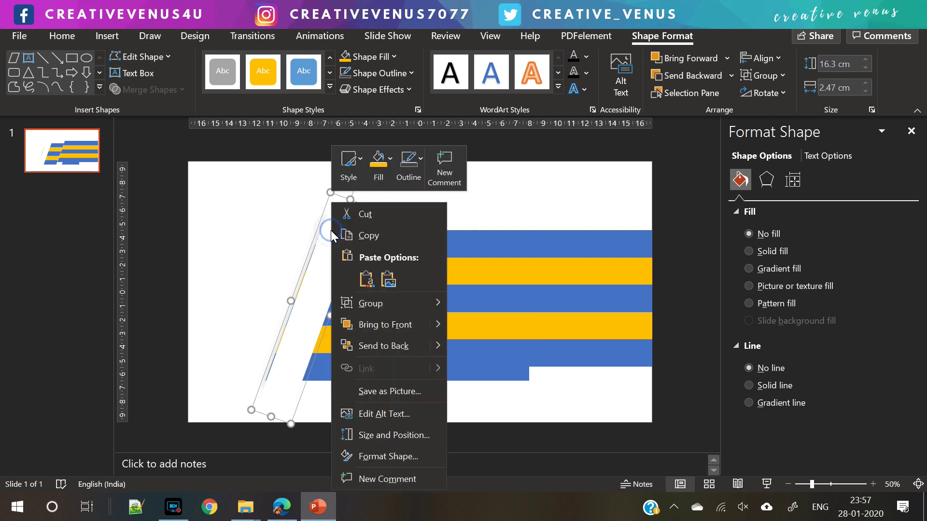
left_click(379, 345)
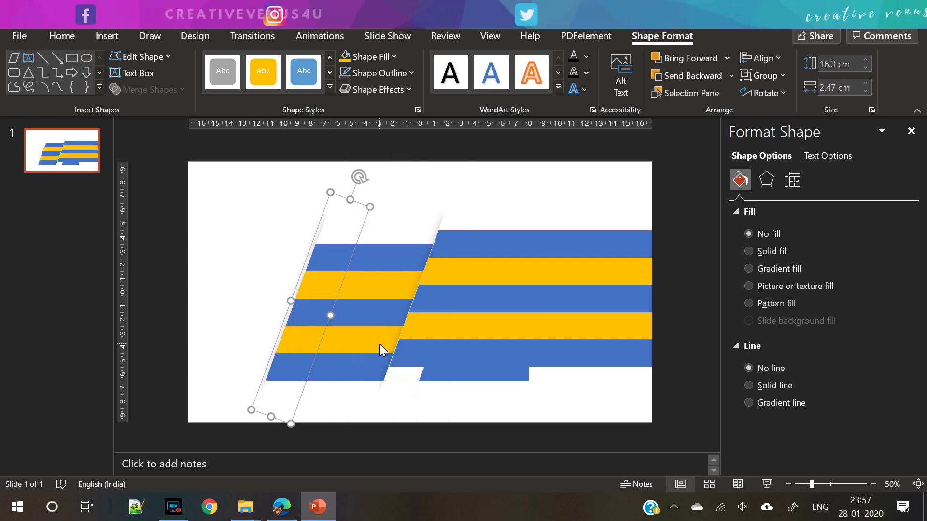
left_click(246, 283)
left_click(334, 233)
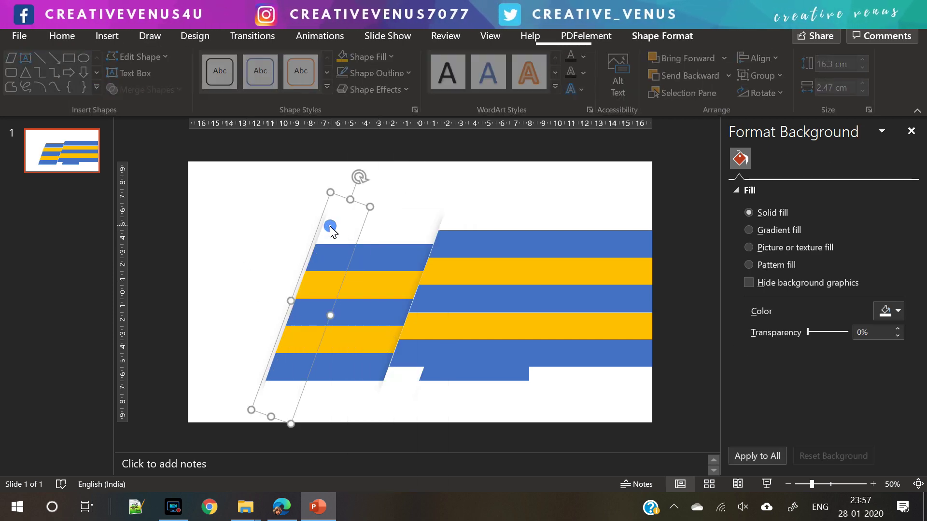
left_click(206, 241)
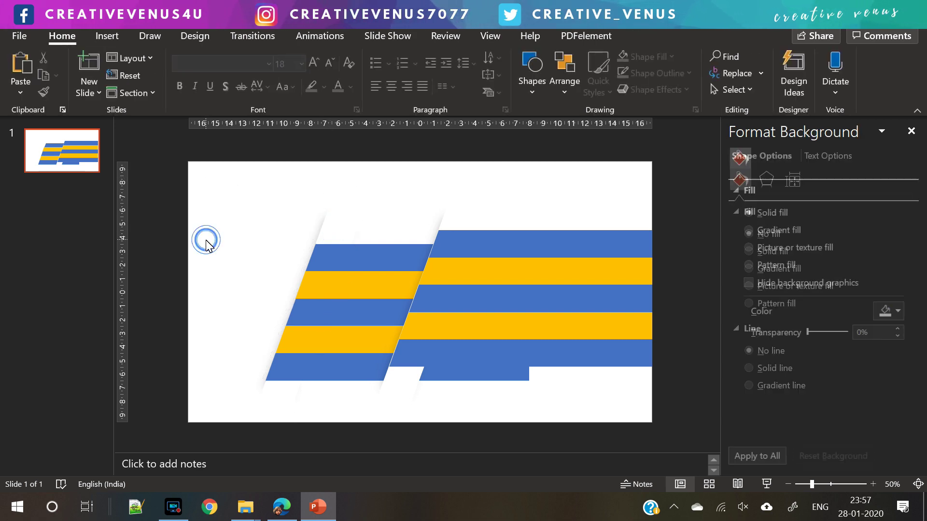
left_click(447, 218)
left_click(581, 204)
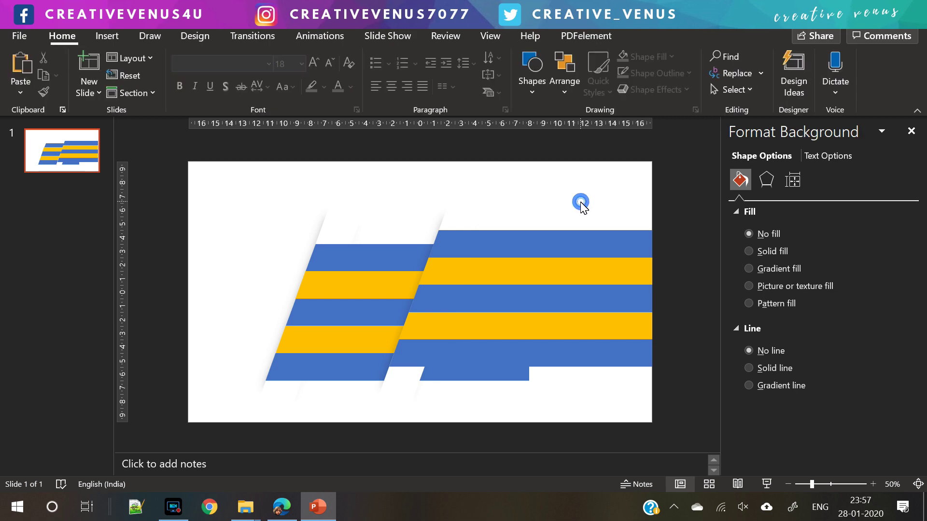
left_click(456, 370)
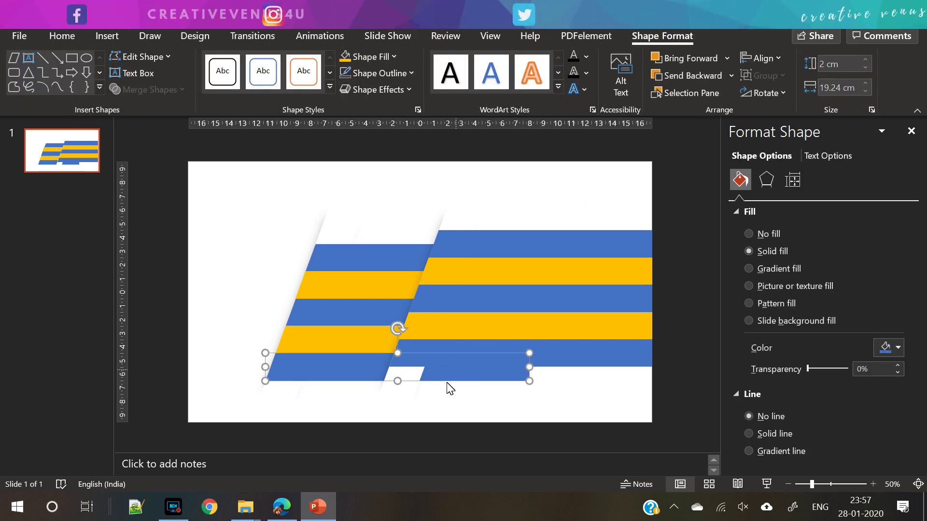
left_click(428, 410)
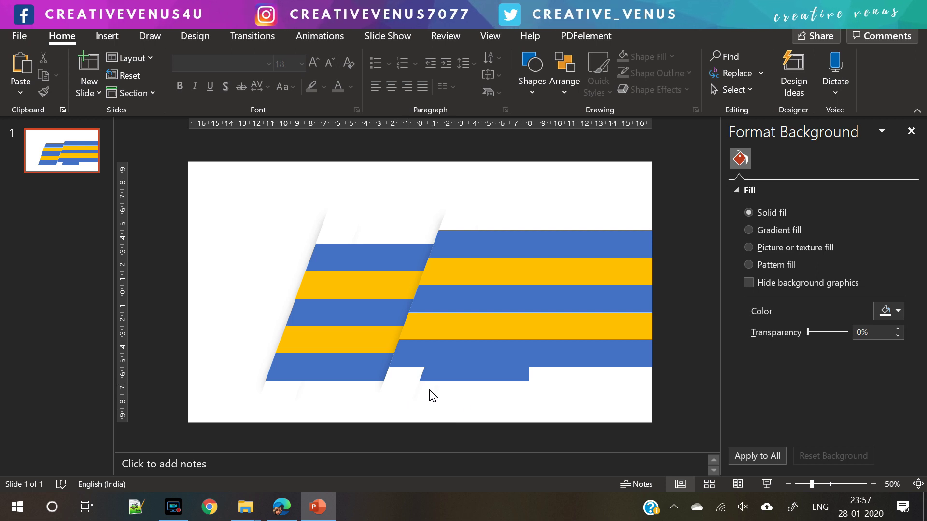
left_click(447, 221)
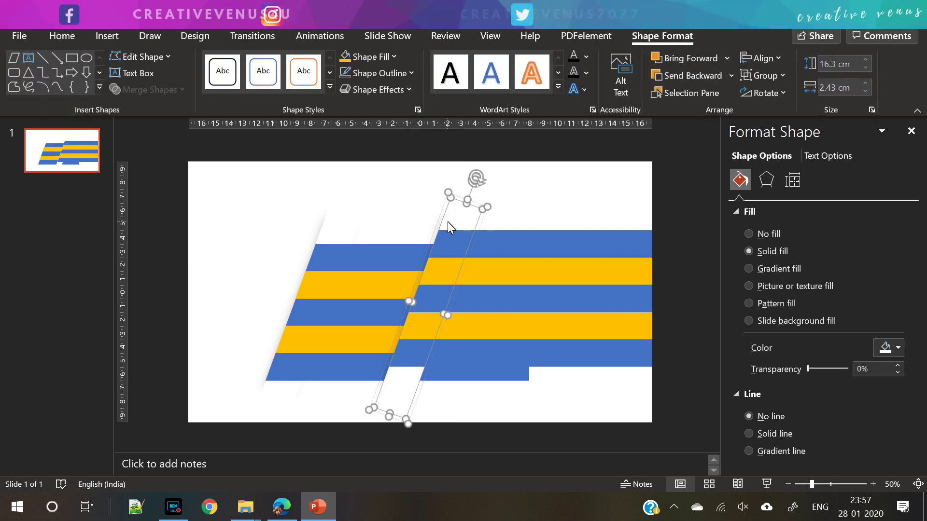
Step: Paste a copy of the white slanted band over the mid-slide stripes and fill it light blue
key("ctrl+v")
mouse_move(459, 263)
left_mouse_down()
mouse_move(456, 251)
mouse_move(499, 266)
mouse_move(454, 263)
left_mouse_up()
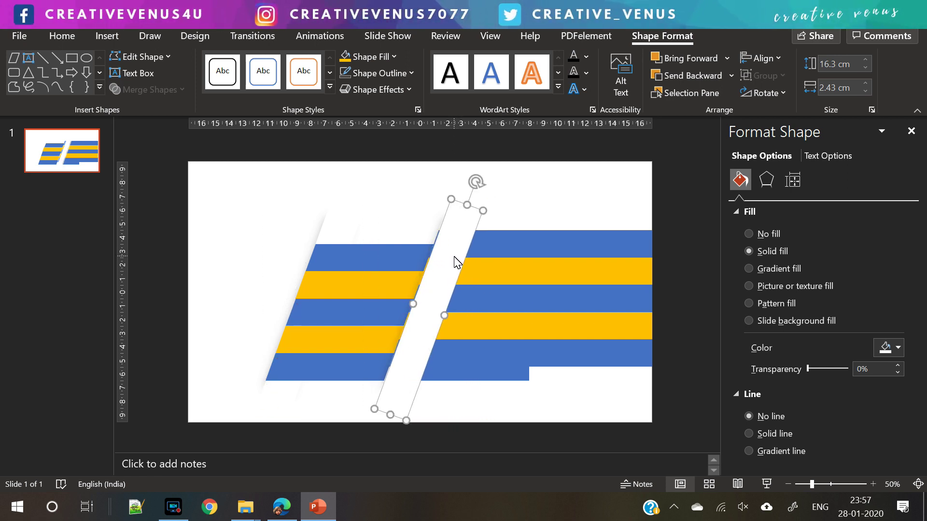
left_click(389, 59)
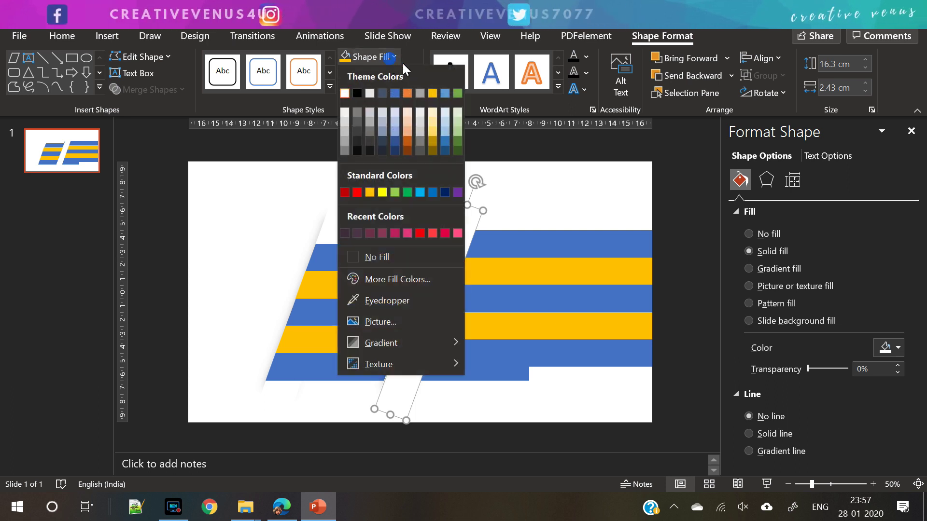
left_click(445, 94)
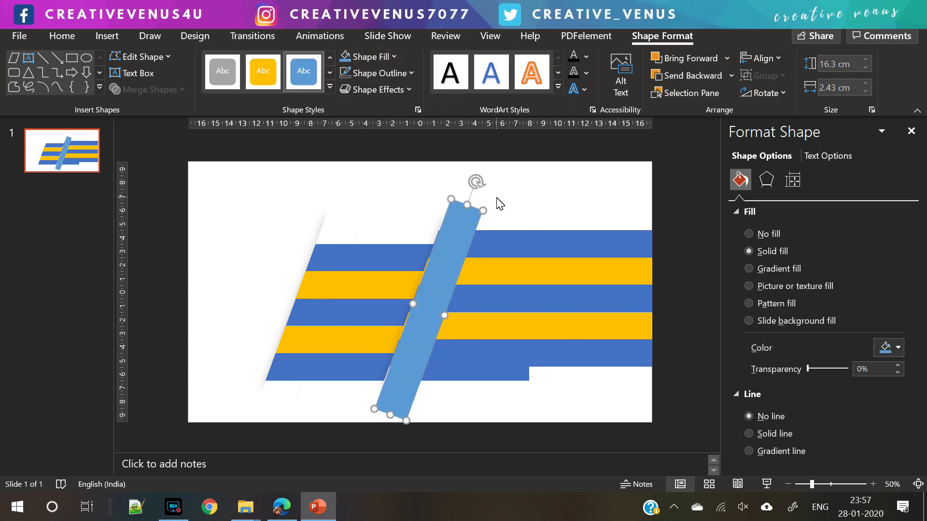
Step: Make several offset duplicates of the light-blue band and select all the stacked copies
key("ctrl+d")
key("Right")
key("Right")
key("Right")
key("Right")
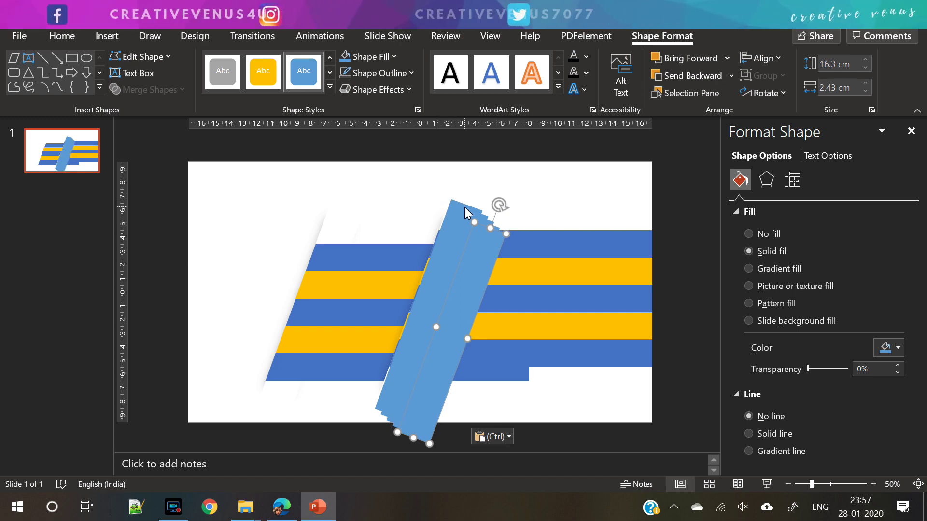
left_click(430, 188)
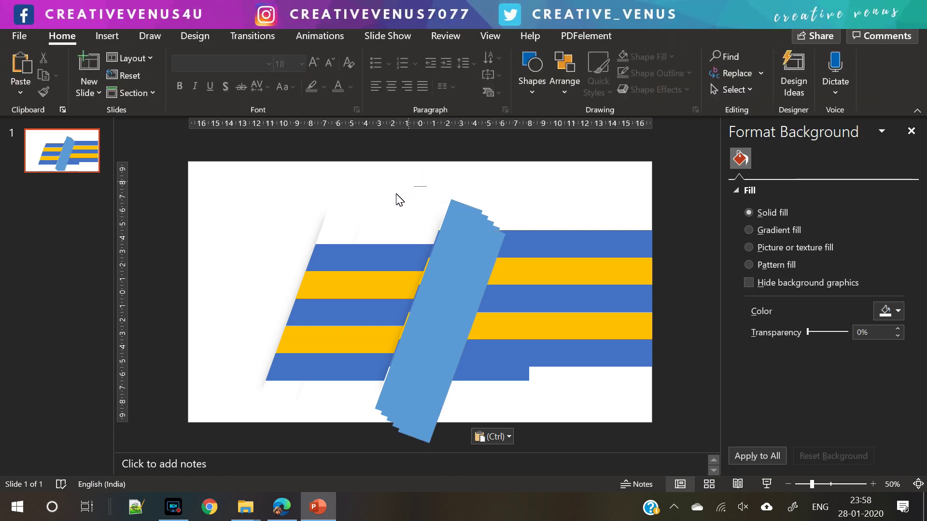
left_click_drag(502, 380, 517, 460)
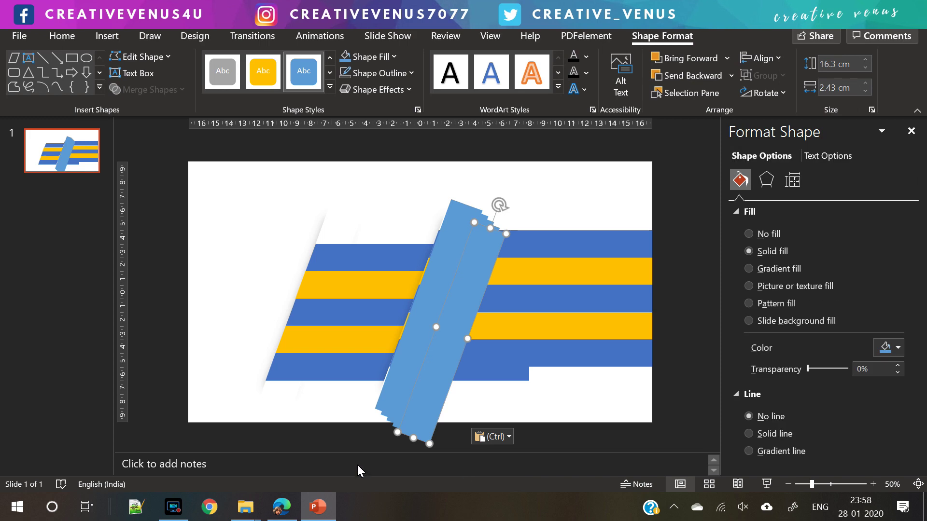
left_click(352, 448)
left_click_drag(344, 446, 558, 170)
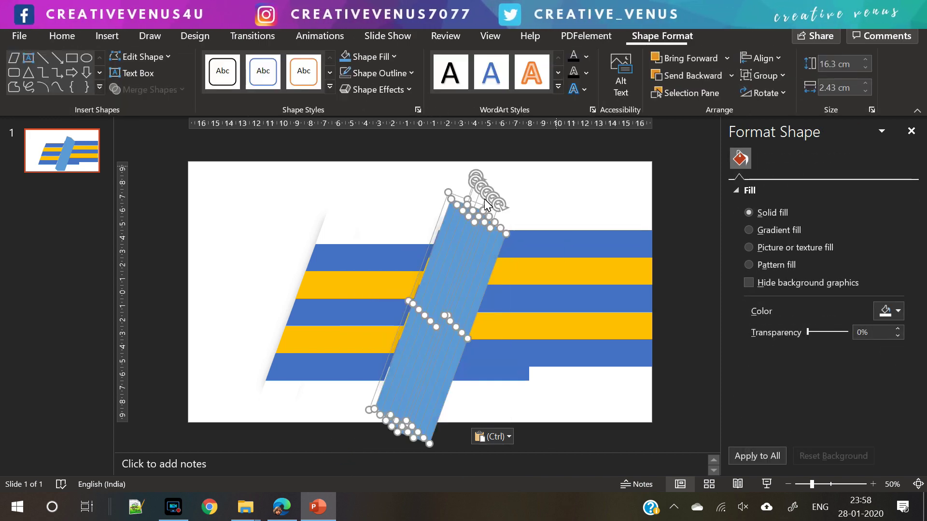
left_click(448, 190, "shift")
Step: Align the band copies center and middle into one bar and nudge it up-left over the stripes
left_click(761, 57)
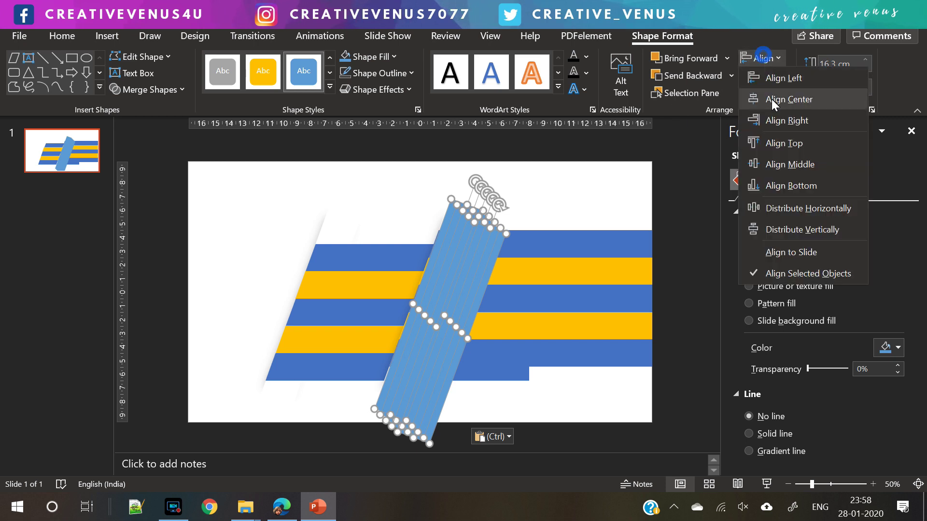
left_click(774, 101)
left_click(766, 59)
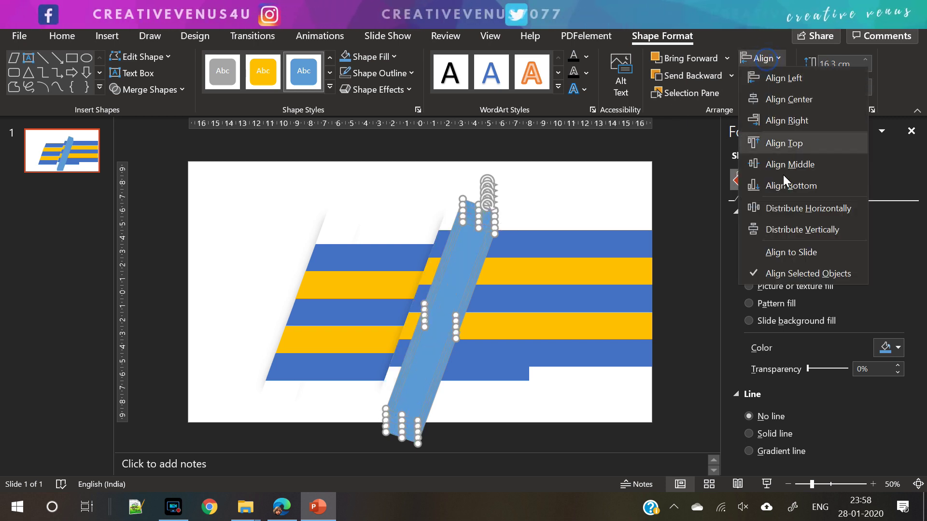
left_click(783, 166)
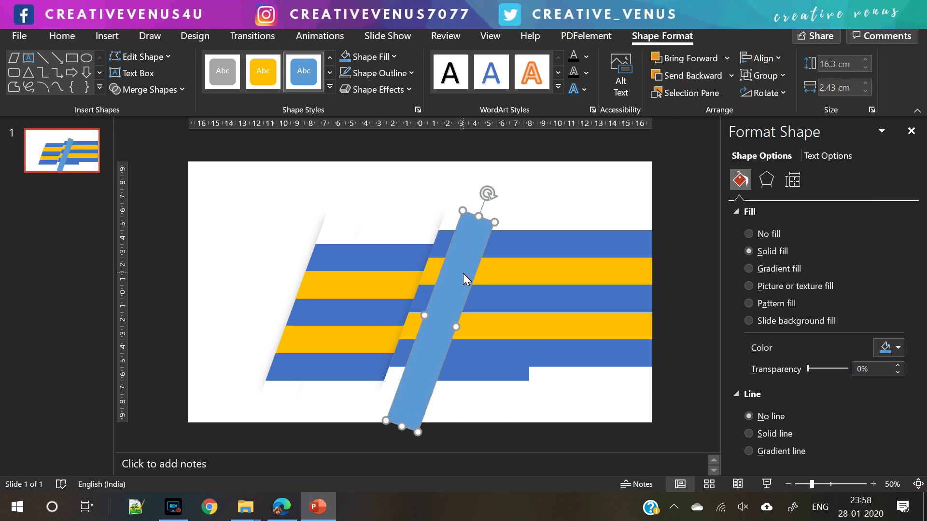
mouse_move(463, 274)
left_mouse_down()
mouse_move(447, 265)
mouse_move(497, 273)
mouse_move(456, 263)
left_mouse_up()
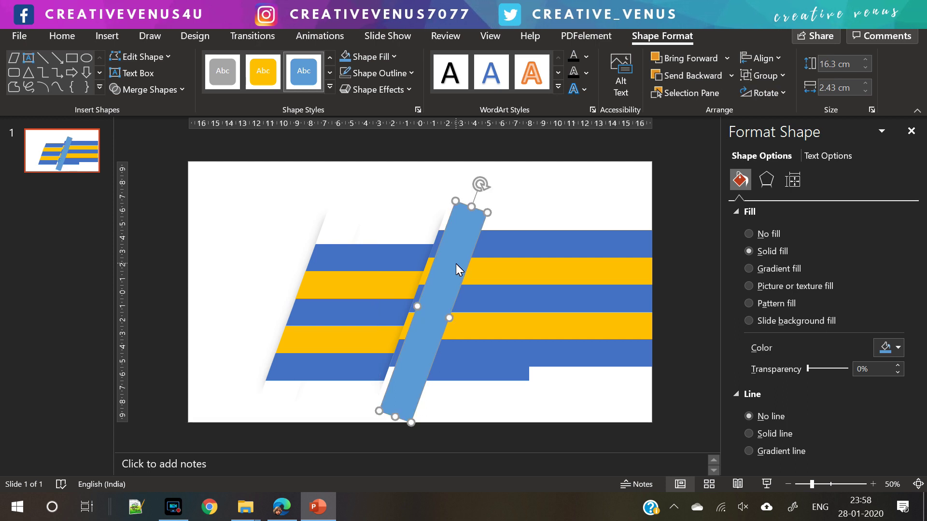
left_click(398, 257)
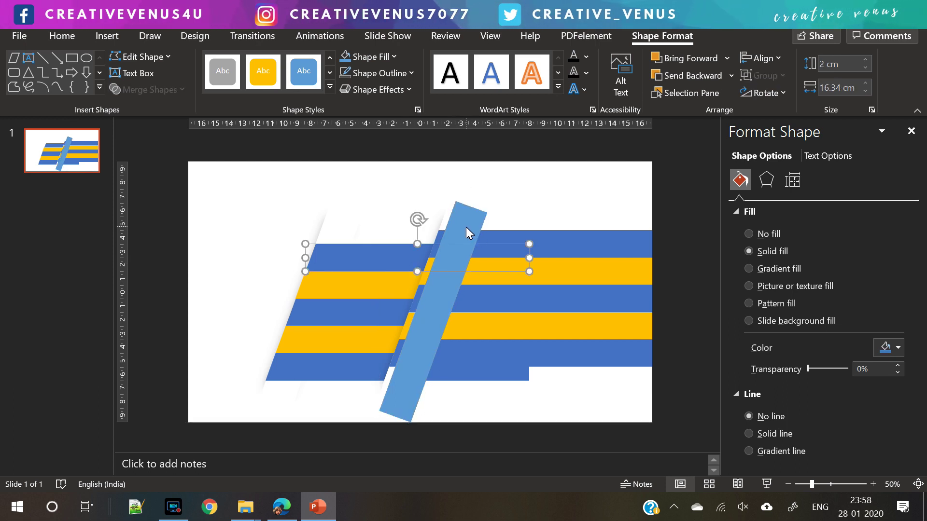
left_click(436, 187)
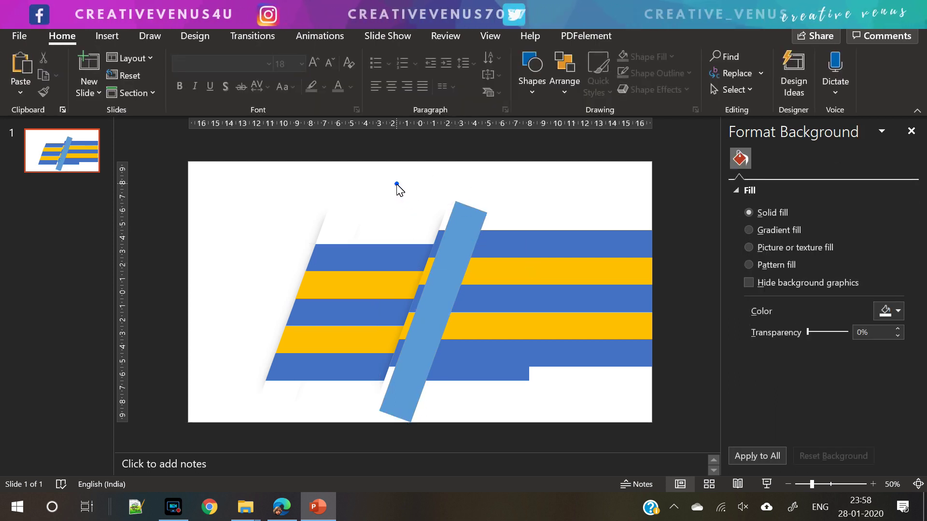
left_click(407, 343)
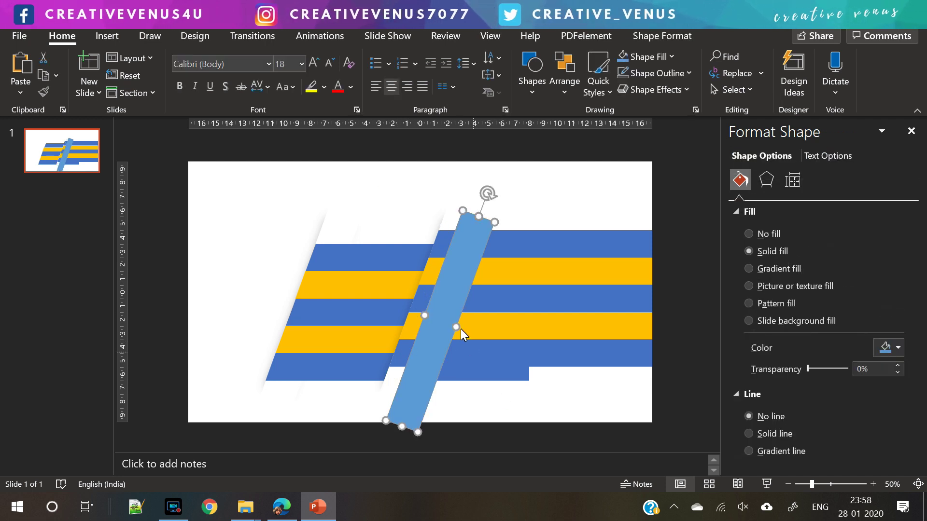
Step: Widen and heighten the light-blue bar into a large panel positioned right over the stripes
left_click_drag(456, 325, 600, 329)
left_click_drag(542, 214, 571, 149)
left_click_drag(437, 256, 424, 253)
left_click_drag(594, 314, 628, 314)
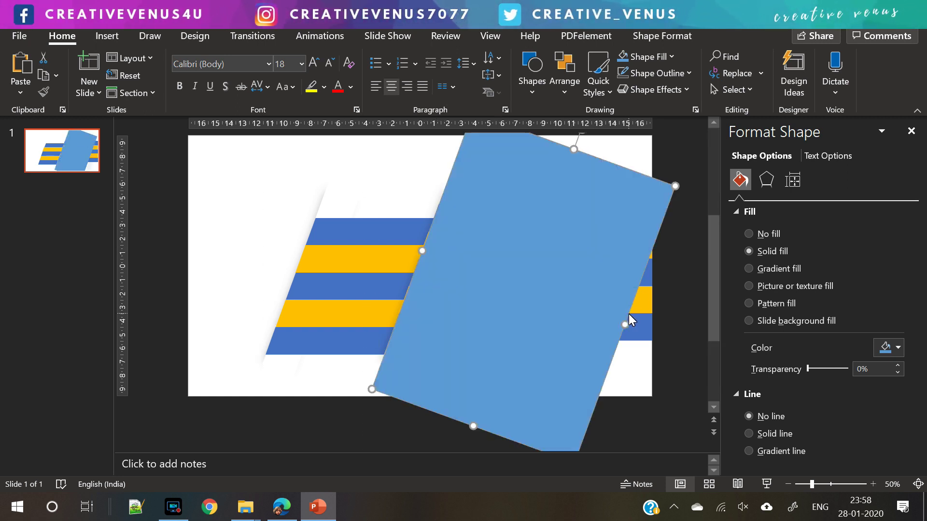
Step: Subtract the panel's outline from the top blue stripe and the yellow stripe below it
left_click(248, 188)
left_click(507, 198)
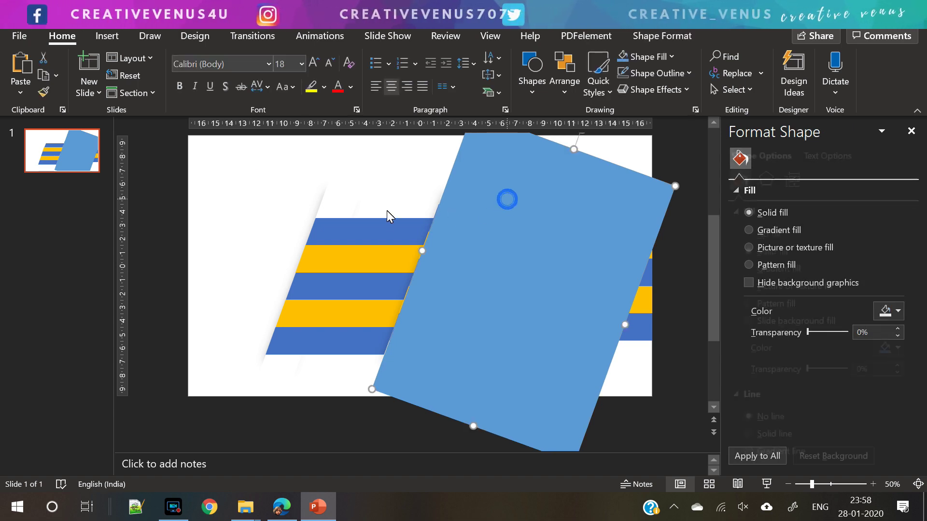
left_click(370, 231)
left_click(524, 198, "shift")
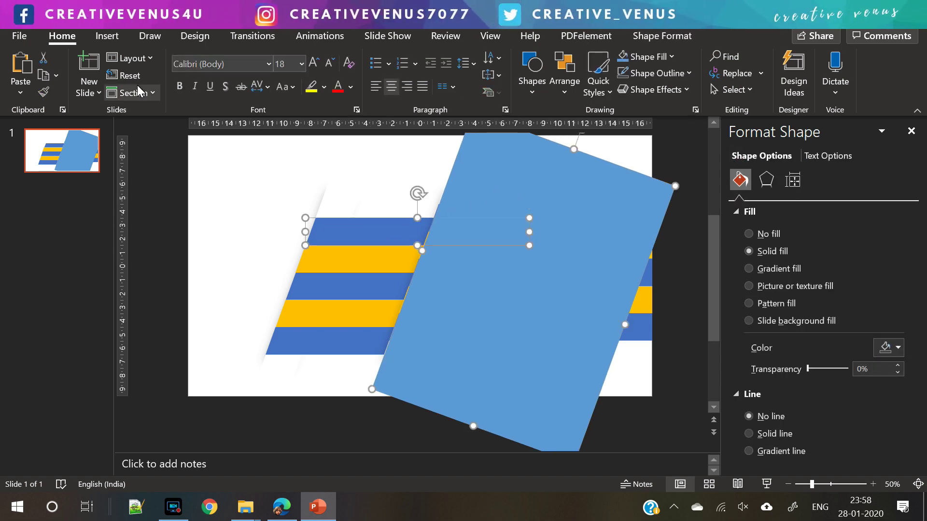
left_click(647, 37)
left_click(145, 89)
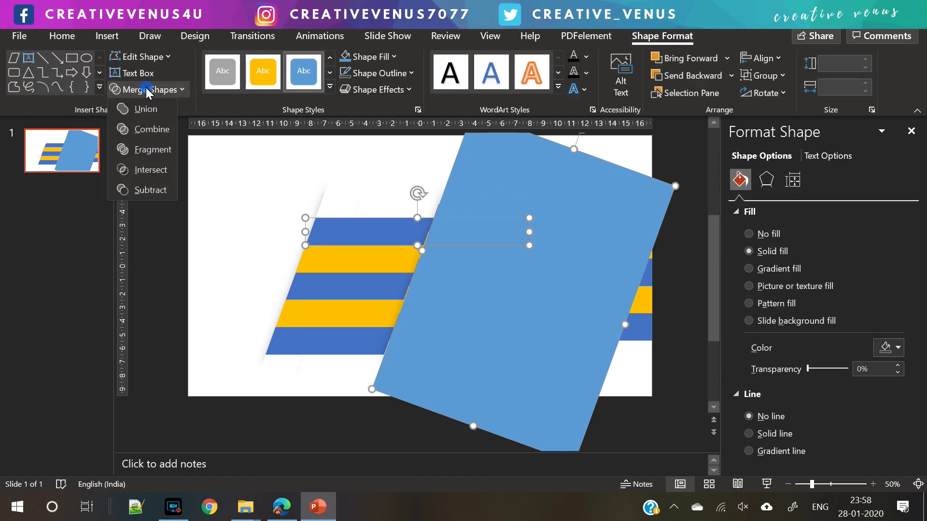
left_click(137, 190)
left_click(387, 254)
left_click(525, 204, "shift")
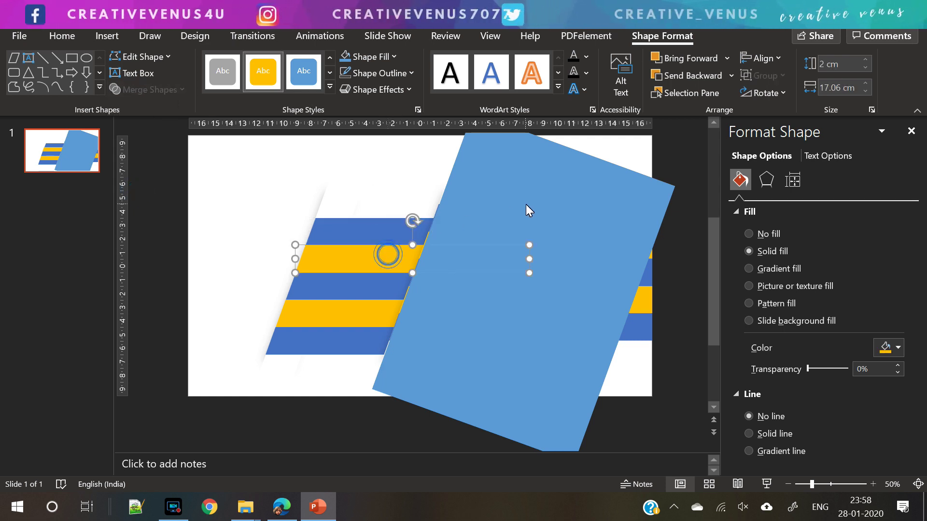
left_click(146, 89)
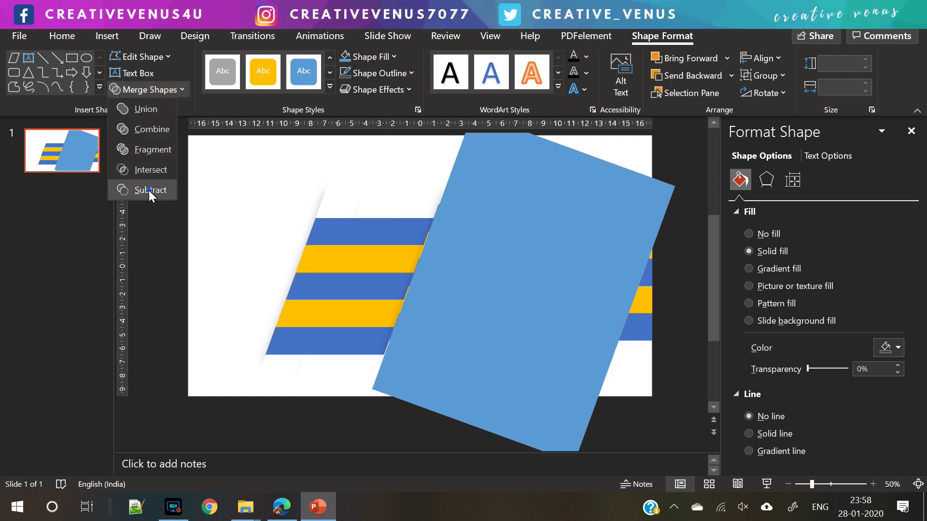
left_click(149, 190)
Step: Subtract the panel from the remaining blue, yellow and bottom blue stripes
left_click(366, 285)
left_click(511, 256, "shift")
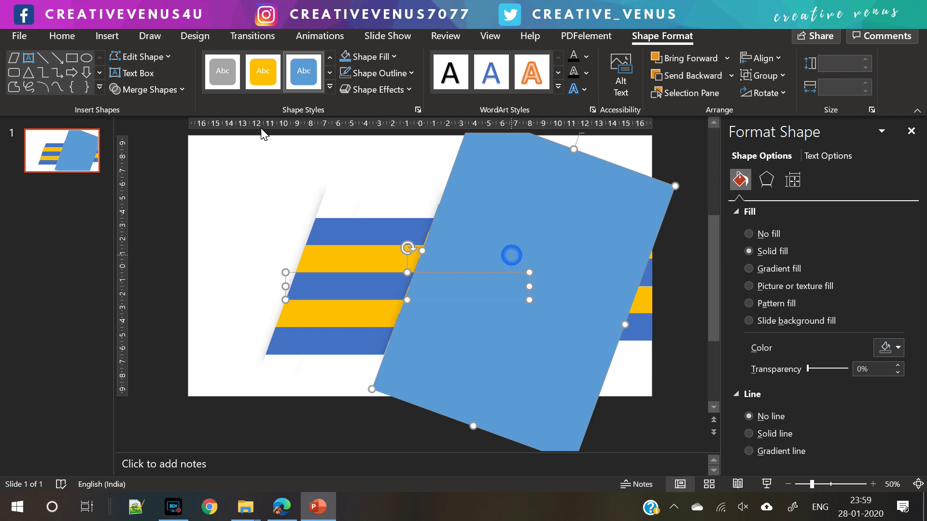
left_click(173, 94)
left_click(151, 193)
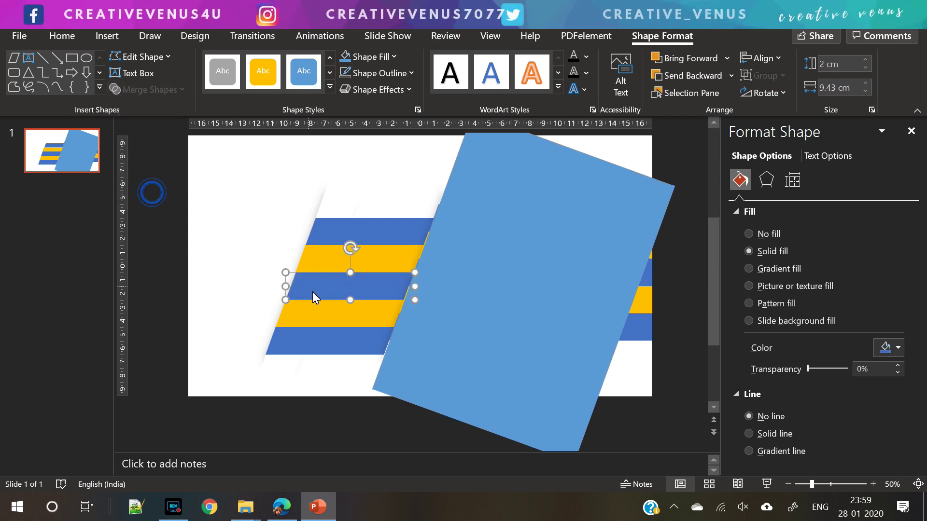
left_click(320, 309)
left_click(523, 242, "shift")
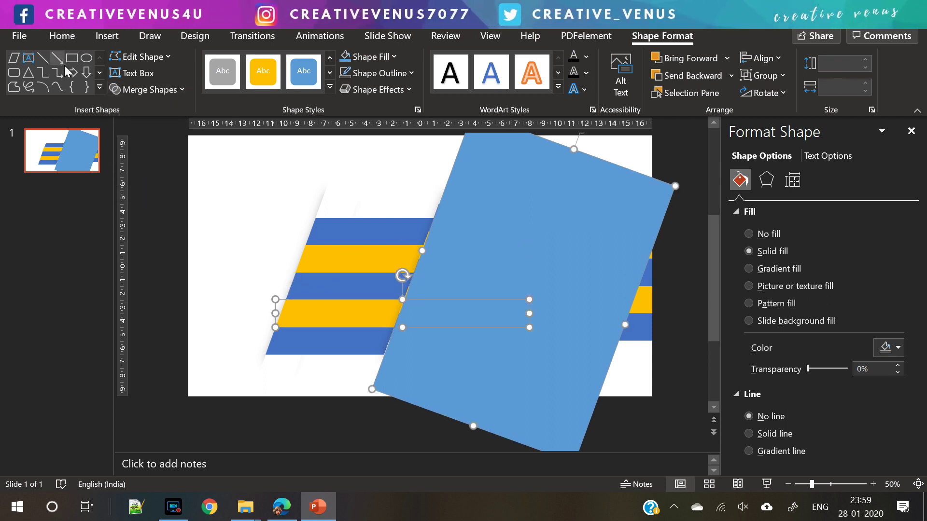
left_click(152, 90)
left_click(149, 190)
left_click(317, 340)
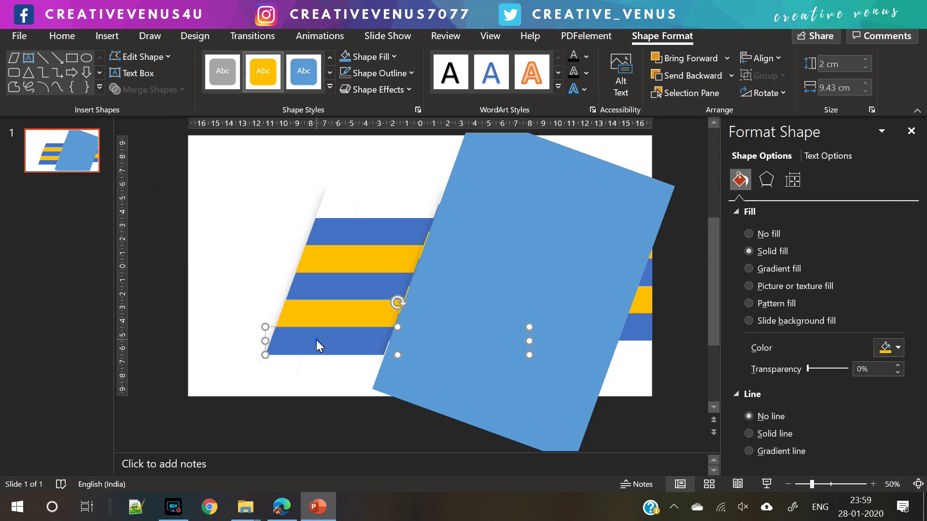
left_click(506, 273, "shift")
left_click(153, 90)
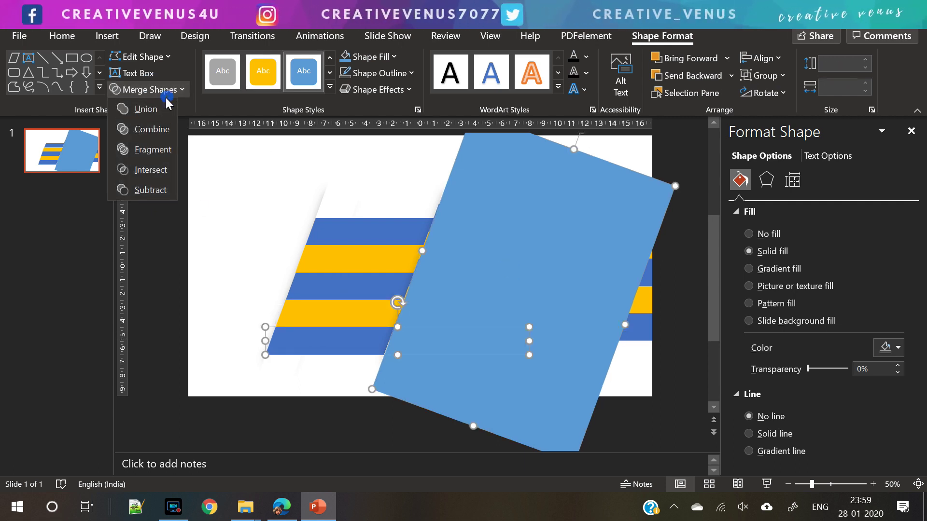
left_click(150, 191)
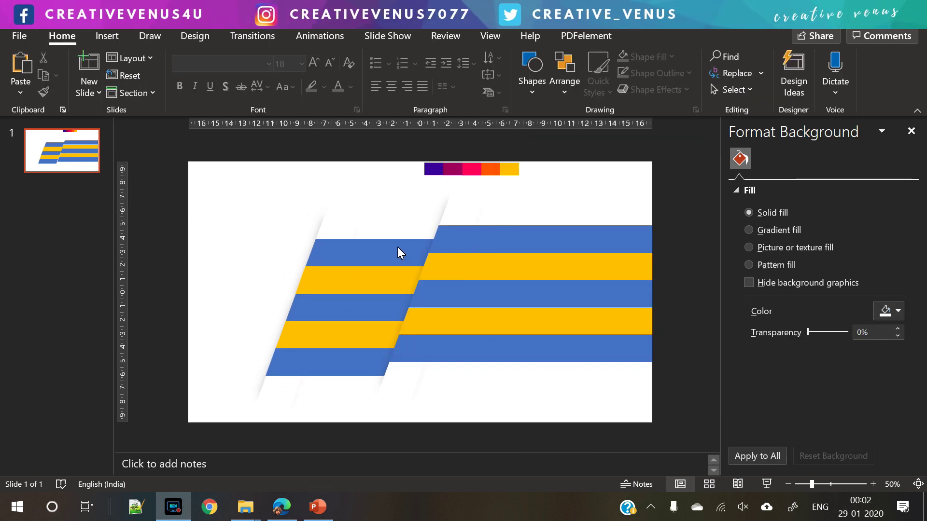
Step: Give the top-left stripe a gradient fill whose first stop is sampled from the purple swatch
left_click(382, 255)
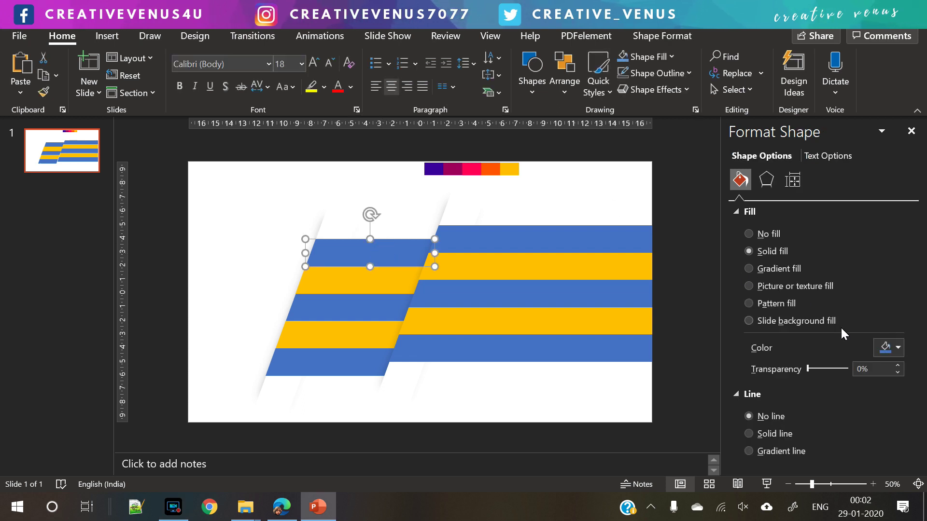
left_click(776, 268)
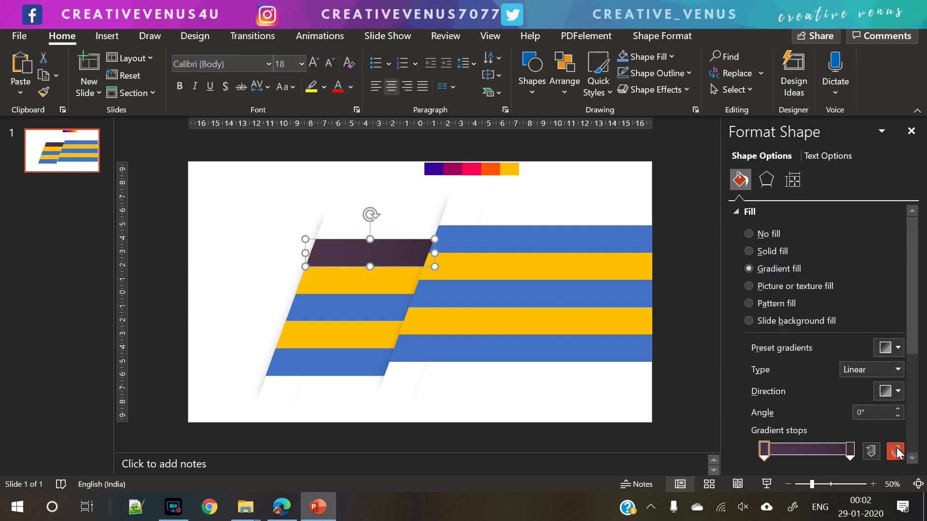
scroll(911, 340, "down", 3)
left_click(888, 372)
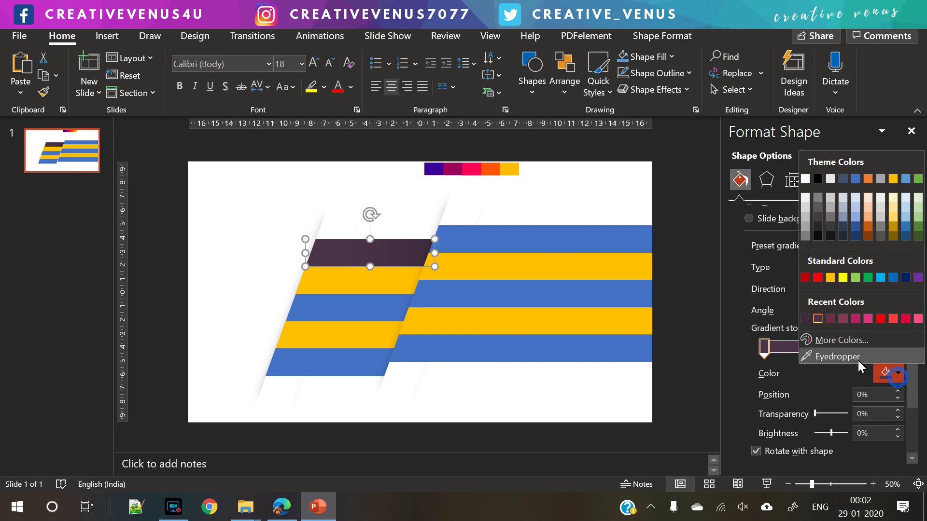
left_click(858, 359)
left_click(432, 169)
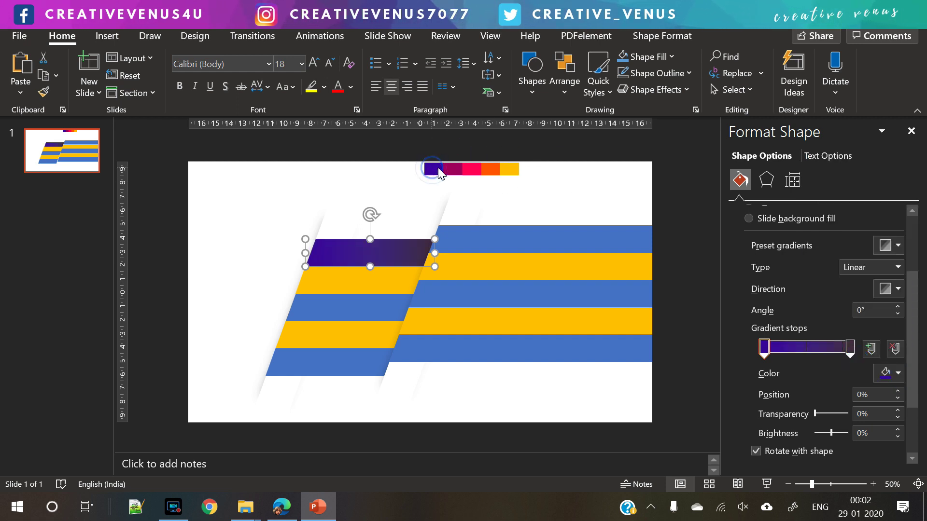
Step: Set the right gradient stop to a darker purple, RGB 35, 0, 92
left_click(850, 348)
left_click(888, 373)
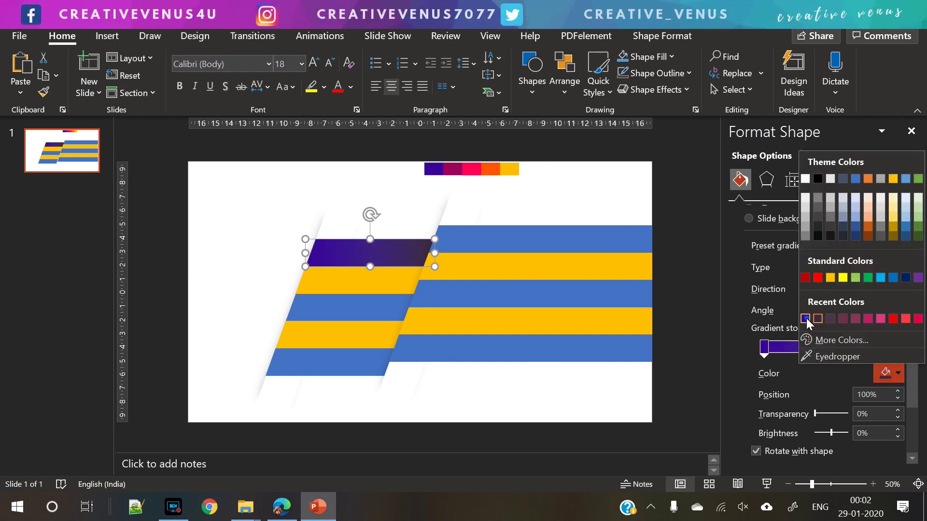
left_click(805, 319)
left_click(888, 373)
left_click(888, 373)
left_click(585, 205)
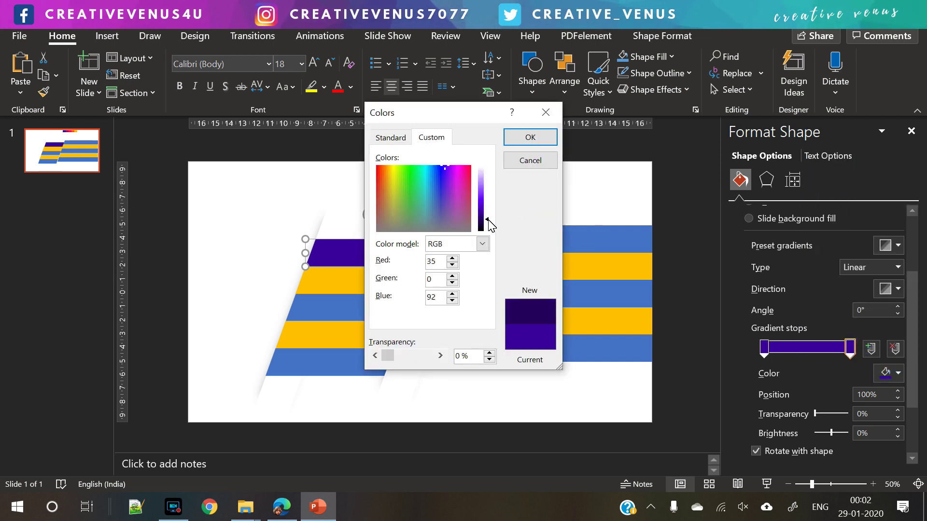
left_click_drag(488, 221, 489, 223)
left_click(530, 138)
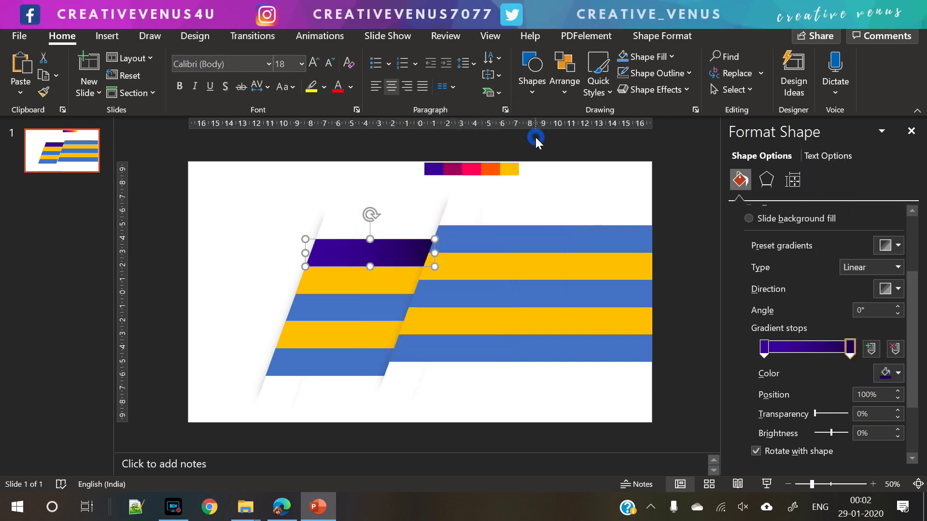
Step: Format-paint the purple gradient from the top stripe onto the four stripes below it
left_click(258, 275)
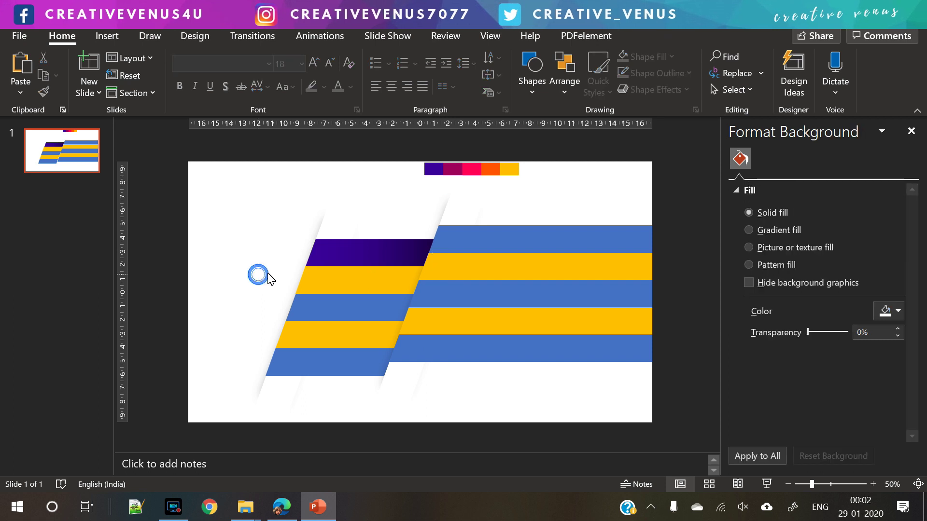
left_click(380, 261)
double_click(45, 90)
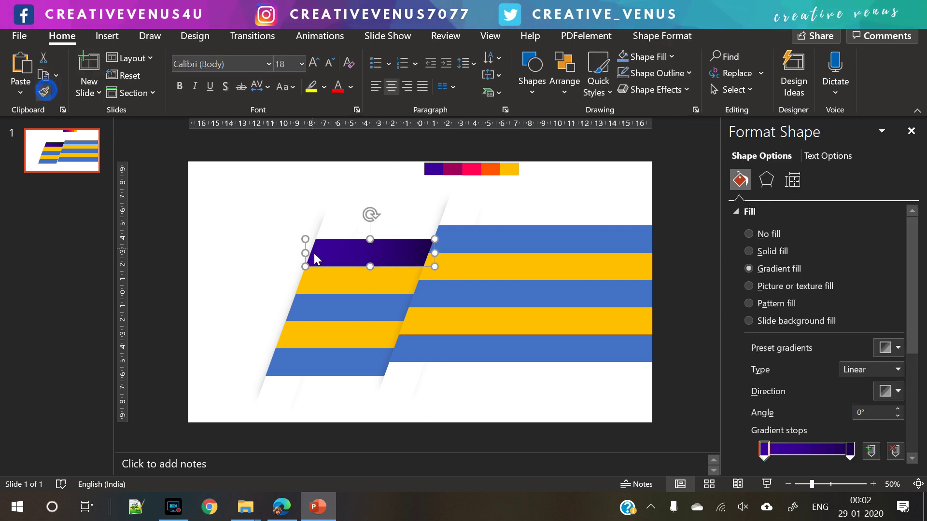
left_click(332, 288)
left_click(333, 300)
left_click(325, 333)
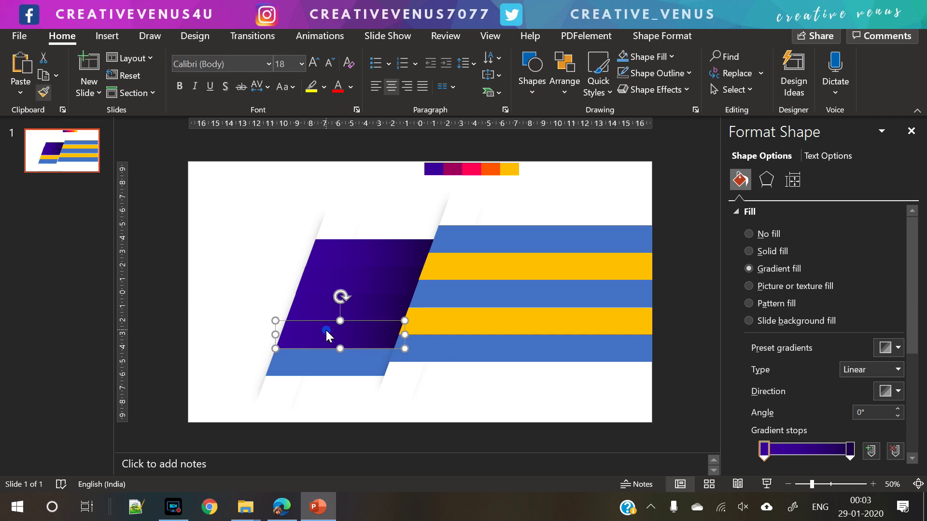
left_click(322, 360)
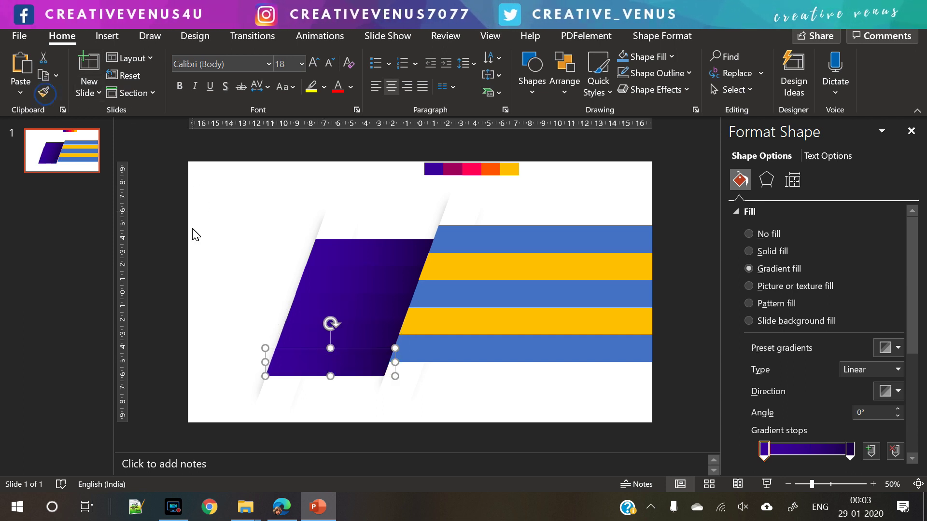
left_click(217, 259)
Step: Sample the magenta swatch into the second stripe's first gradient stop
left_click(372, 279)
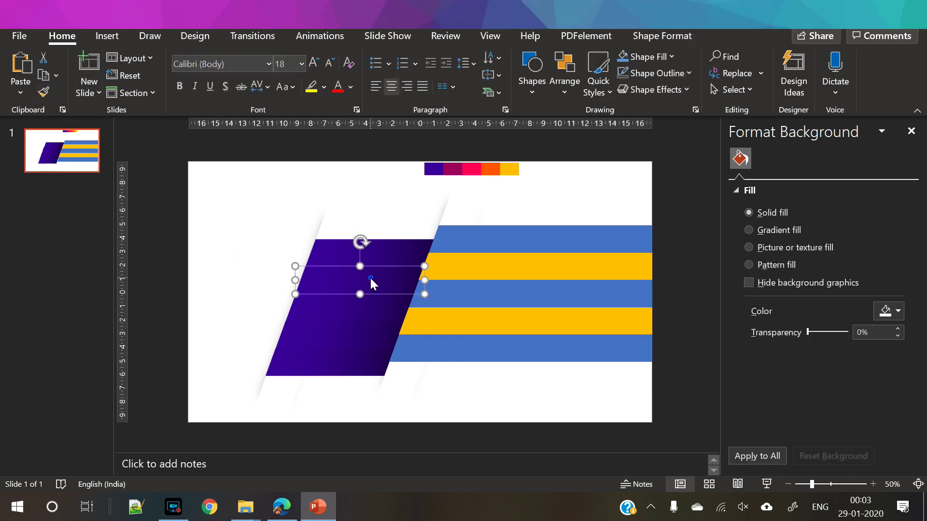
scroll(911, 356, "down", 2)
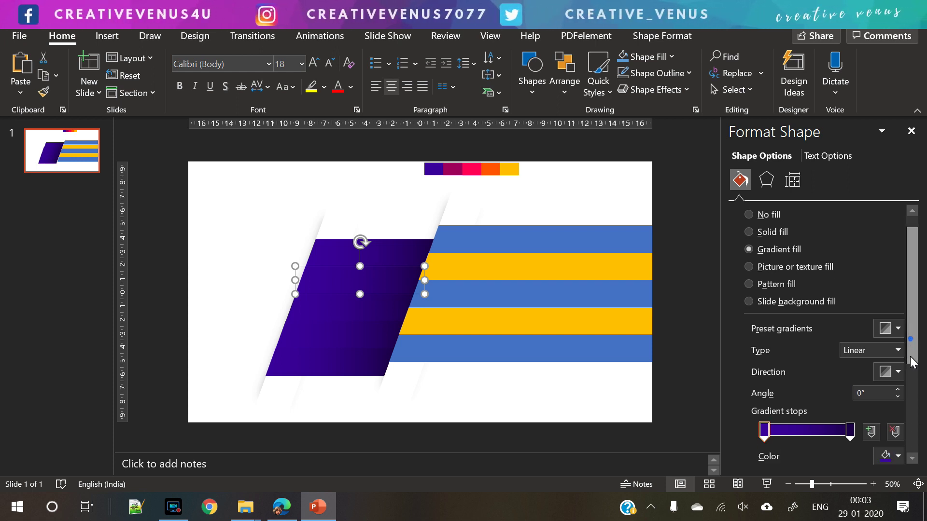
left_click(891, 440)
left_click(853, 423)
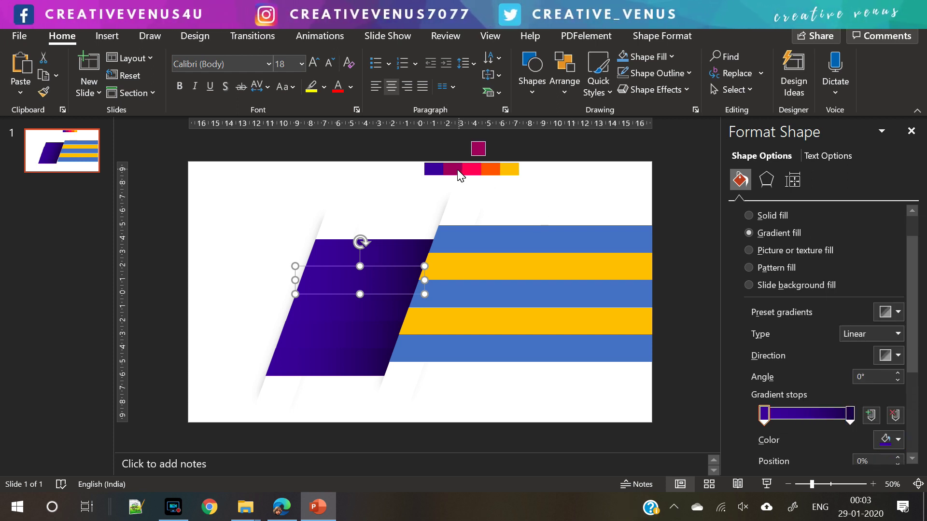
left_click(456, 171)
Step: Set the second stripe's right stop to magenta darkened to RGB 88, 0, 50
left_click(851, 413)
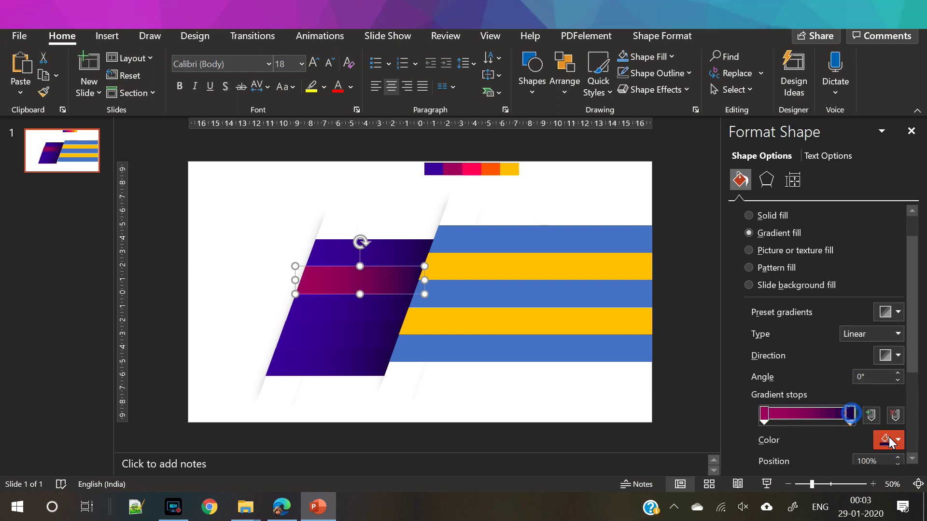
left_click(892, 440)
left_click(872, 426)
left_click(452, 173)
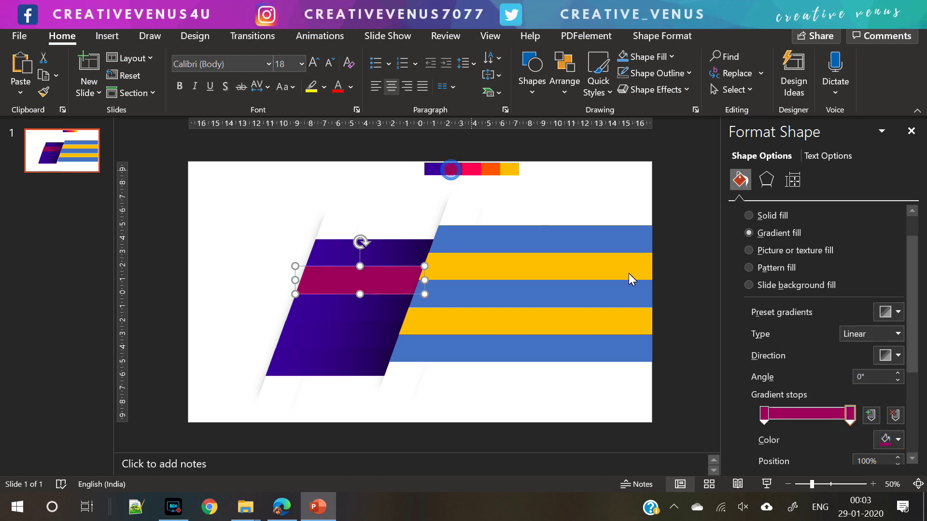
left_click(891, 440)
left_click(868, 402)
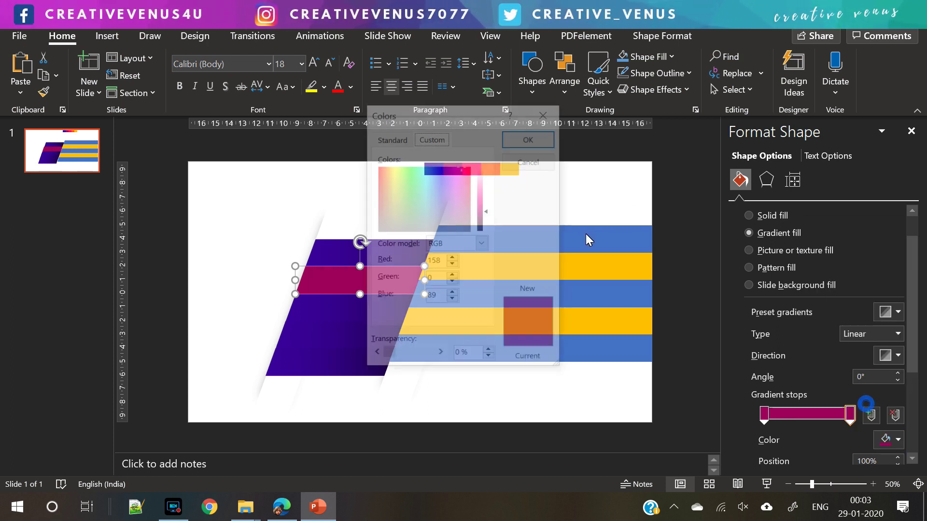
left_click_drag(488, 211, 489, 222)
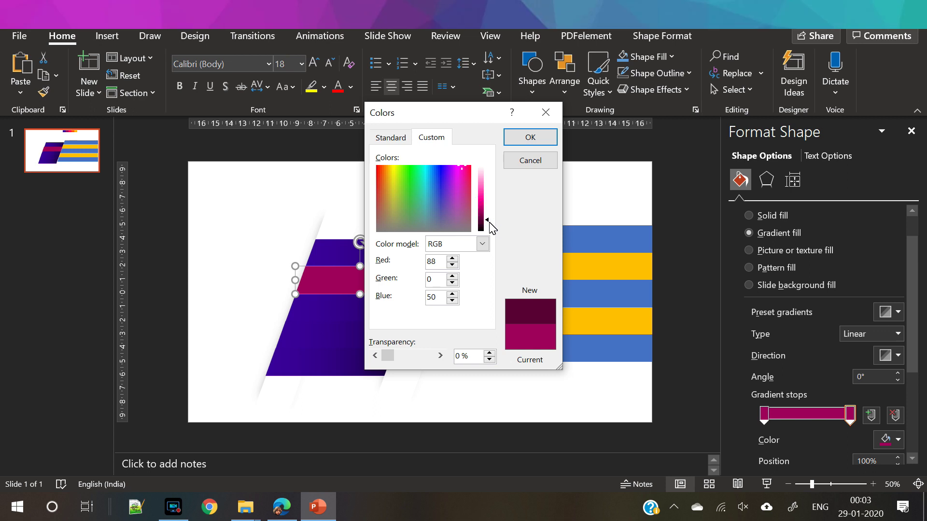
left_click(531, 137)
left_click(358, 302)
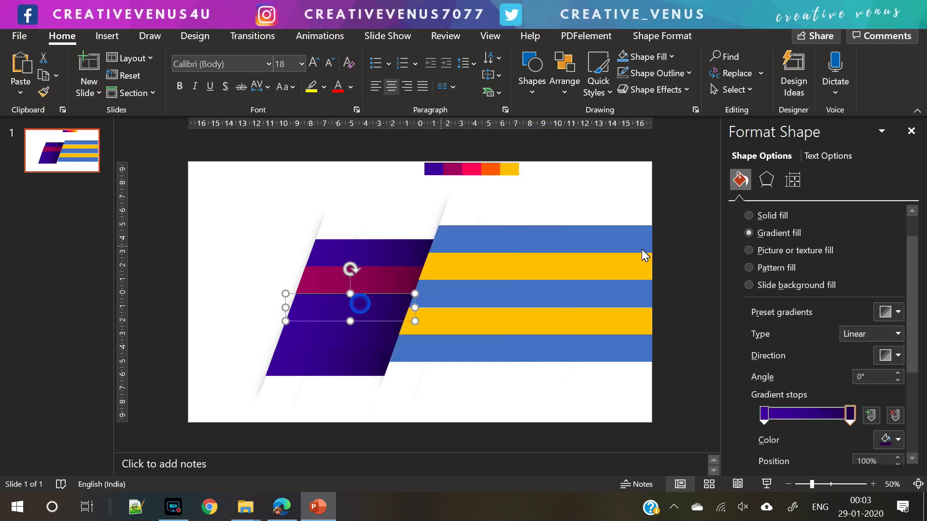
Step: Give the third stripe a gradient from the pink swatch fading to a recent dark purple
left_click(894, 446)
left_click(871, 425)
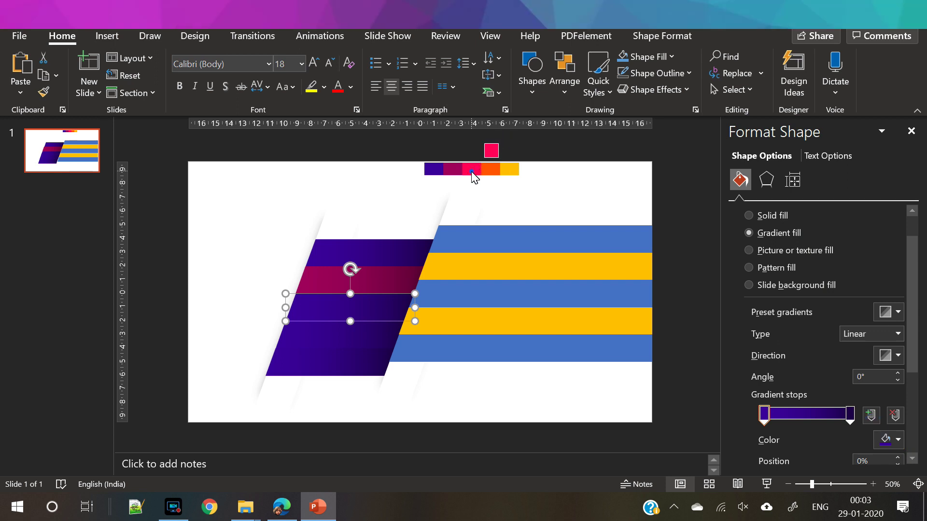
left_click(472, 170)
left_click(854, 418)
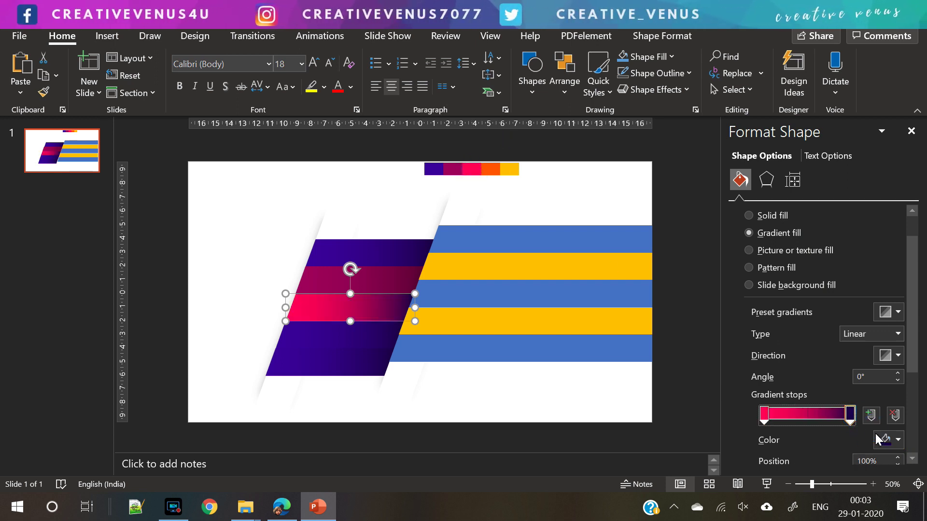
left_click(890, 440)
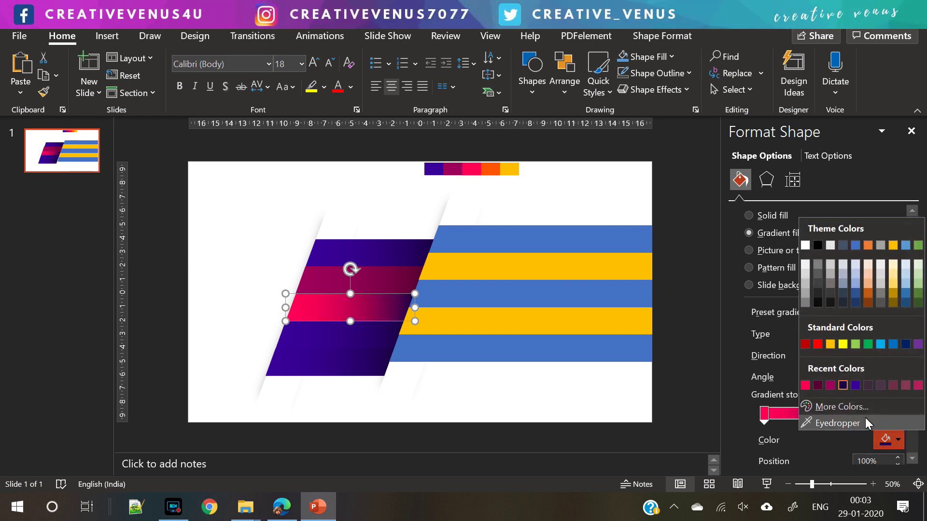
left_click(375, 274)
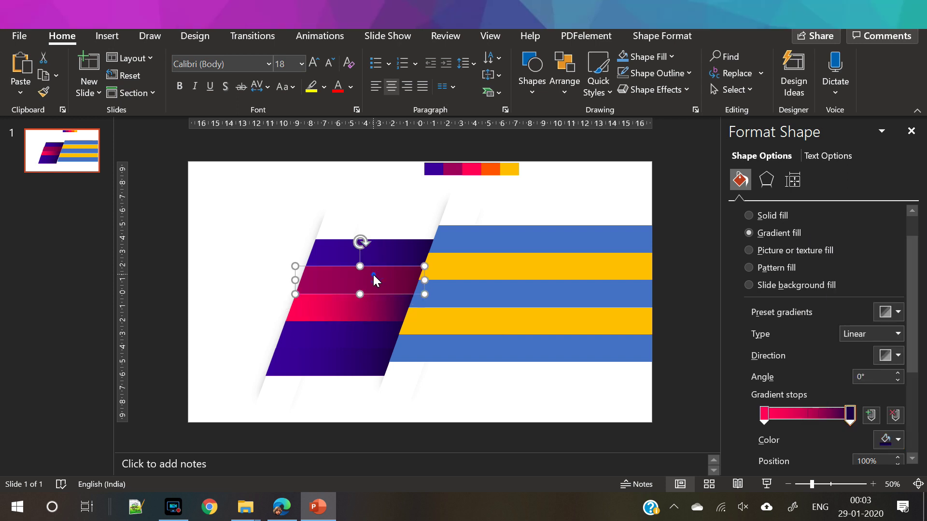
left_click(890, 439)
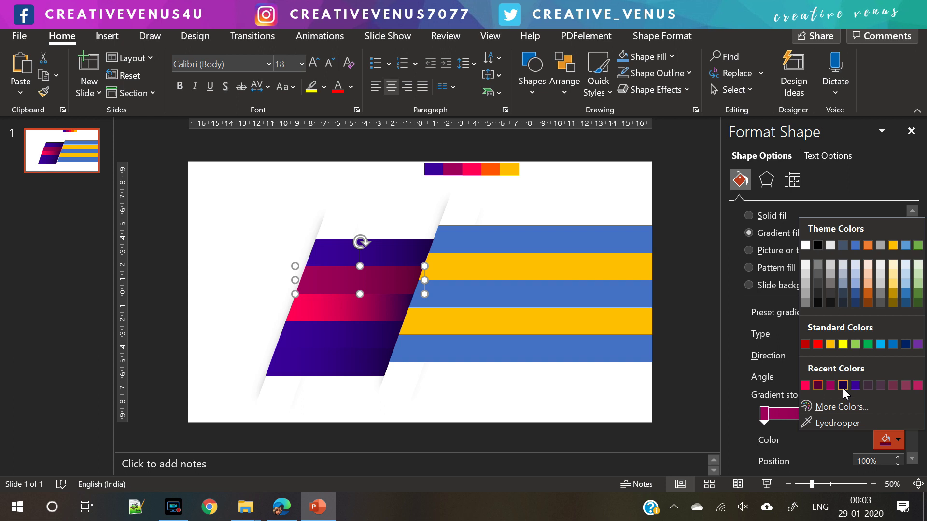
left_click(855, 386)
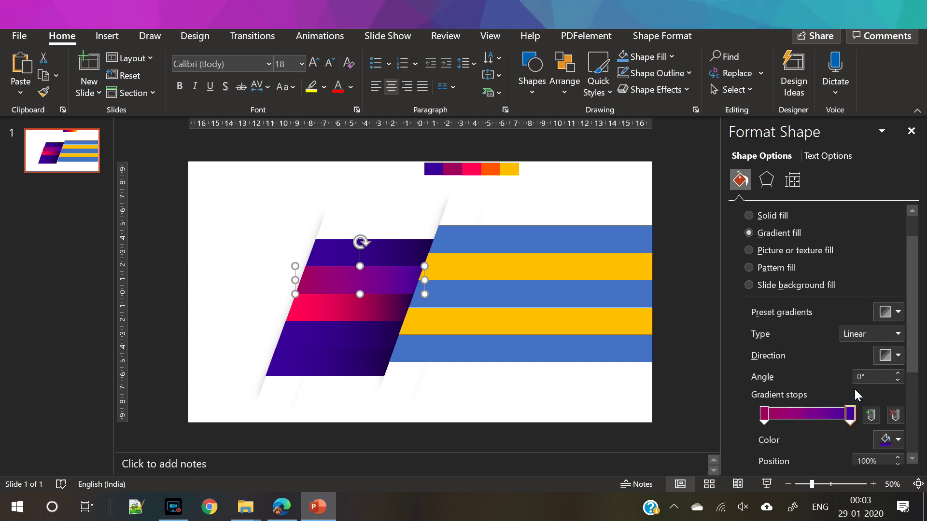
left_click(898, 442)
left_click(875, 426)
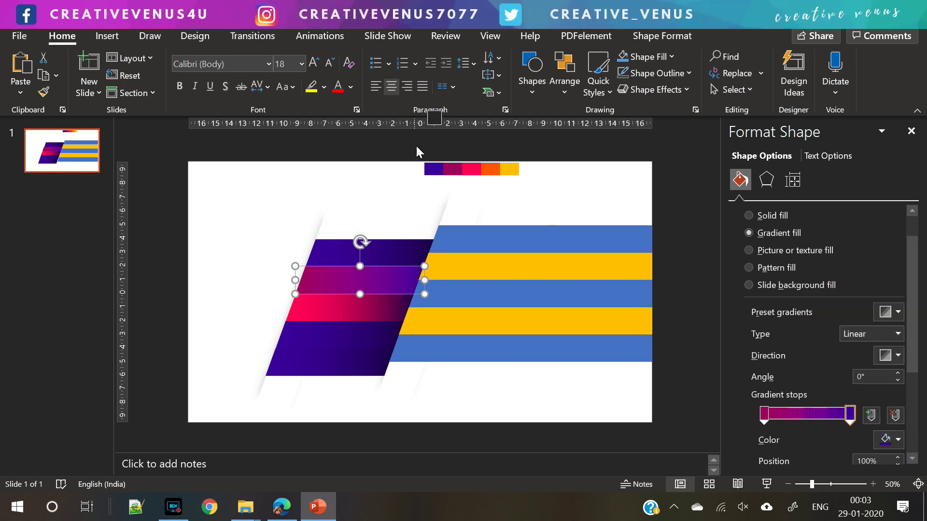
left_click(433, 170)
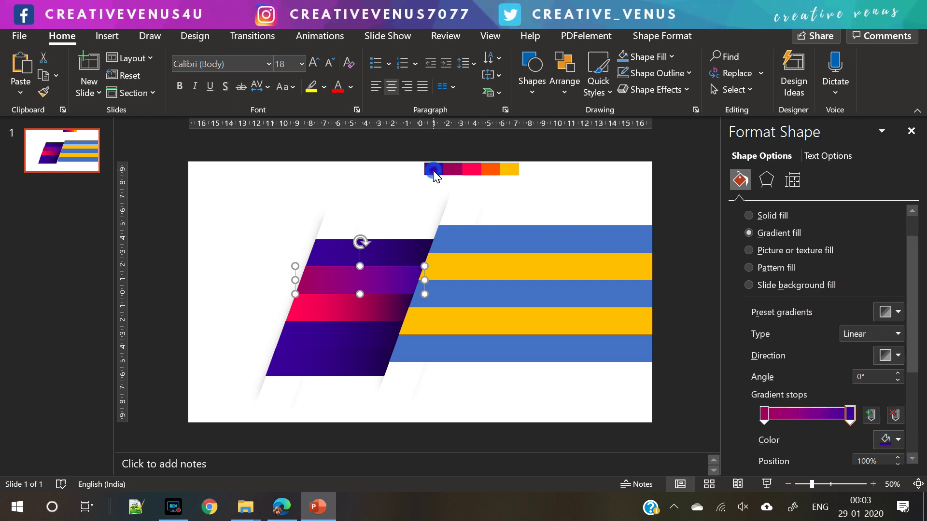
left_click(884, 441)
left_click(858, 387)
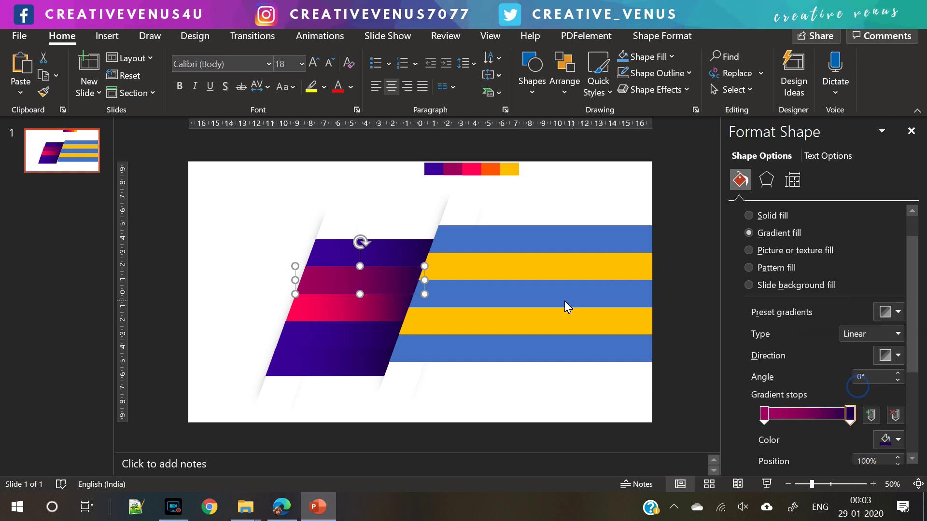
Step: Sample the orange swatch into the fourth stripe's starting gradient stop
left_click(407, 250)
left_click(379, 313)
left_click(369, 334)
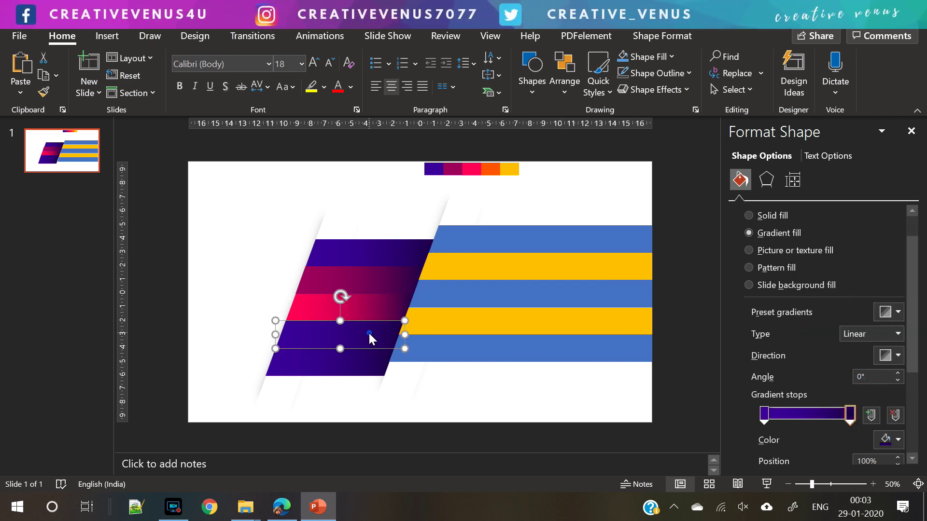
left_click(765, 419)
left_click(898, 439)
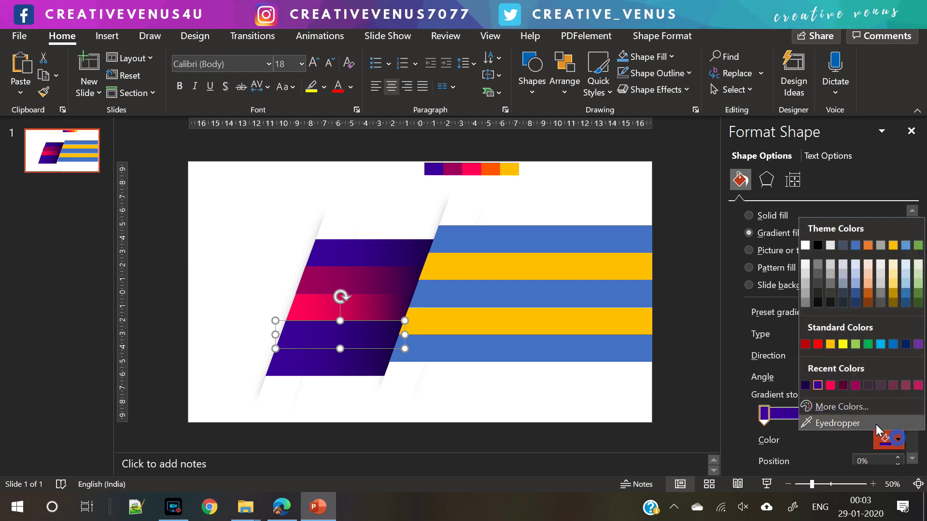
left_click(815, 381)
left_click(492, 177)
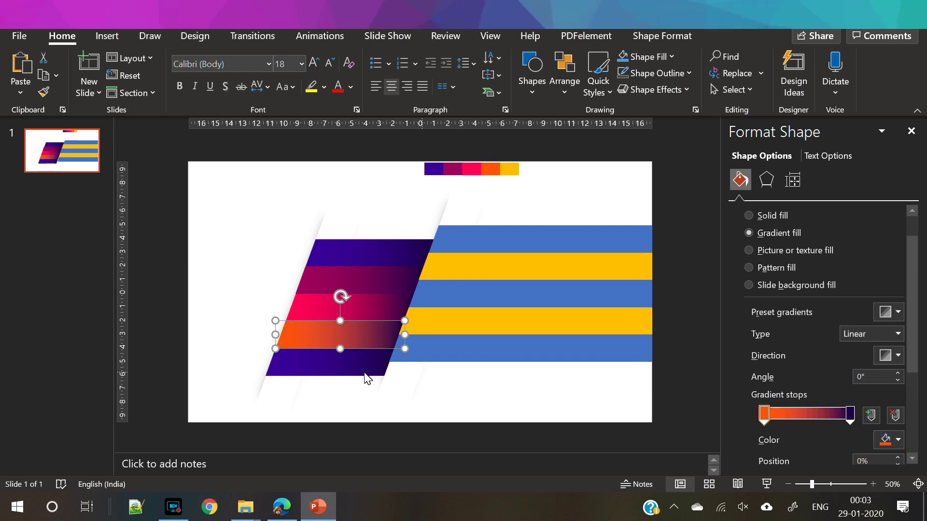
Step: Sample the yellow swatch into the bottom stripe's starting gradient stop
left_click(344, 375)
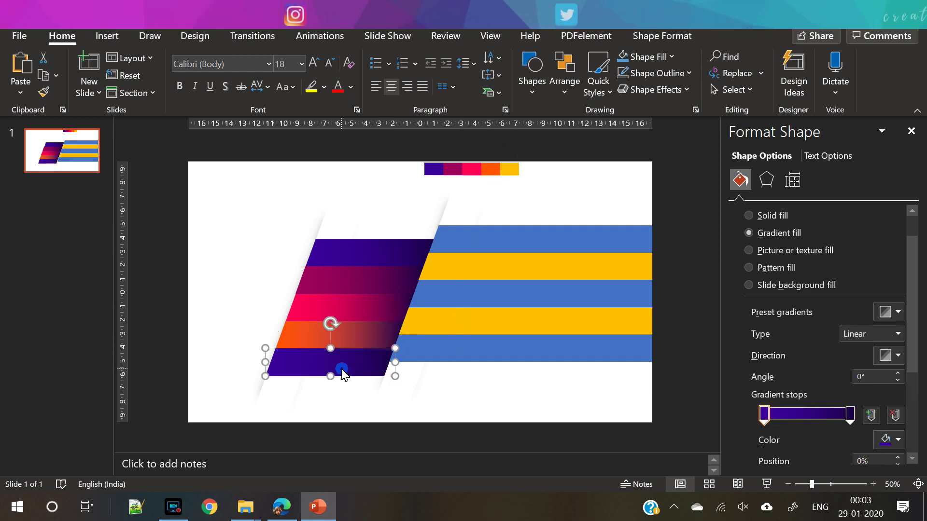
left_click(882, 441)
left_click(834, 422)
left_click(507, 172)
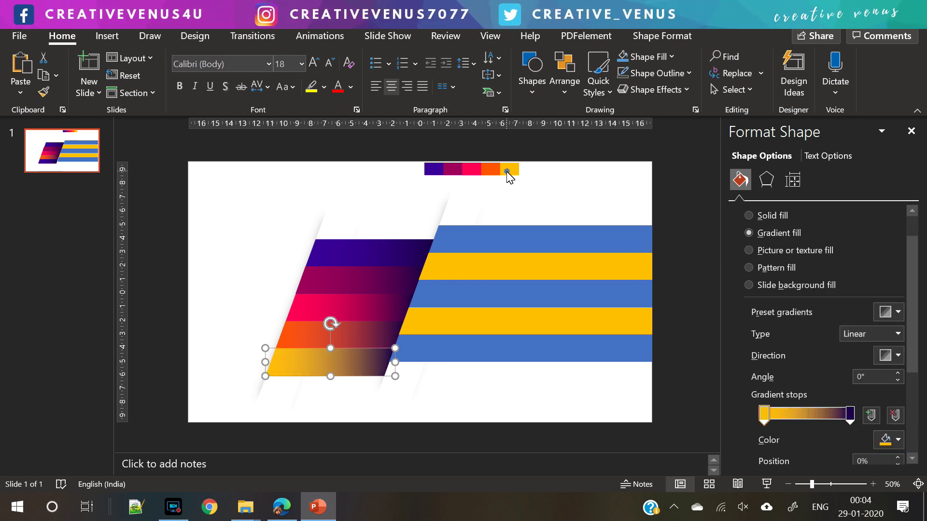
left_click(227, 280)
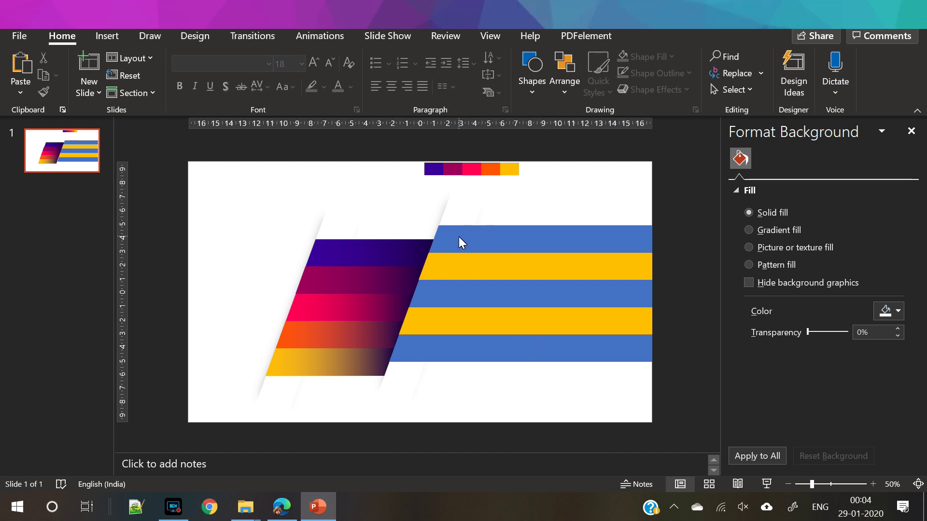
Step: Copy the purple, magenta and pink gradients from the left bands onto the top three right bars
left_click(331, 253)
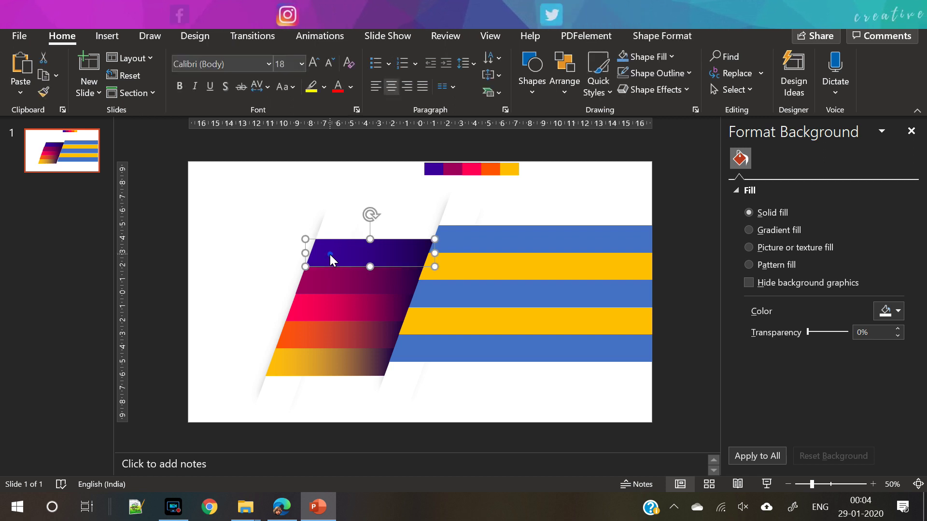
left_click(46, 98)
left_click(524, 239)
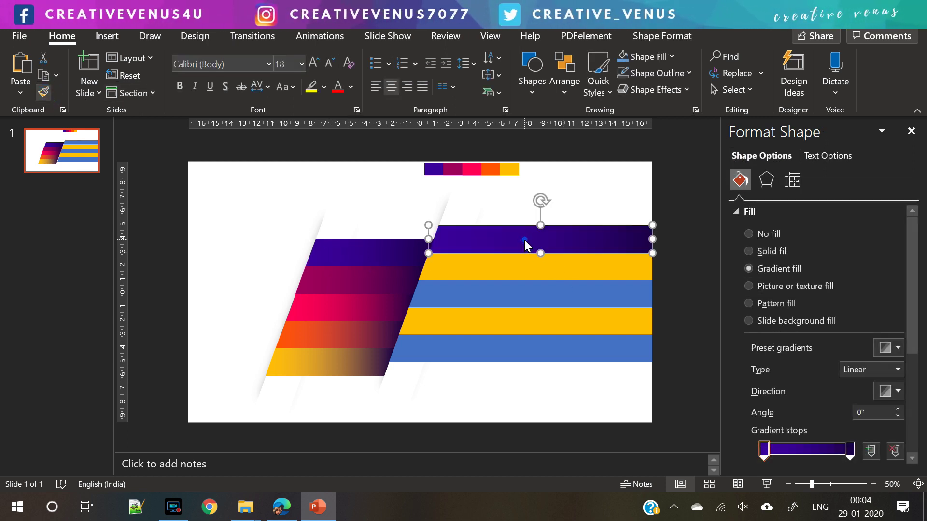
left_click(340, 276)
left_click(43, 95)
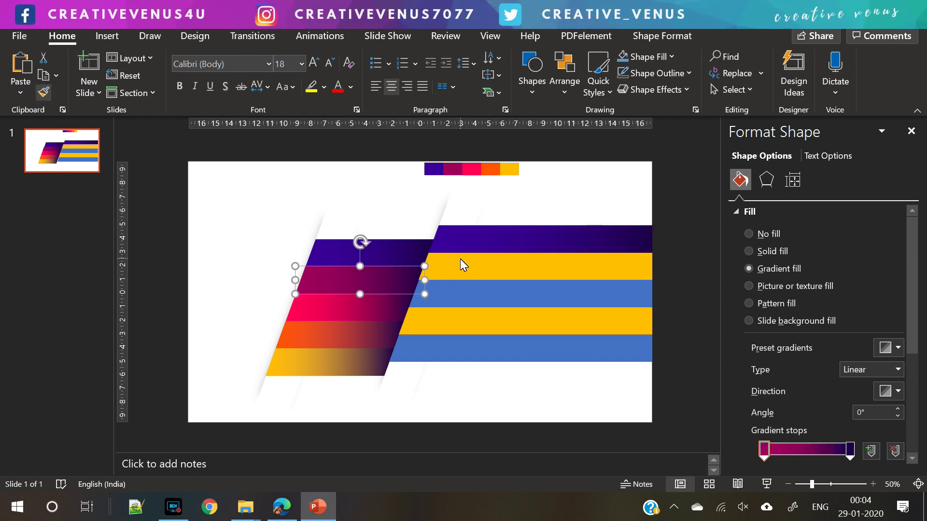
left_click(460, 259)
left_click(355, 307)
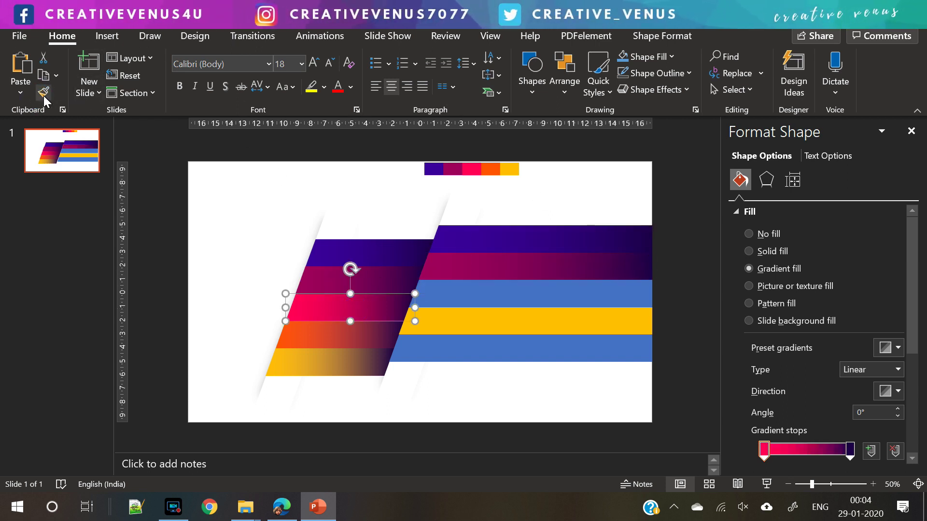
left_click(455, 294)
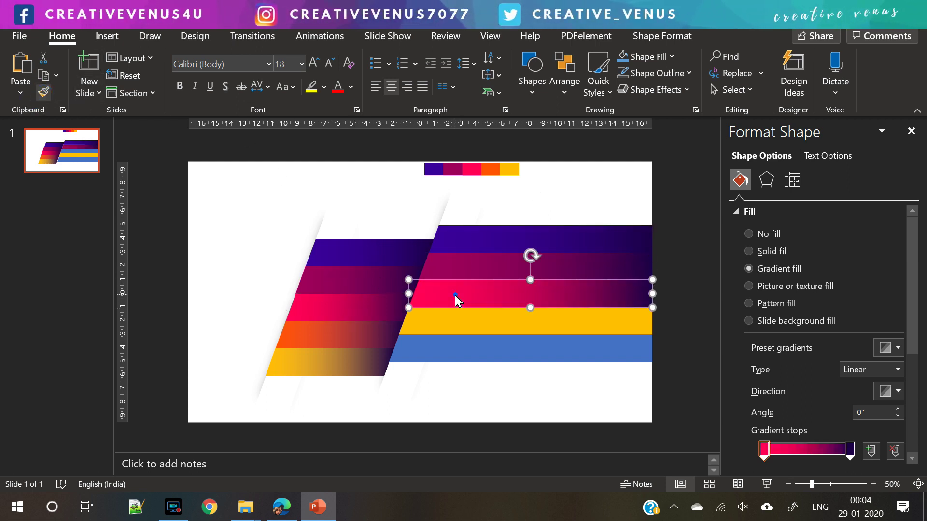
Step: Copy the orange and yellow gradients onto the fourth and bottom right bars
left_click(321, 334)
left_click(44, 91)
left_click(439, 315)
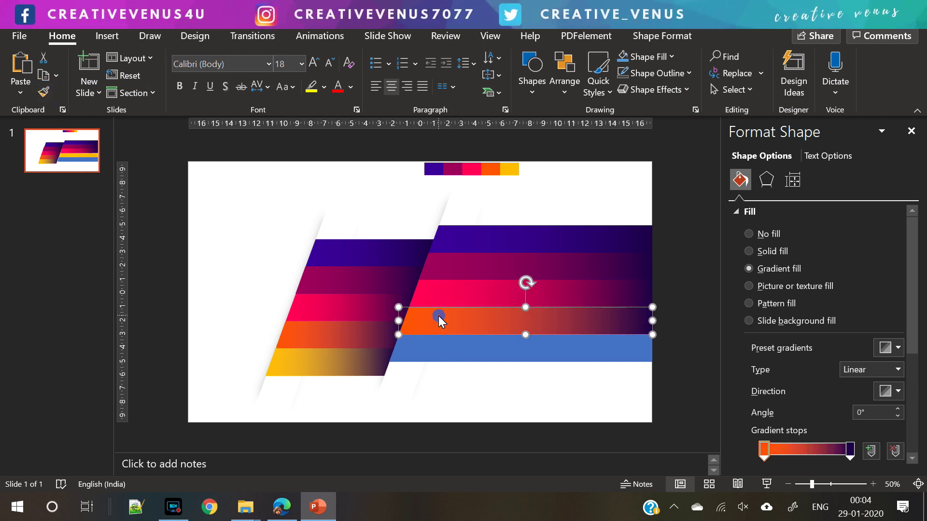
left_click(315, 370)
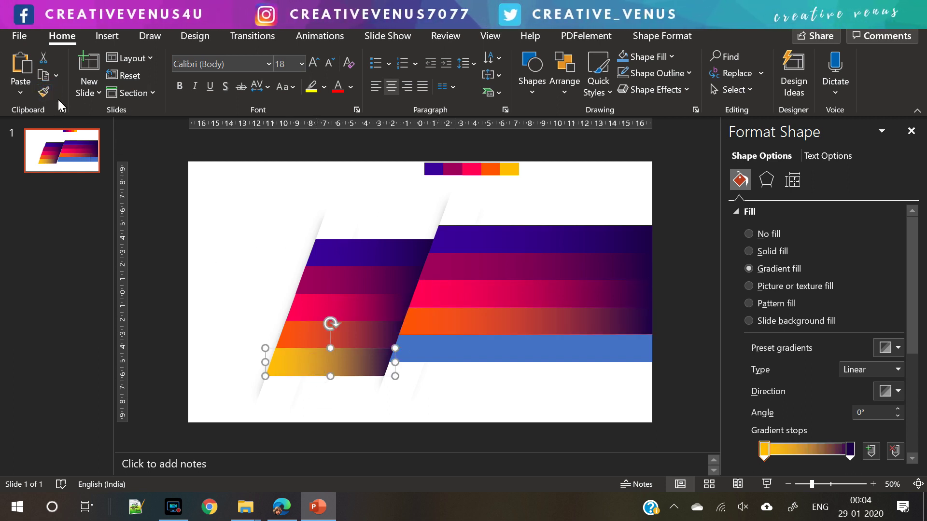
left_click(444, 345)
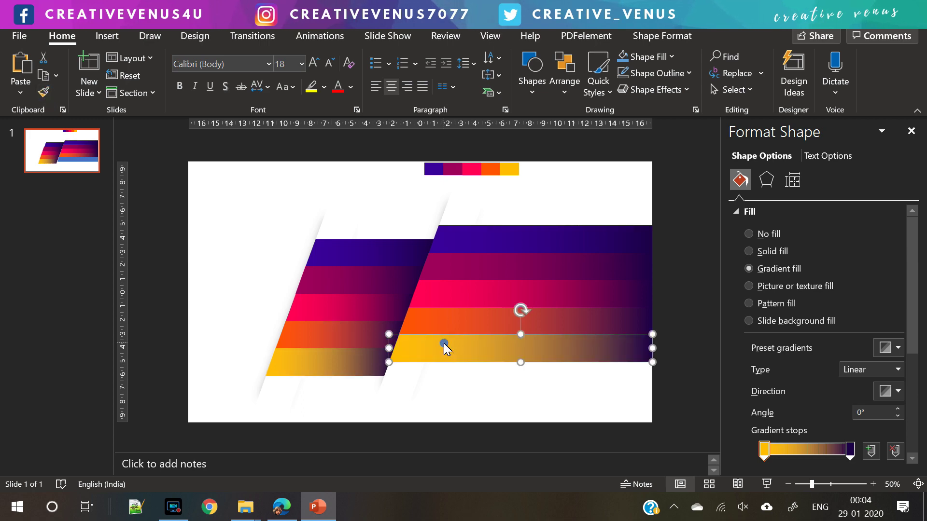
left_click(196, 172)
Step: Insert the food icons and place popcorn, cutlery and avocado beside the yellow, orange and pink bands
key("alt+F10")
left_click(107, 40)
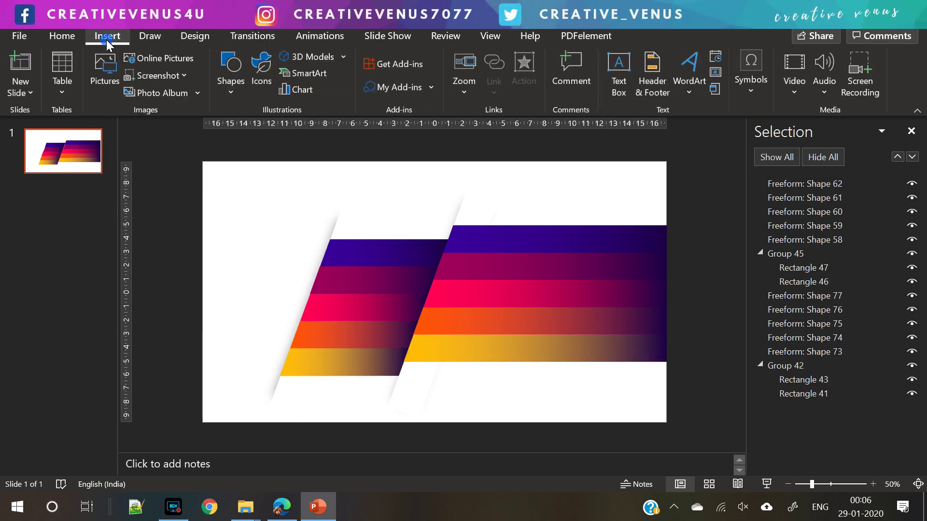
left_click(261, 72)
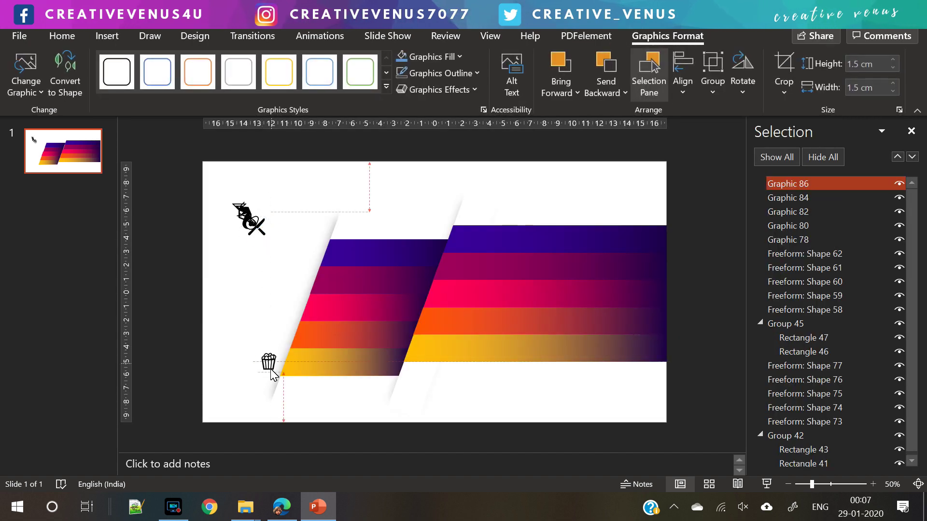
left_click_drag(273, 374, 268, 367)
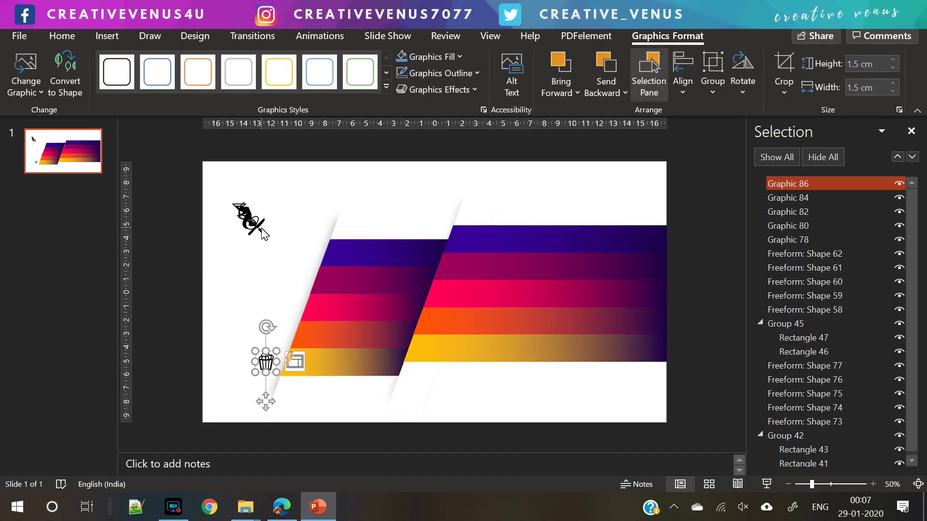
left_click_drag(260, 226, 280, 338)
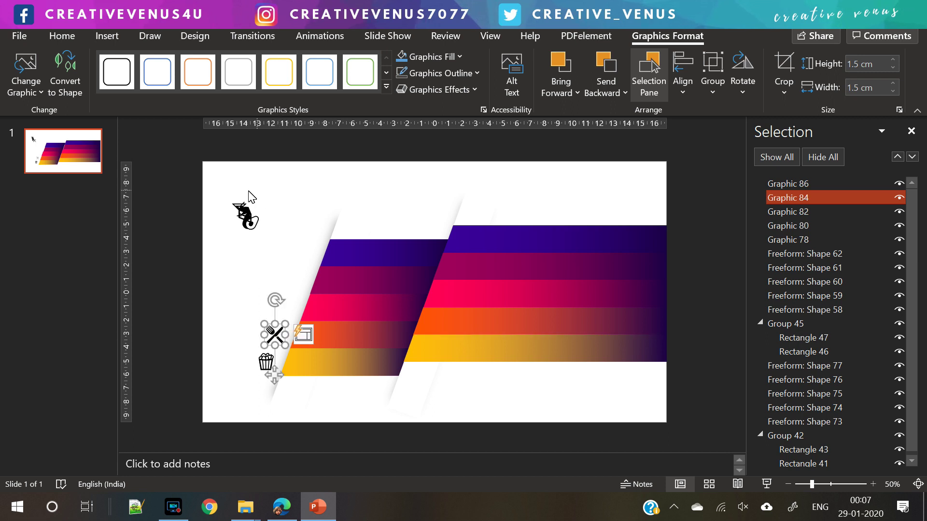
left_click_drag(253, 224, 290, 310)
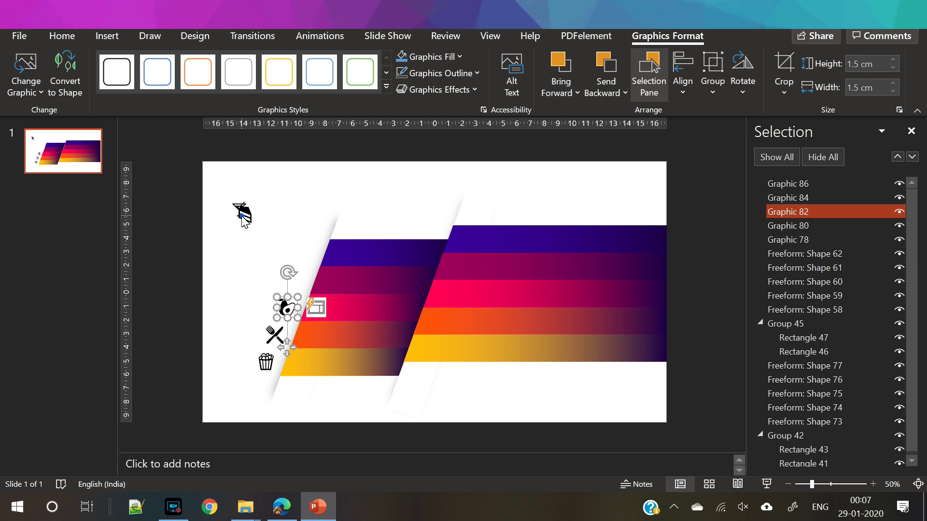
Step: Place the cake and cocktail icons beside the magenta and purple bands, then close the Selection Pane
left_click_drag(242, 213, 275, 211)
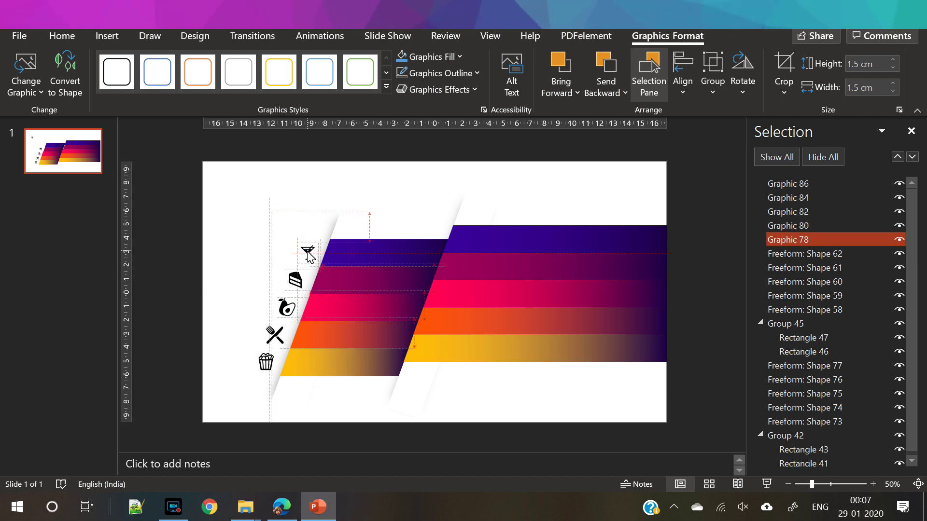
left_click_drag(309, 256, 310, 256)
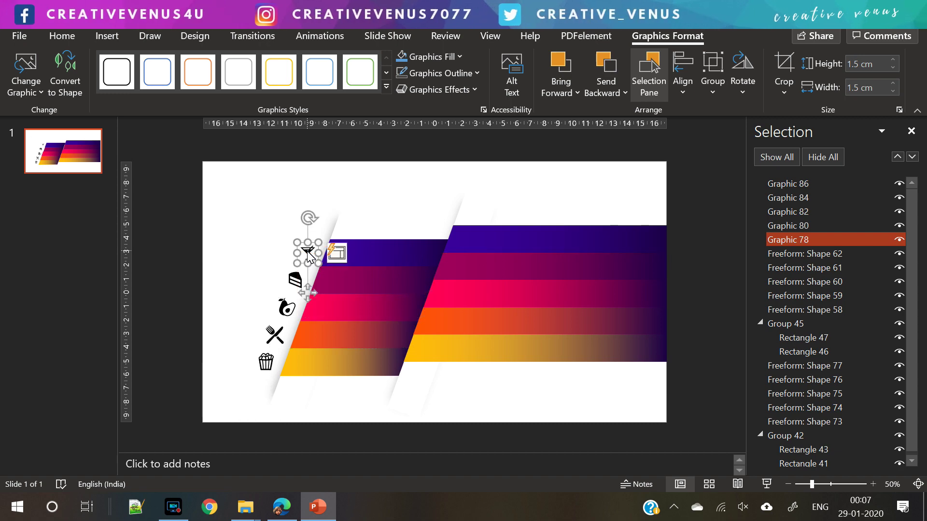
left_click(259, 278)
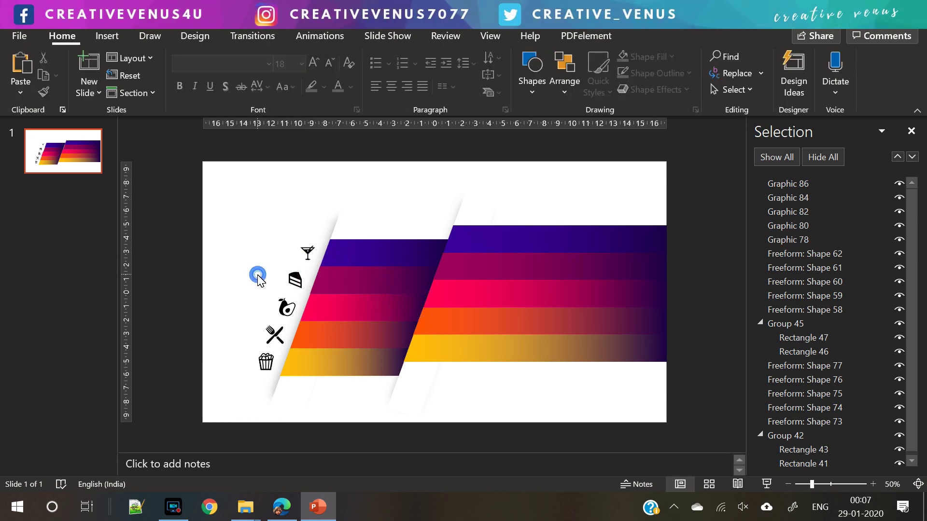
left_click(266, 362)
left_click(912, 135)
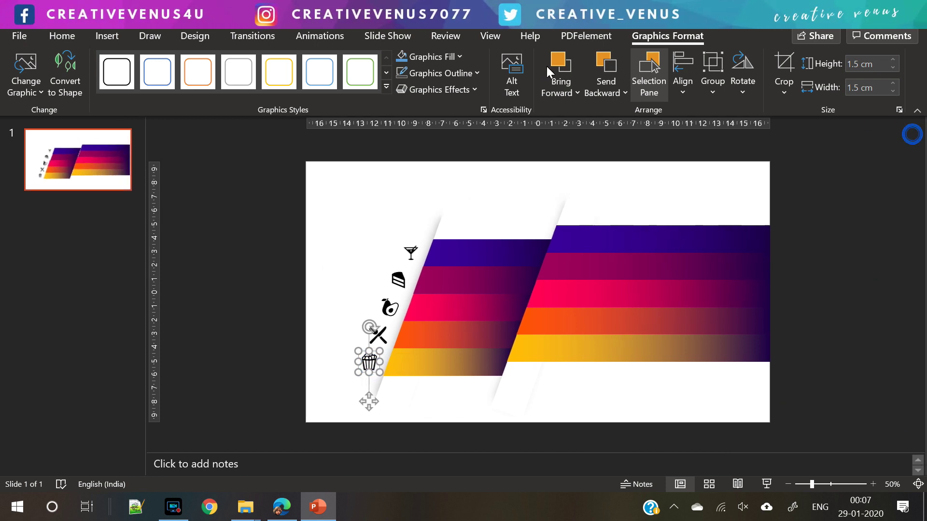
left_click(448, 56)
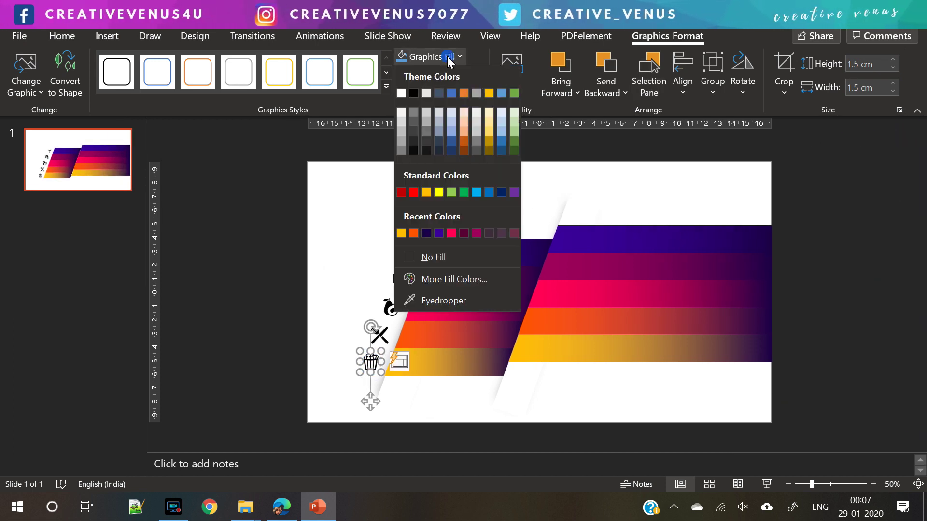
Step: Eyedrop the yellow bar's colour onto the popcorn icon and the orange bar's onto the cutlery icon
left_click(445, 300)
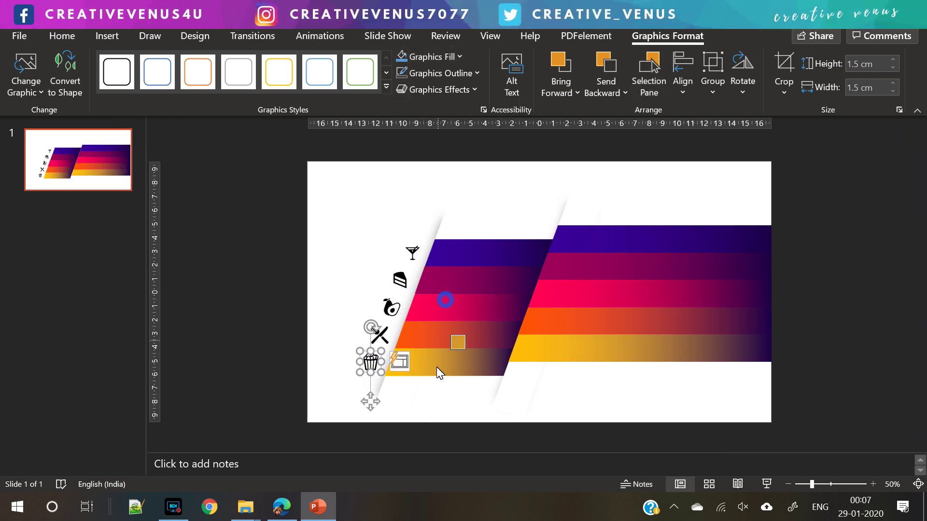
left_click(524, 348)
left_click(380, 335)
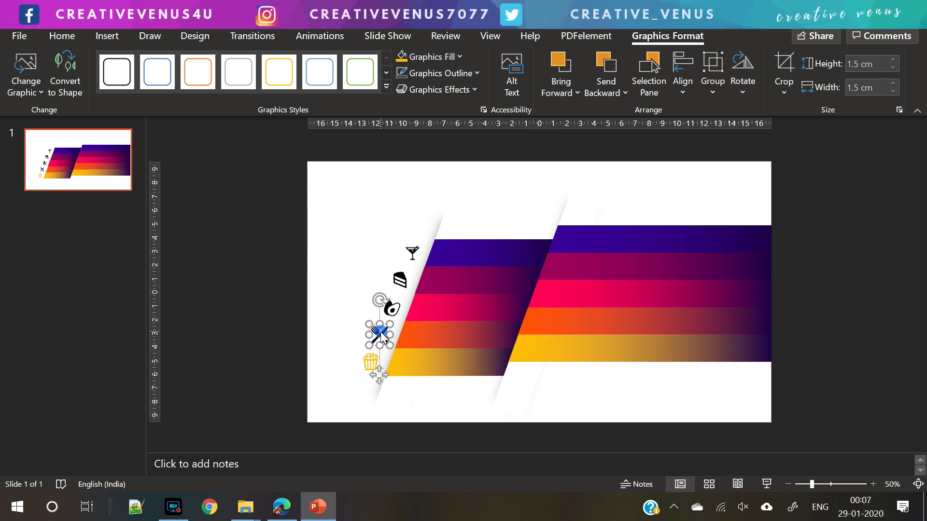
left_click(427, 57)
left_click(457, 300)
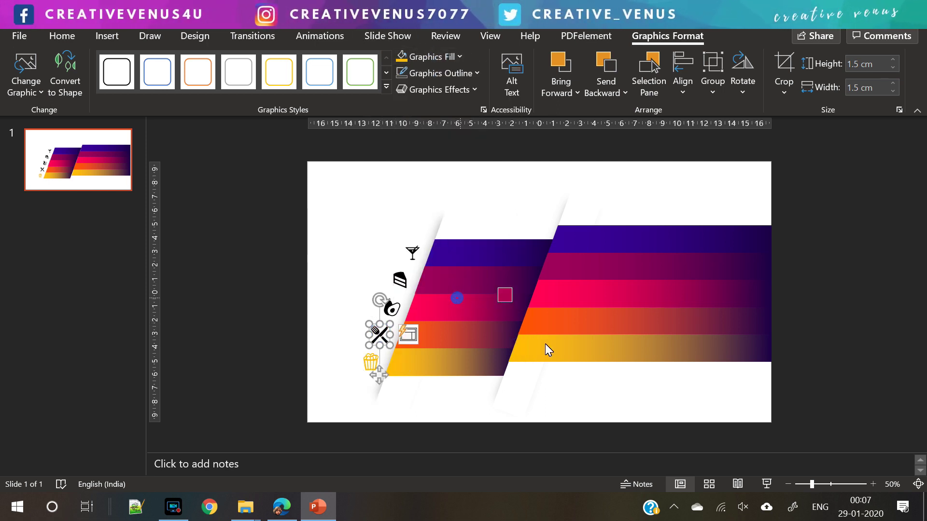
left_click(531, 321)
Step: Recolour the avocado icon pink and the cake icon magenta from their bars
left_click(392, 309)
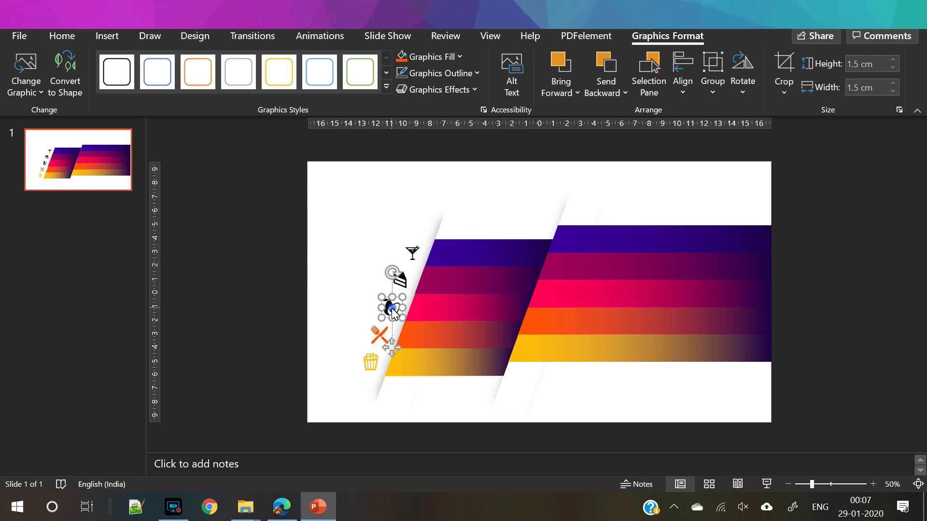
left_click(430, 55)
left_click(454, 300)
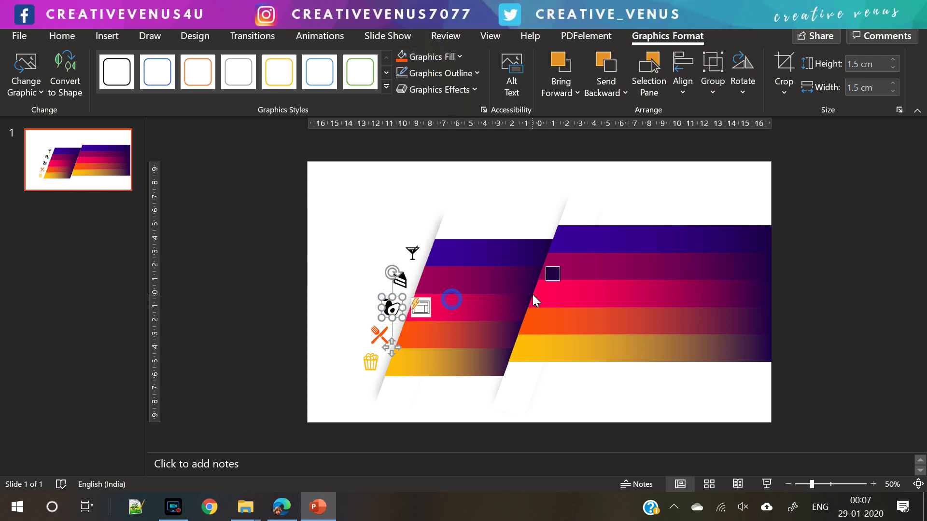
left_click(539, 295)
left_click(402, 285)
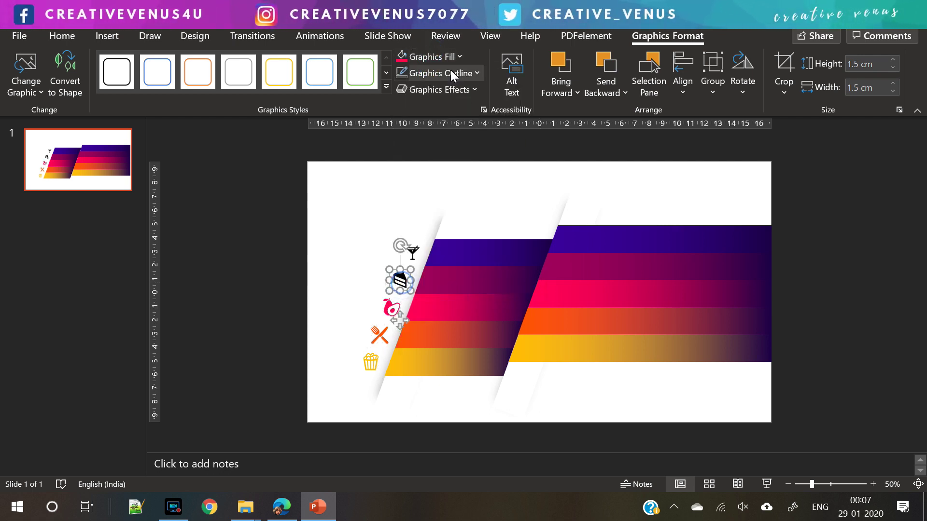
left_click(431, 57)
left_click(454, 299)
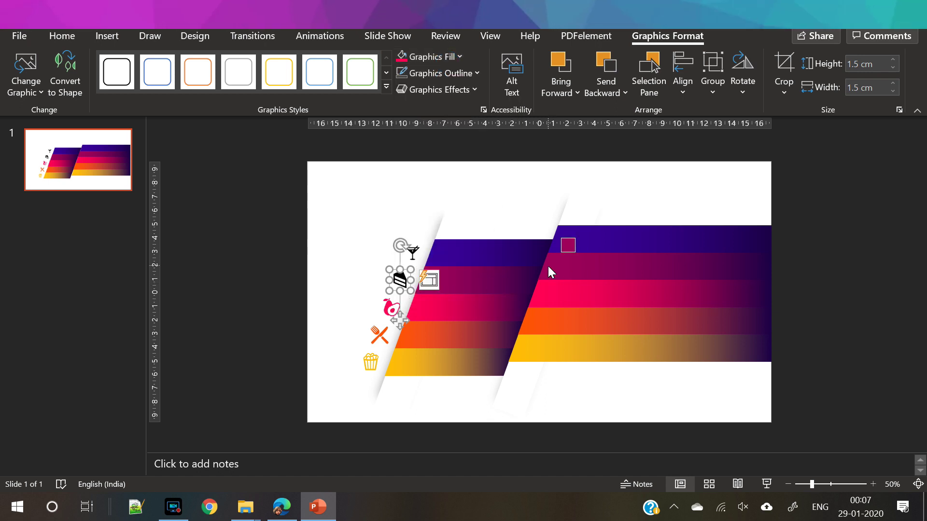
left_click(549, 272)
Step: Recolour the cocktail icon with the purple bar's colour
left_click(412, 252)
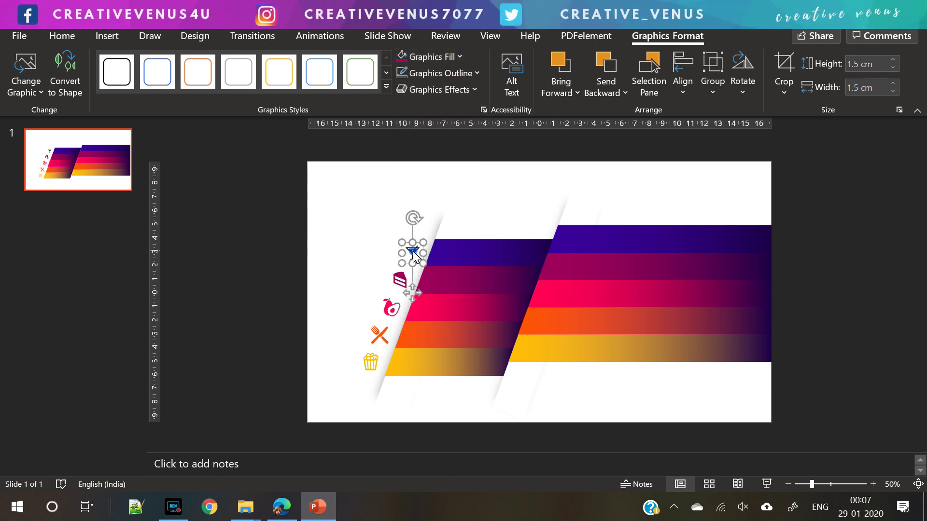
left_click(438, 56)
left_click(451, 302)
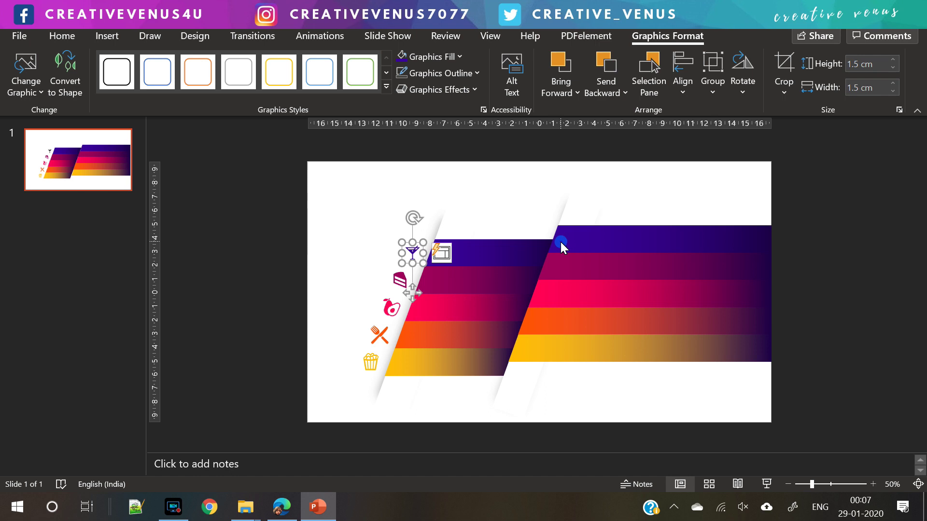
left_click(560, 240)
left_click(348, 214)
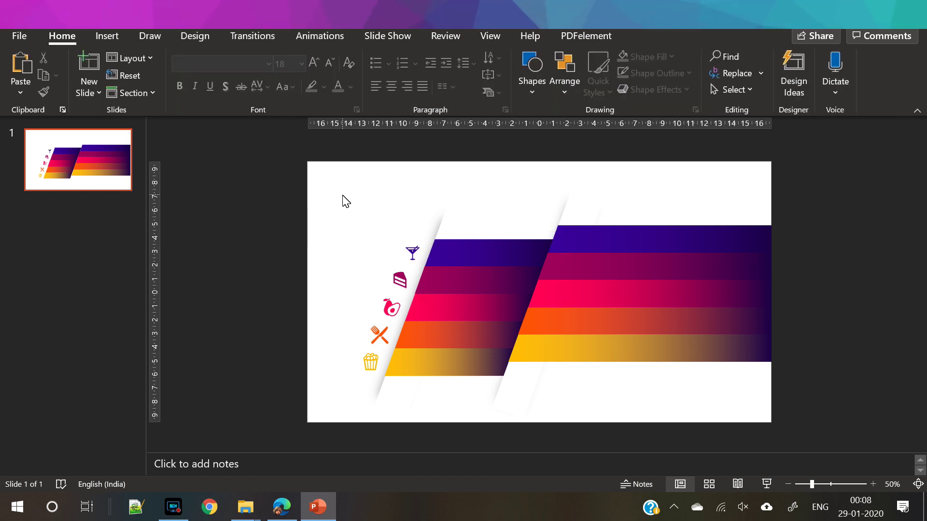
Step: Add a bold white Montserrat "01" text box on the top purple band
left_click(107, 35)
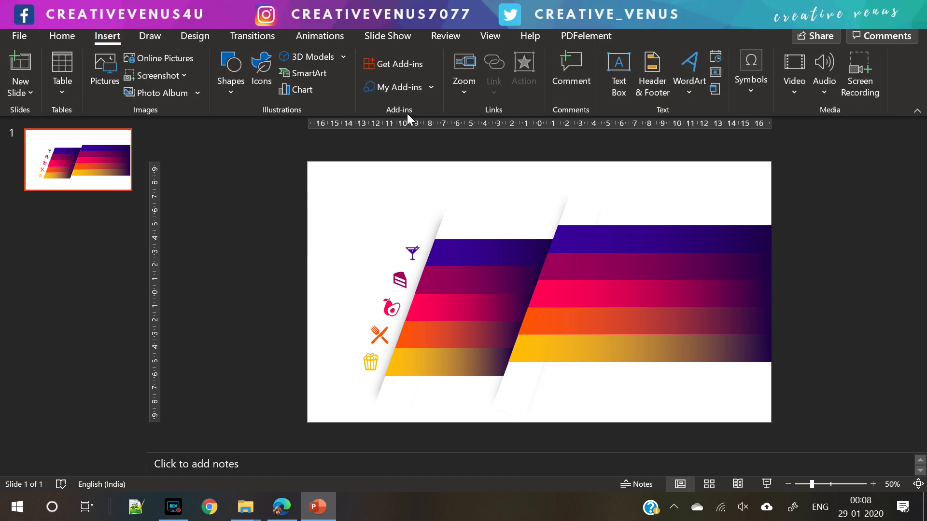
left_click(621, 85)
left_click_drag(439, 242, 471, 259)
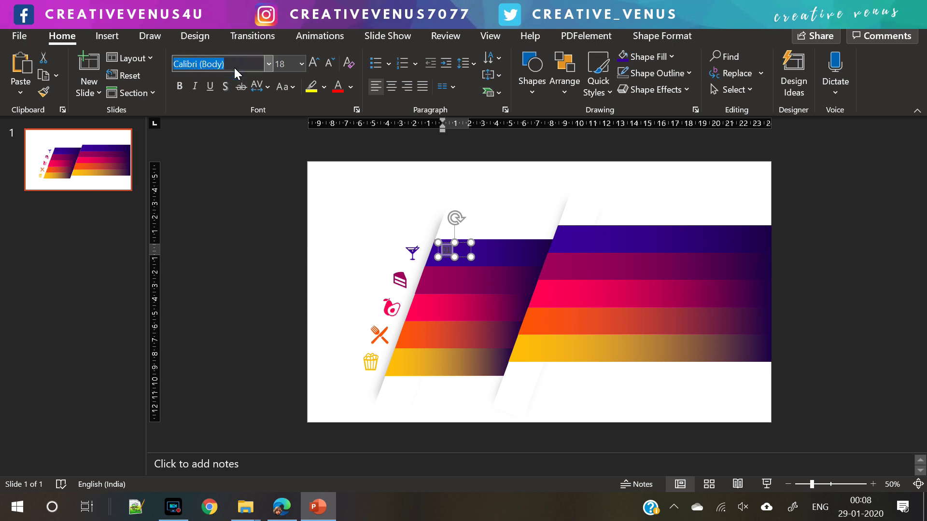
type("Montserrat")
key("Return")
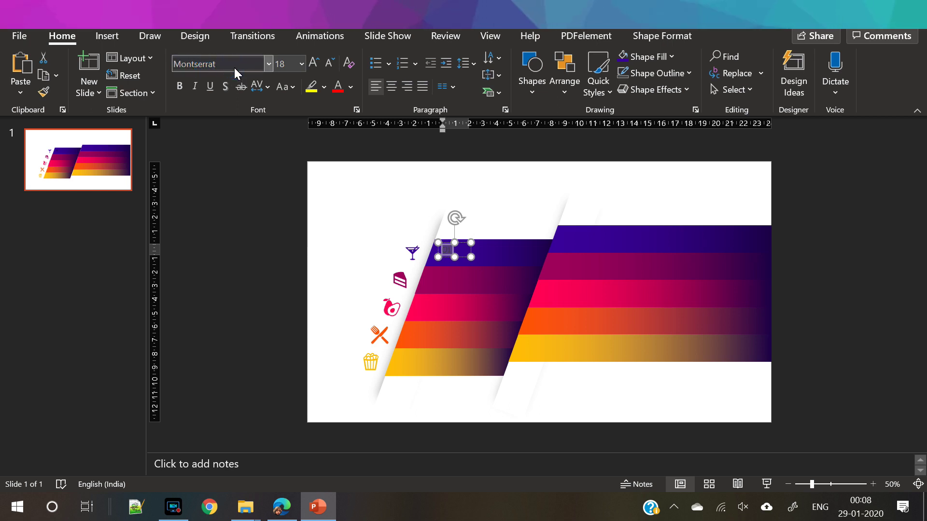
key("ctrl+b")
left_click(352, 89)
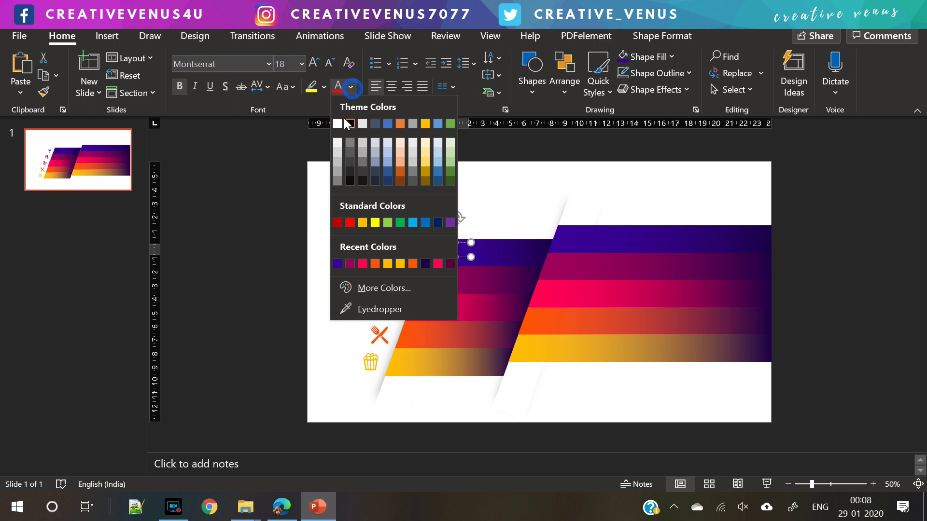
left_click(338, 125)
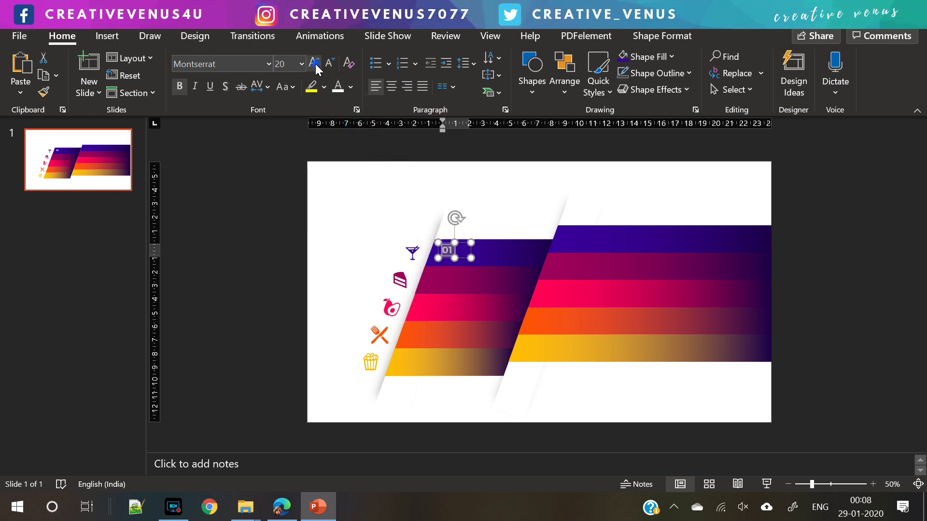
left_click_drag(471, 260, 466, 261)
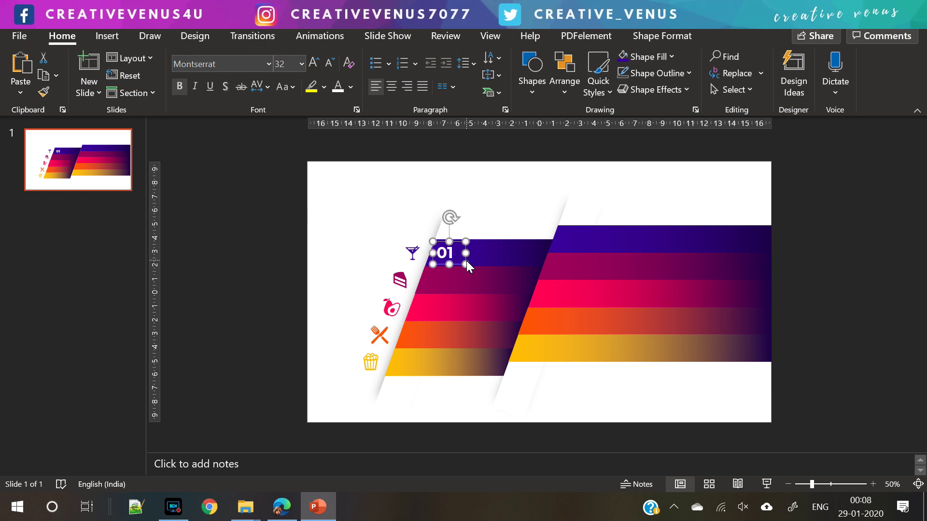
Step: Duplicate the 01 text box and place the copy to its right
key("ctrl+c")
key("ctrl+v")
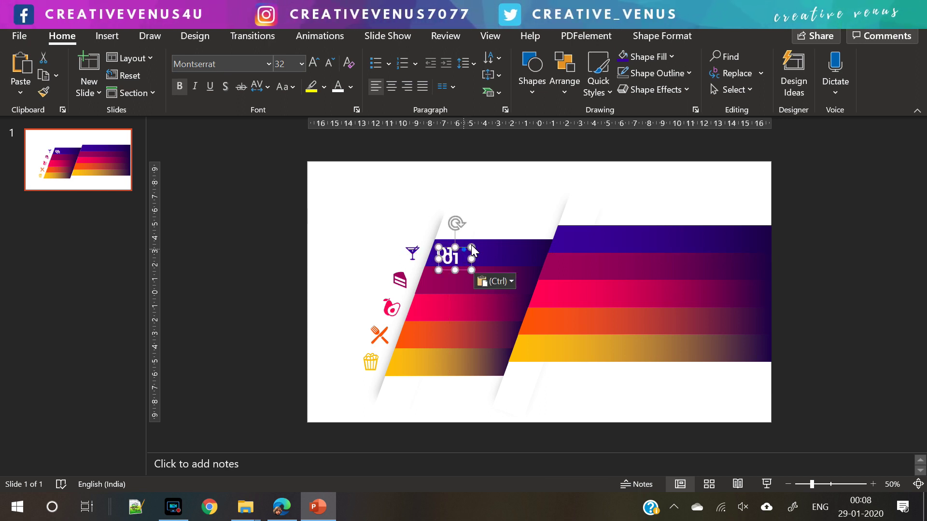
left_click_drag(465, 251, 488, 251)
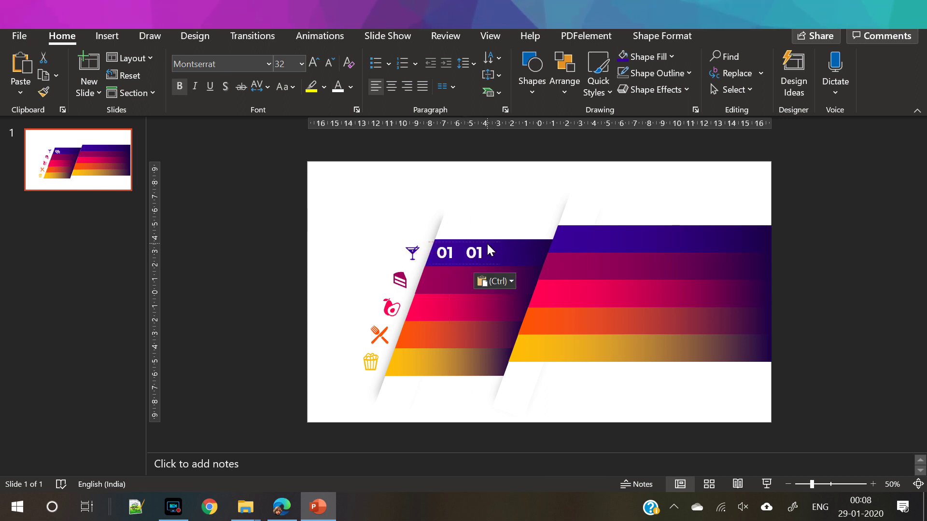
Step: Turn the copy into an 18 pt "Heading" label aligned beside the 01, then select both
left_click(477, 254)
type("h")
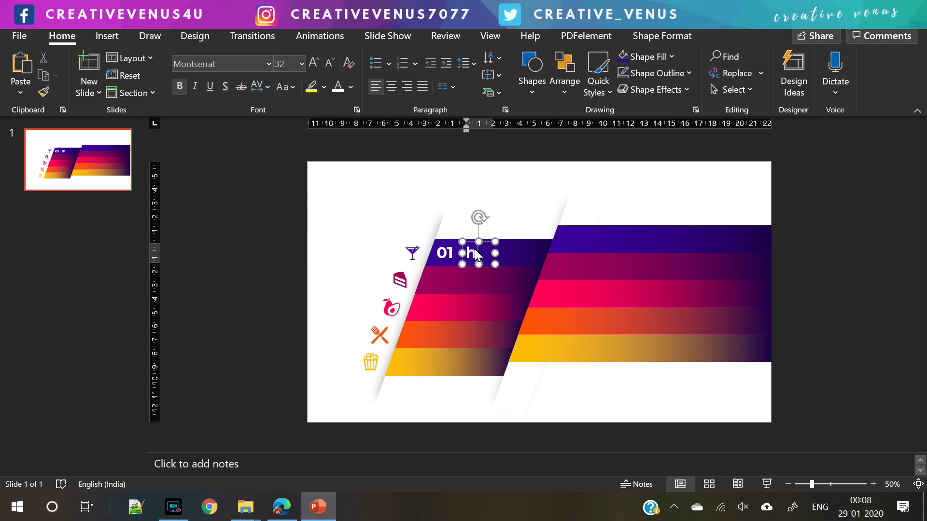
type("eading")
key("ctrl+a")
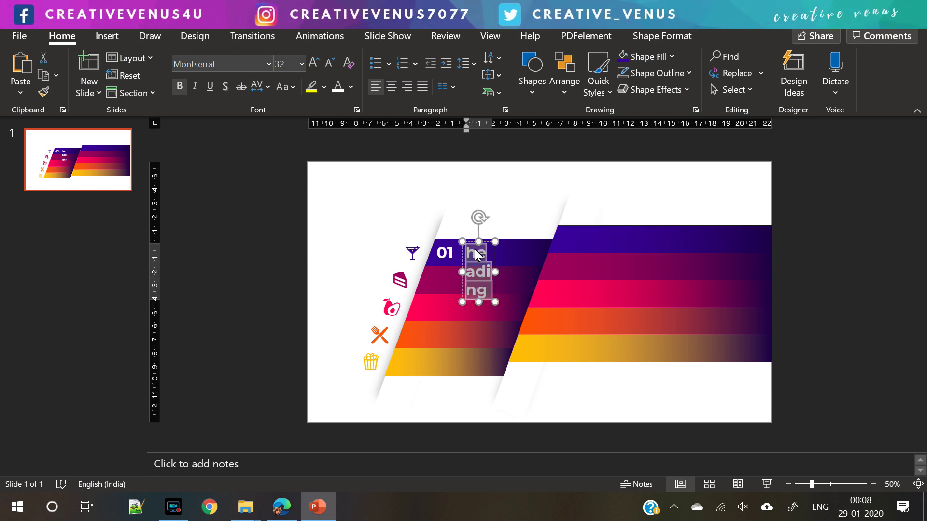
left_click(329, 64)
left_click(329, 64)
left_click(329, 63)
left_click(328, 64)
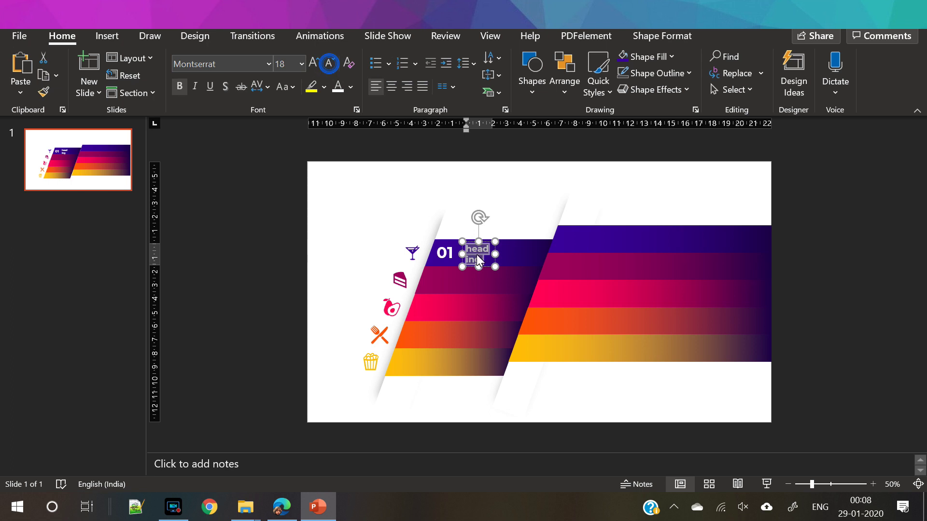
mouse_move(497, 254)
left_mouse_down()
mouse_move(526, 257)
mouse_move(505, 260)
left_mouse_up()
left_click(283, 86)
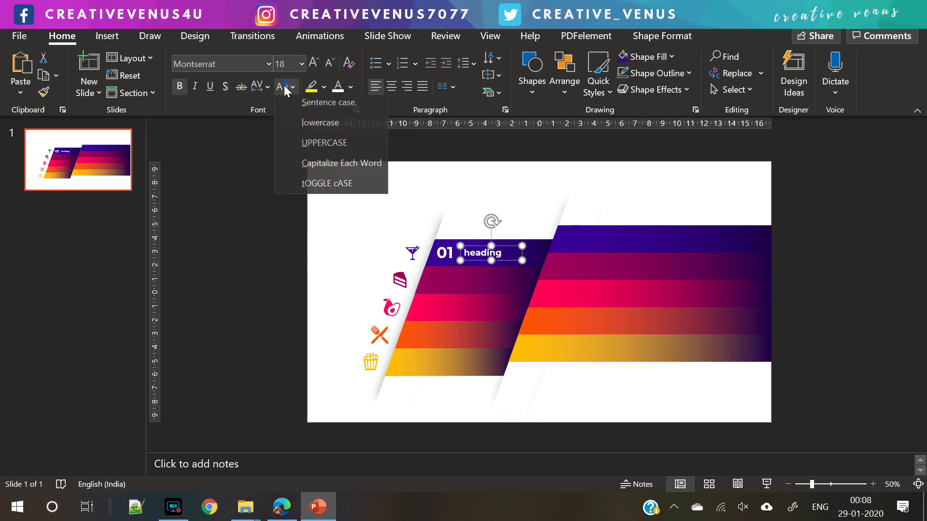
left_click(309, 166)
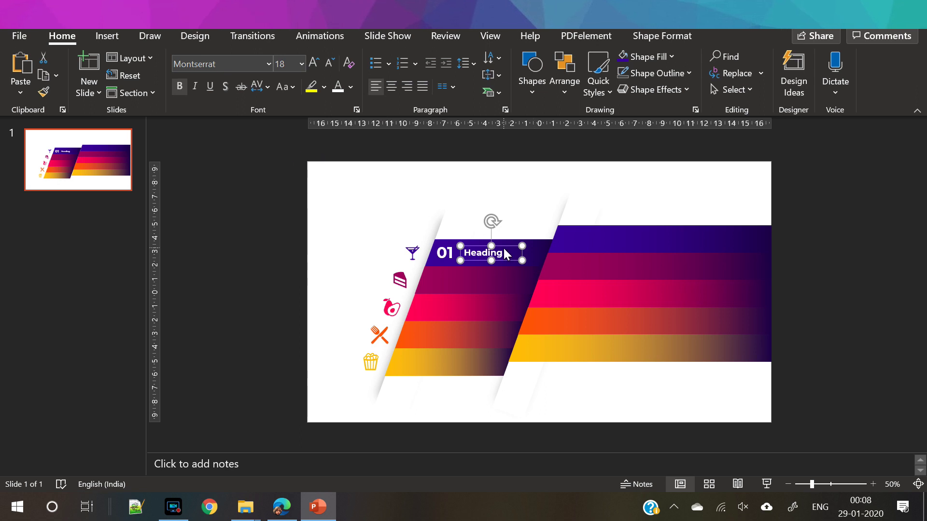
left_click_drag(506, 253, 506, 252)
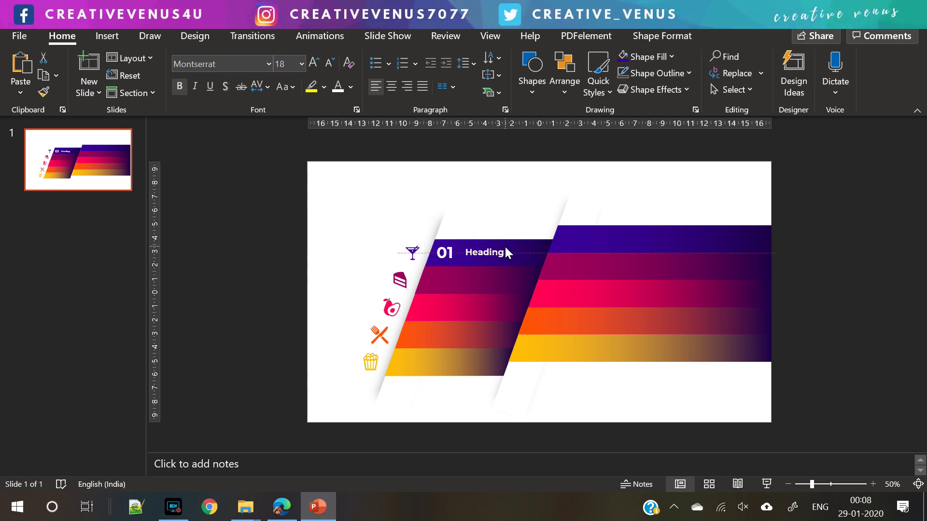
left_click_drag(505, 249, 505, 249)
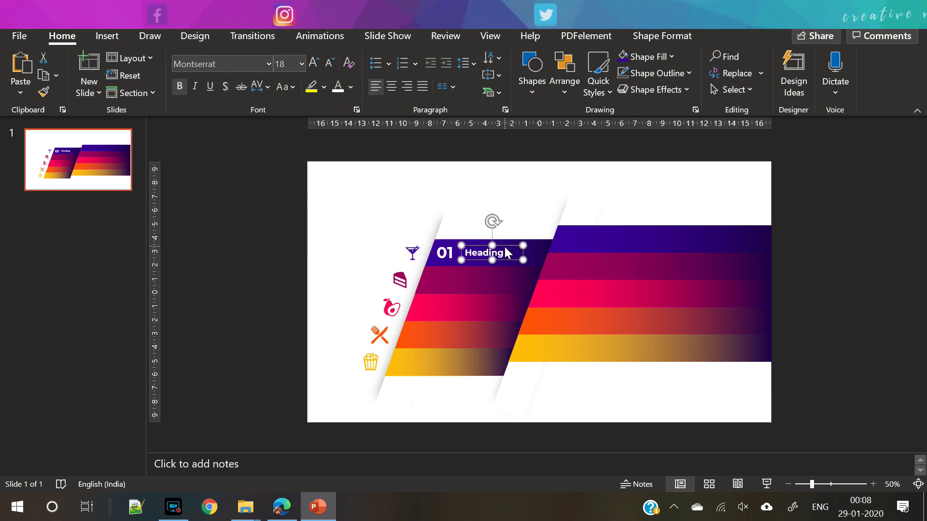
left_click(445, 256, "shift")
Step: Group 01 and Heading, then paste copies of the group onto the lower bands
key("ctrl+g")
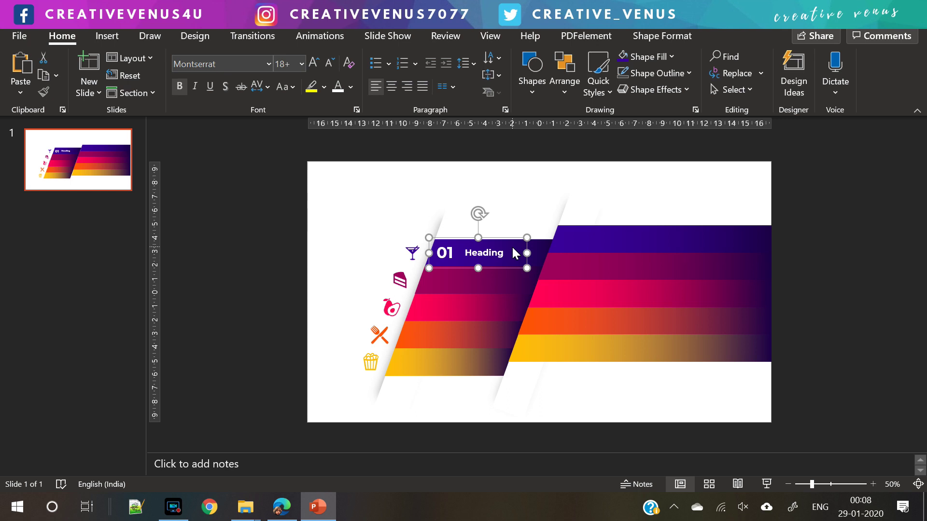
key("ctrl+v")
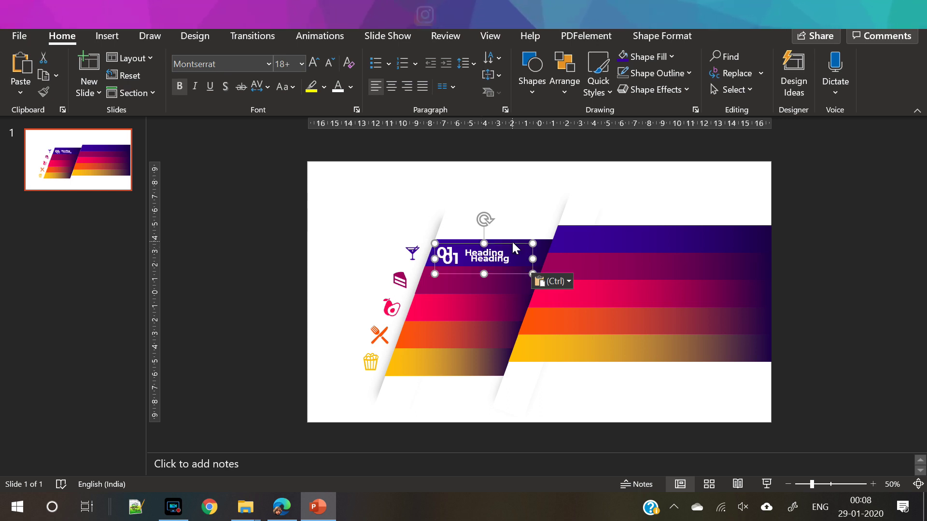
left_click_drag(510, 244, 496, 266)
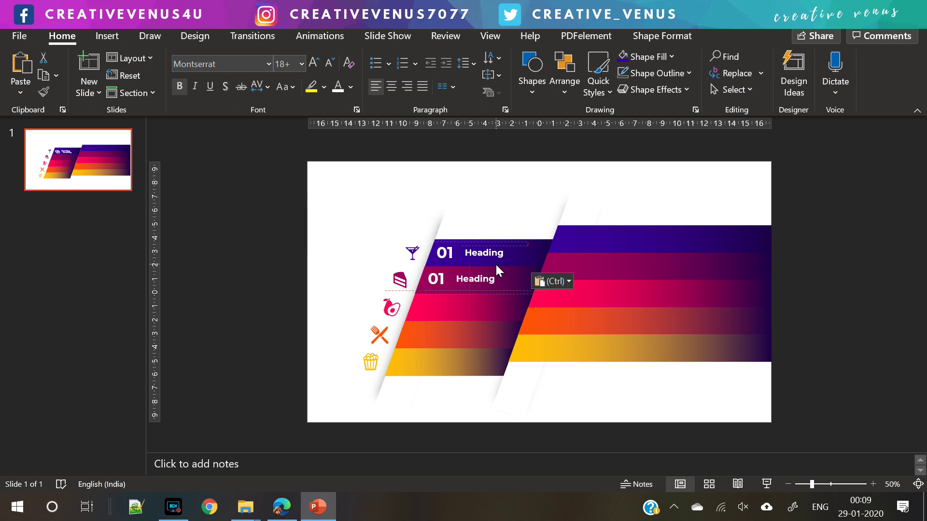
left_click_drag(496, 265, 497, 266)
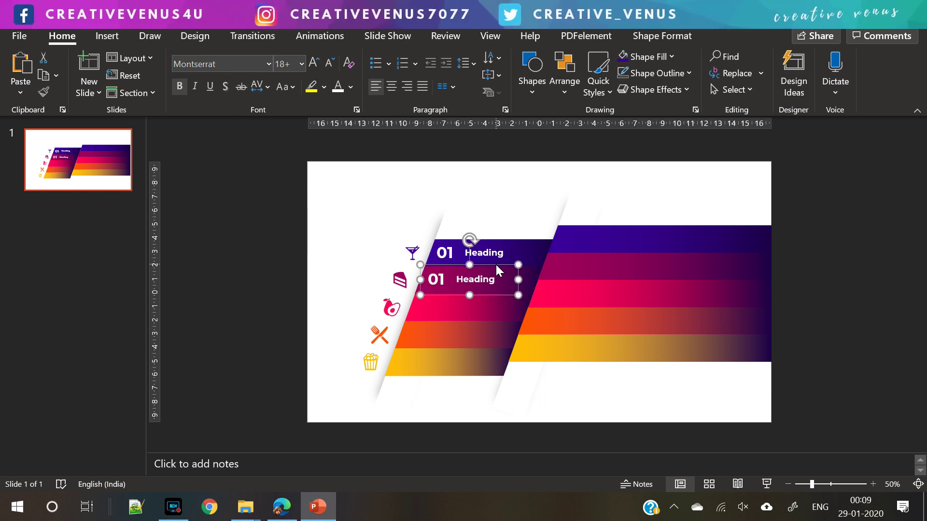
key("ctrl+v")
left_click_drag(494, 271, 451, 347)
key("ctrl+v")
key("ctrl+v")
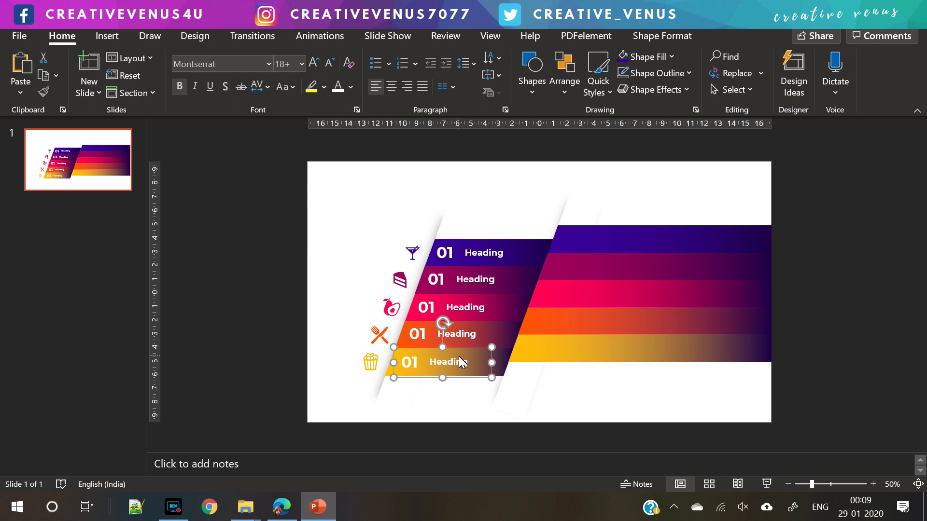
Step: Select all five labels and distribute them vertically so they are evenly spaced
left_click(457, 332, "shift")
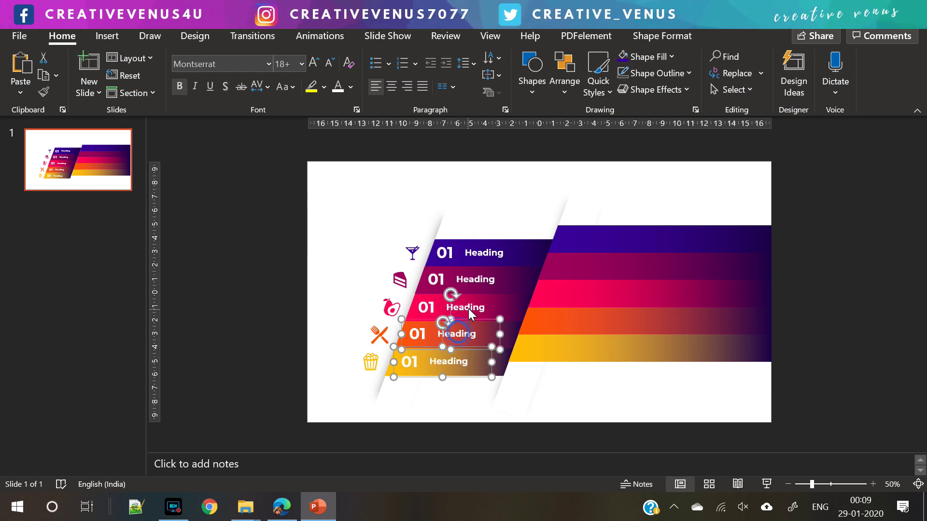
left_click(469, 309, "shift")
left_click(485, 277, "shift")
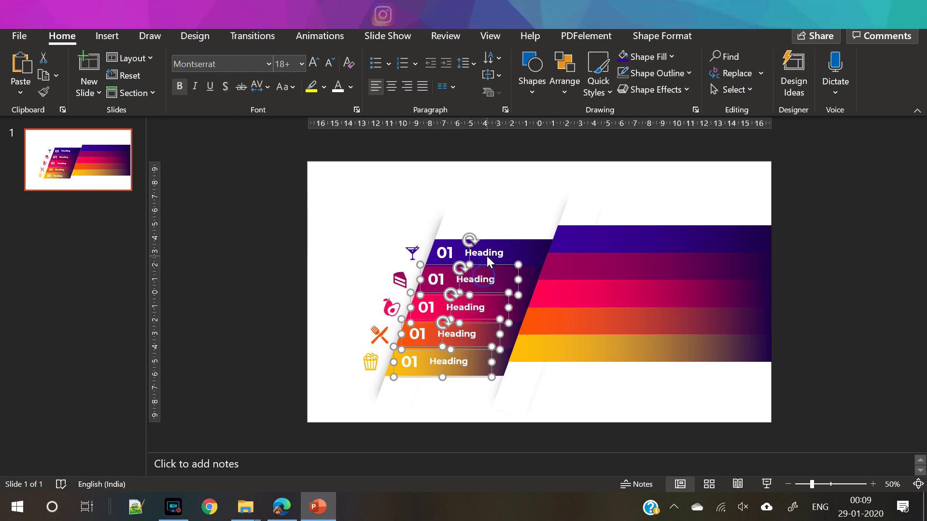
left_click(487, 256, "shift")
left_click(664, 36)
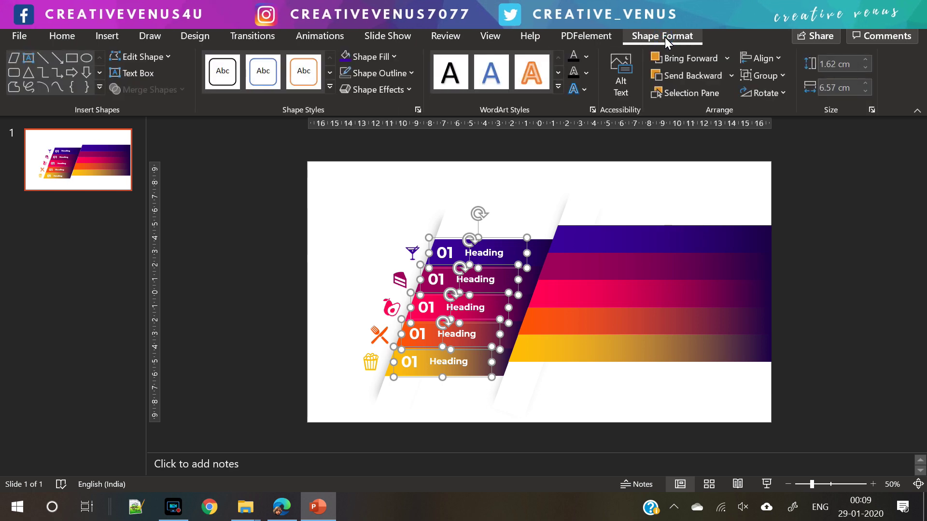
left_click(758, 57)
left_click(819, 230)
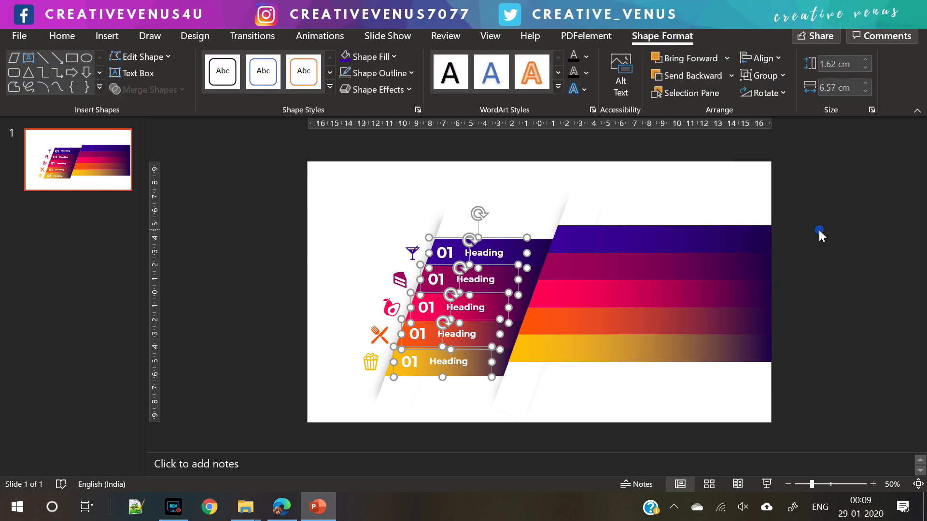
left_click(804, 291)
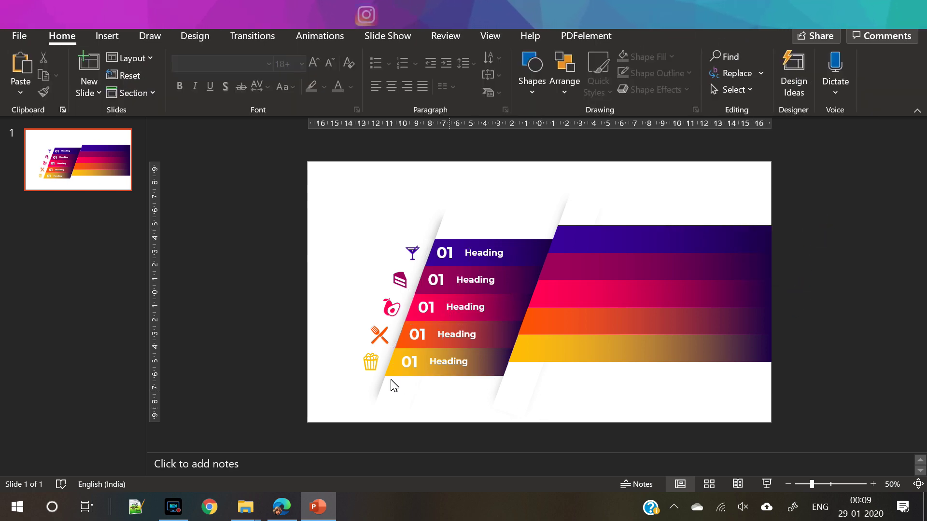
Step: Renumber the copied labels 02 through 05 from top to bottom
left_click(441, 285)
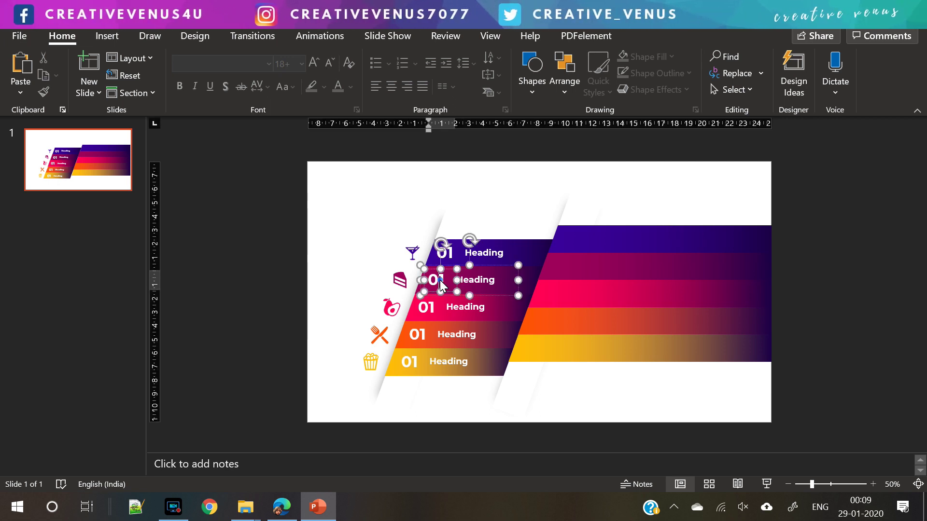
left_click(431, 306)
type("03")
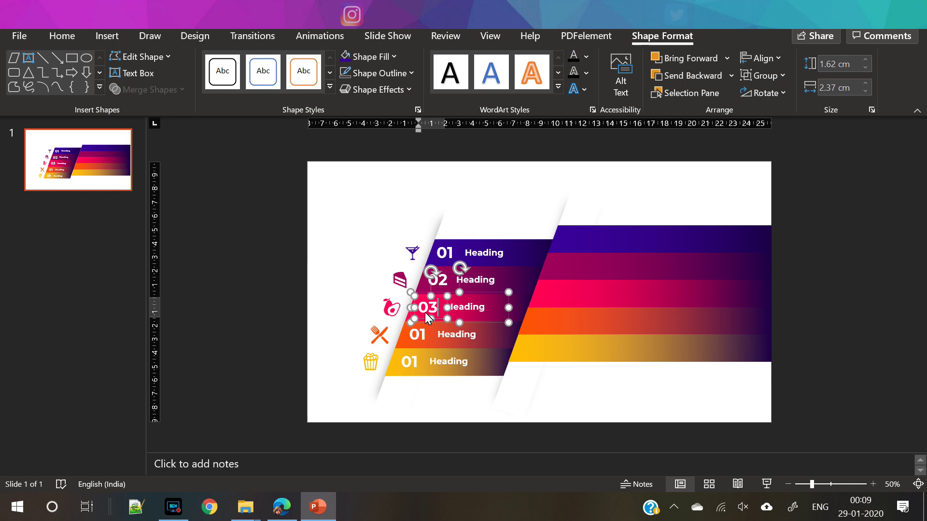
left_click(422, 333)
type("4")
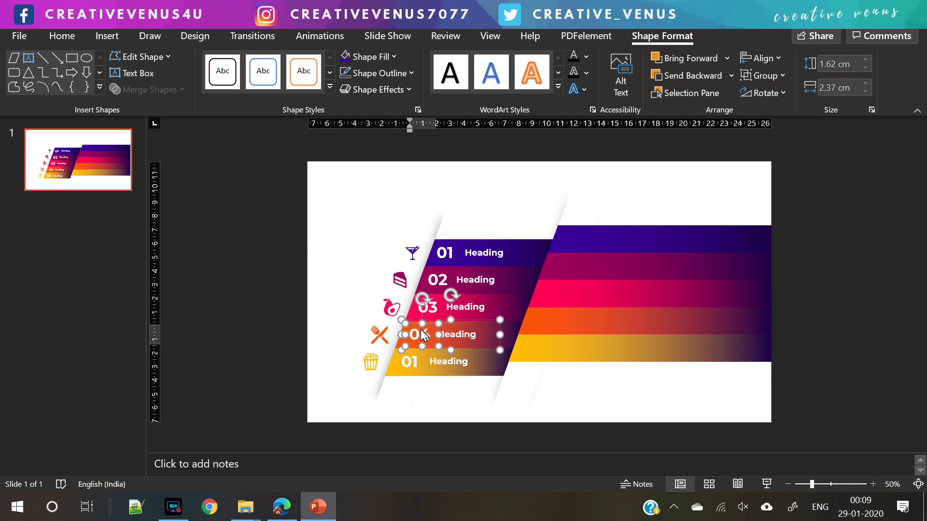
left_click(414, 366)
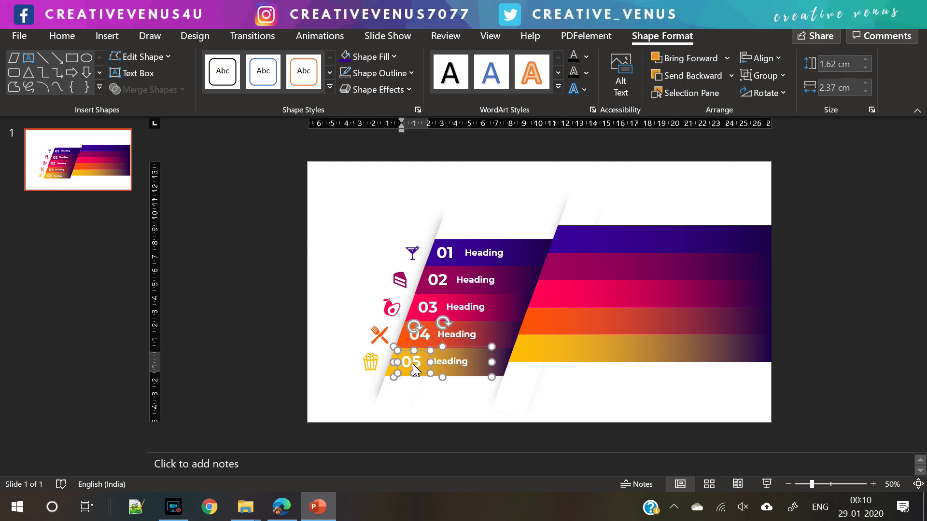
left_click(294, 358)
left_click(107, 35)
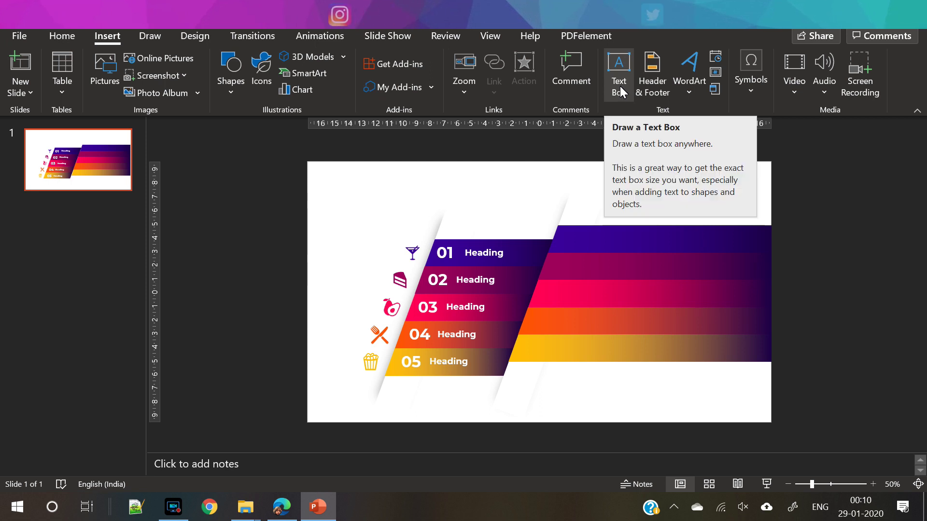
Step: Generate lorem ipsum placeholder text inside the top purple bar with =lorem(1)
left_click(604, 236)
right_click(604, 237)
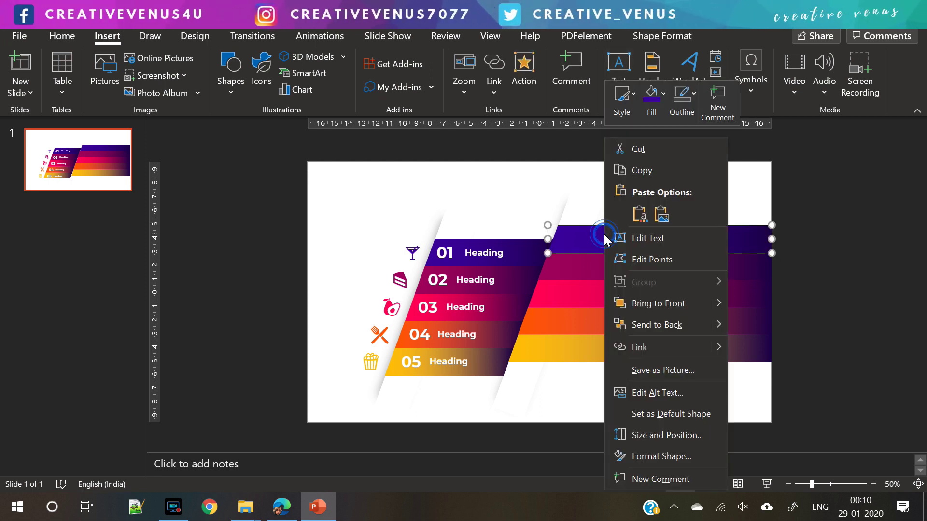
left_click(634, 244)
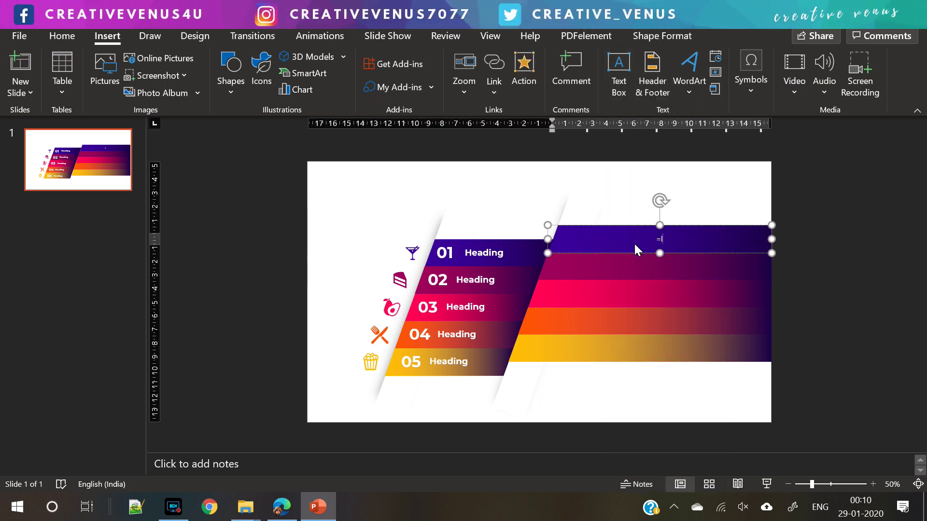
type("=lorem(1)")
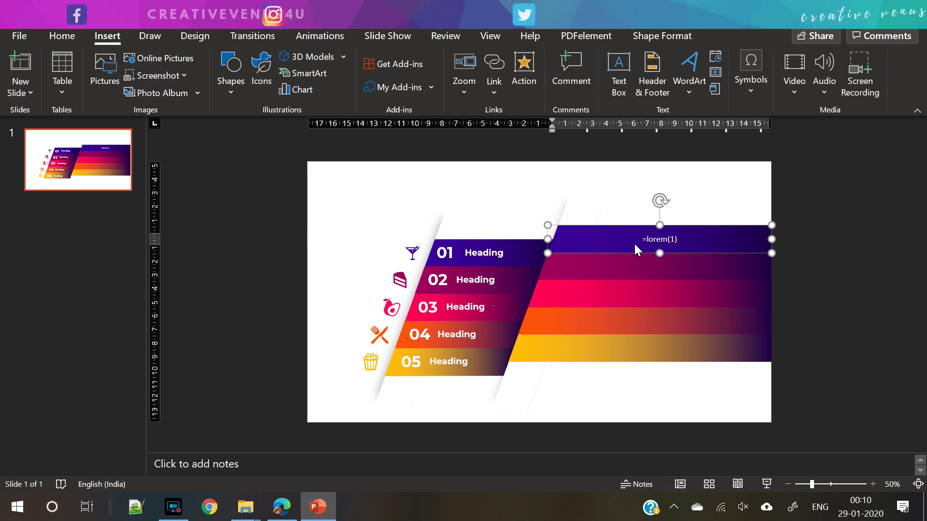
key("Return")
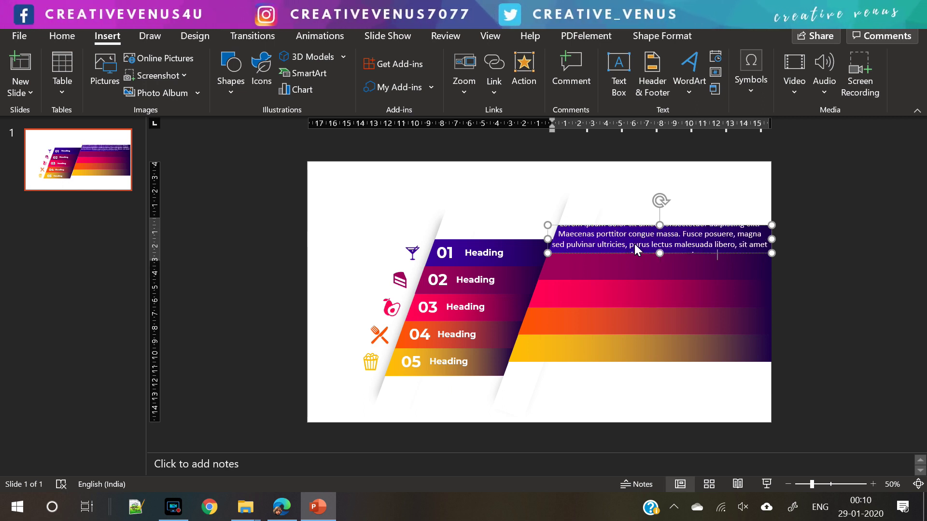
Step: Set the placeholder text to Montserrat 10.5 pt, left-aligned
key("ctrl+a")
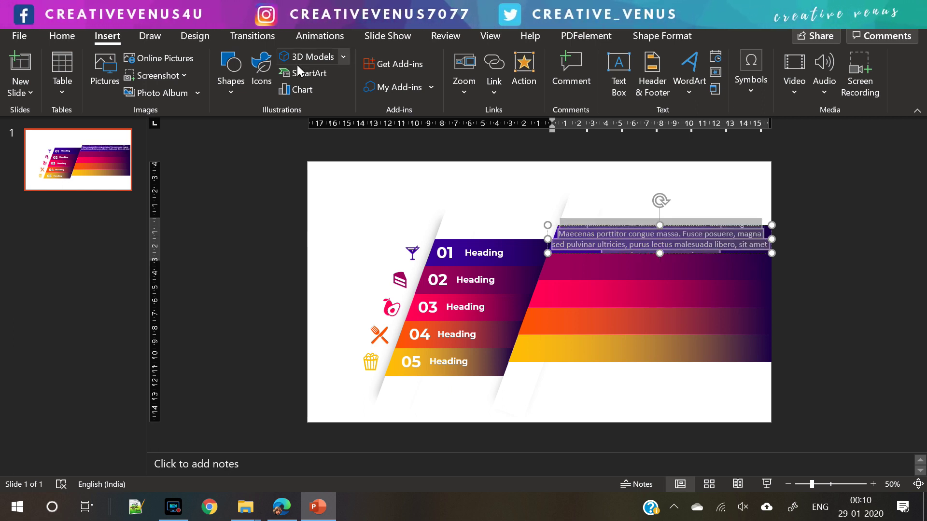
left_click(57, 41)
left_click(236, 66)
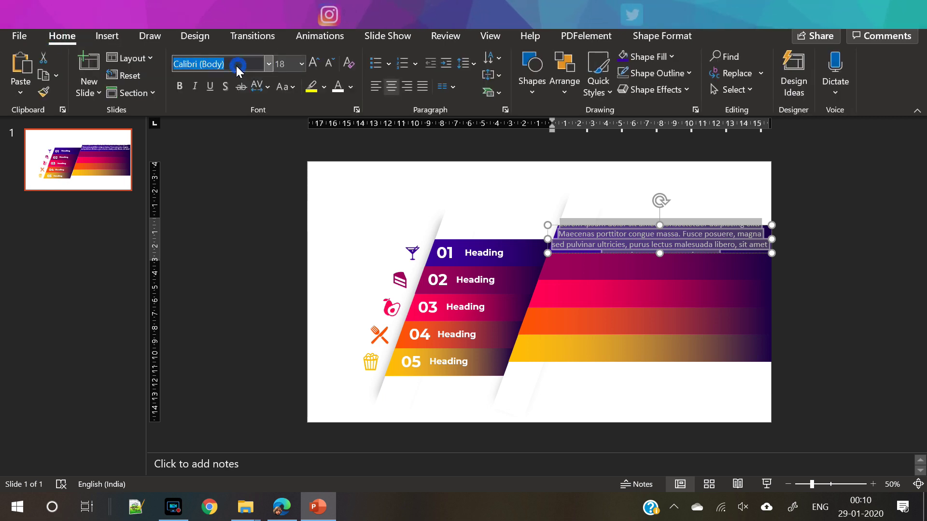
type("Montserrat")
key("Return")
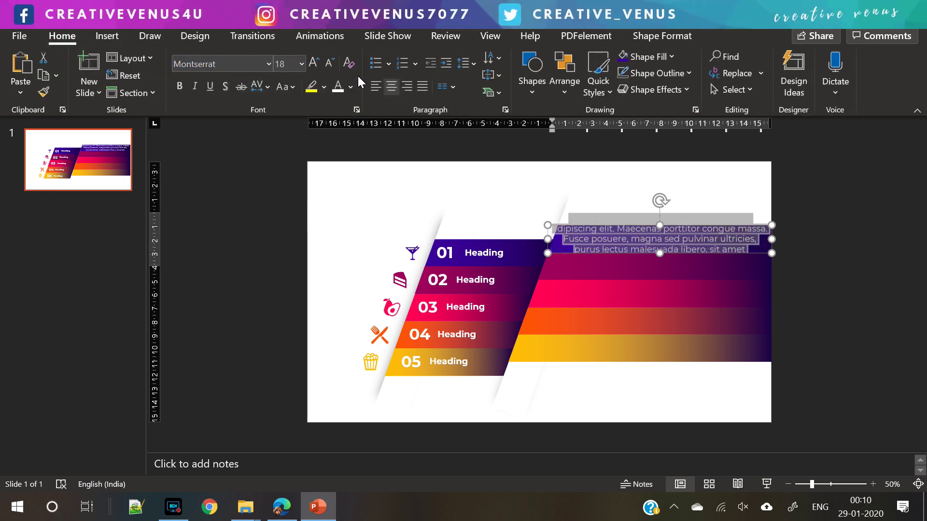
left_click(332, 63)
left_click(331, 63)
left_click(332, 64)
left_click(332, 63)
left_click(331, 64)
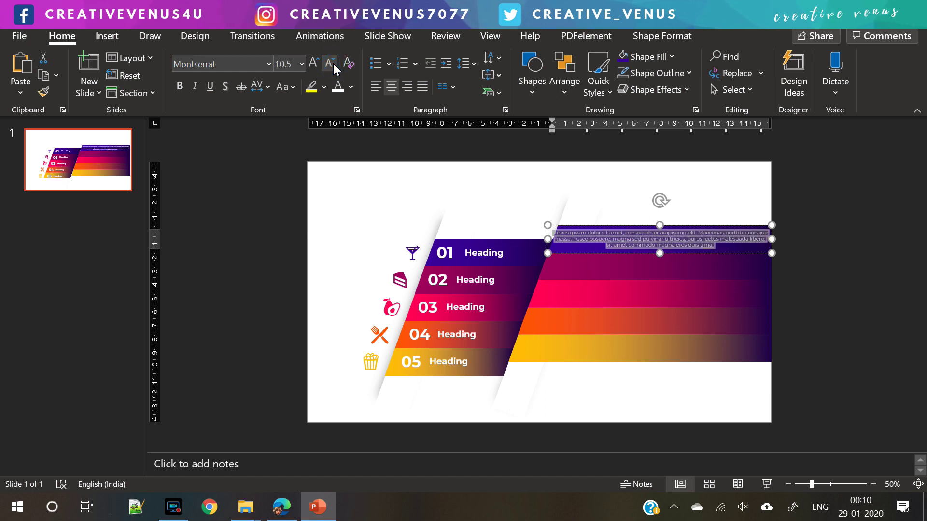
left_click(375, 87)
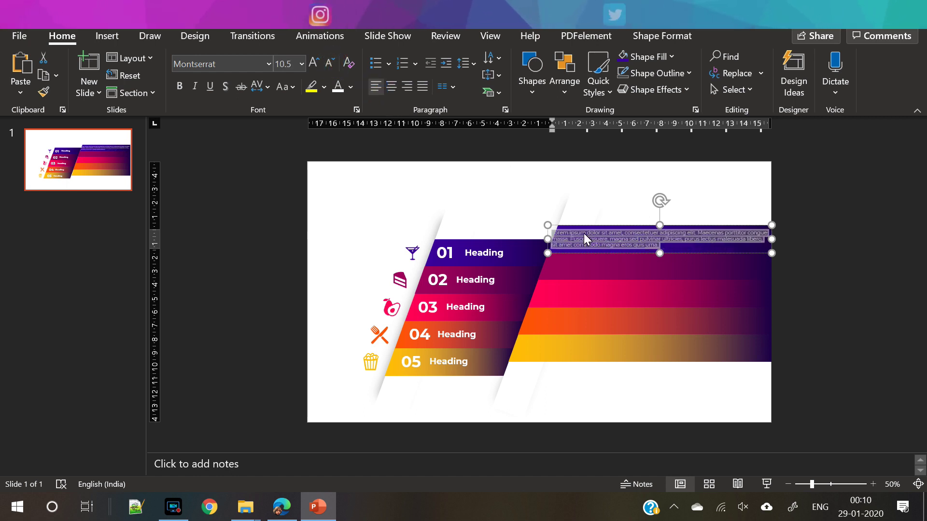
Step: Trim the caption to two lines ending at "ultricies." and open Format Shape for the bar
left_click(663, 239)
left_click_drag(685, 236, 708, 267)
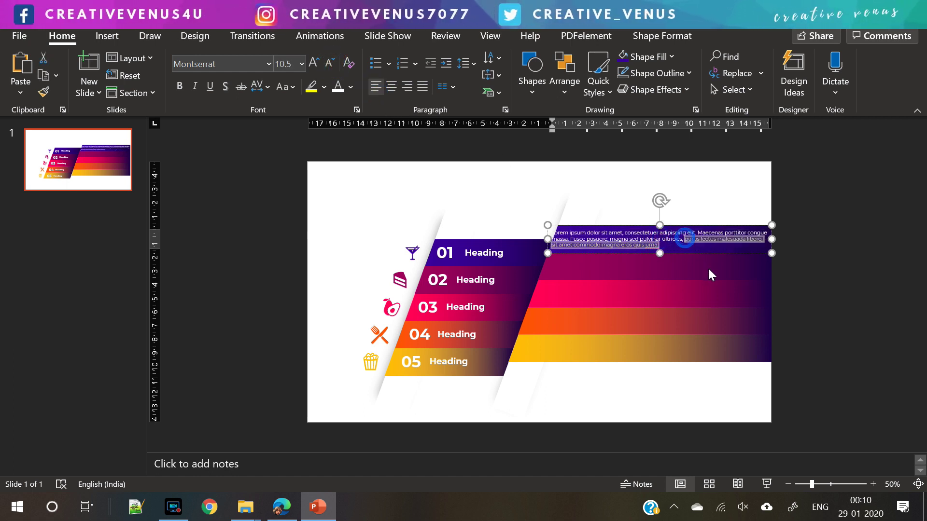
key("Delete")
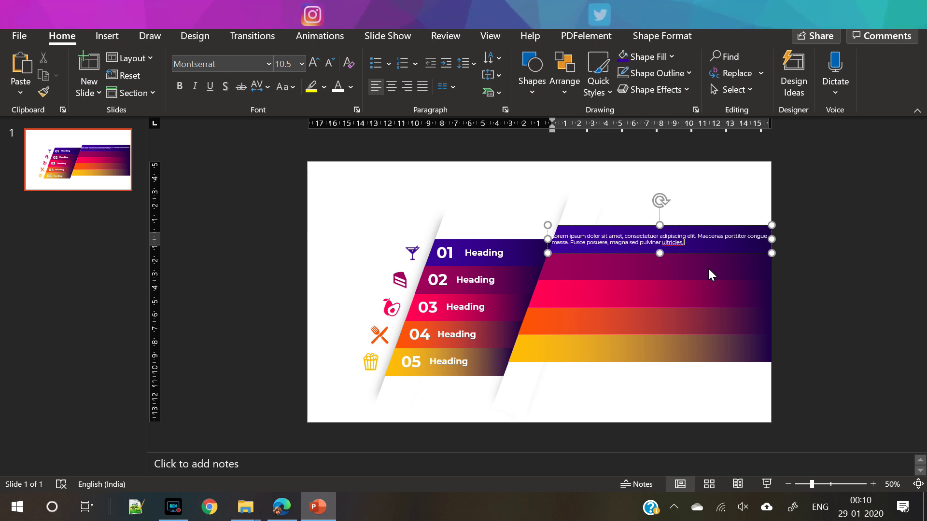
left_click(810, 282)
left_click(717, 247)
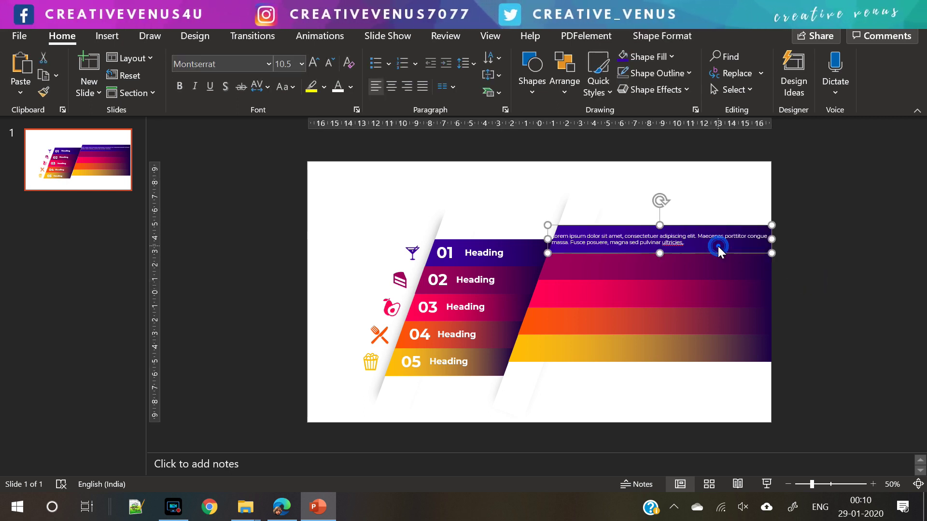
right_click(718, 246)
left_click(782, 455)
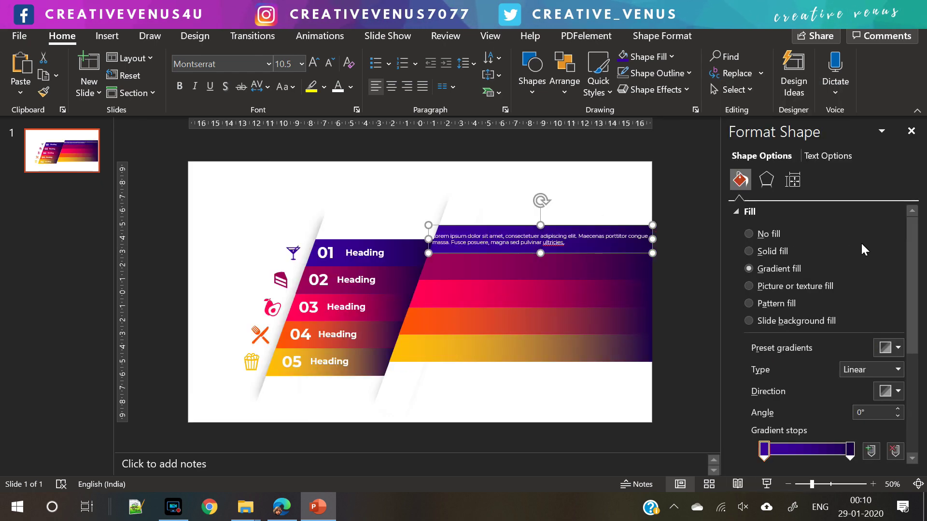
Step: Raise the left text margin of the top and second bars to 1.4 cm
left_click(825, 157)
left_click(794, 179)
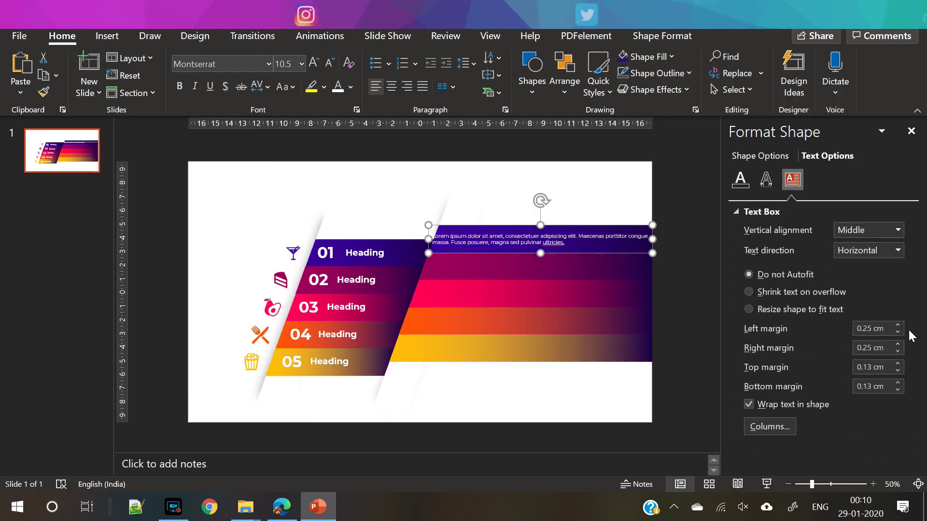
left_click(897, 327)
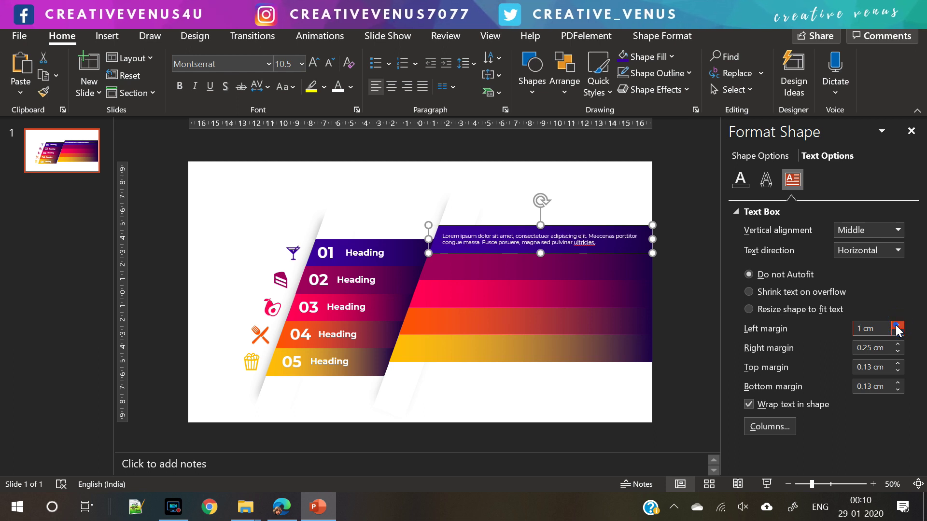
left_click(896, 325)
left_click(896, 325)
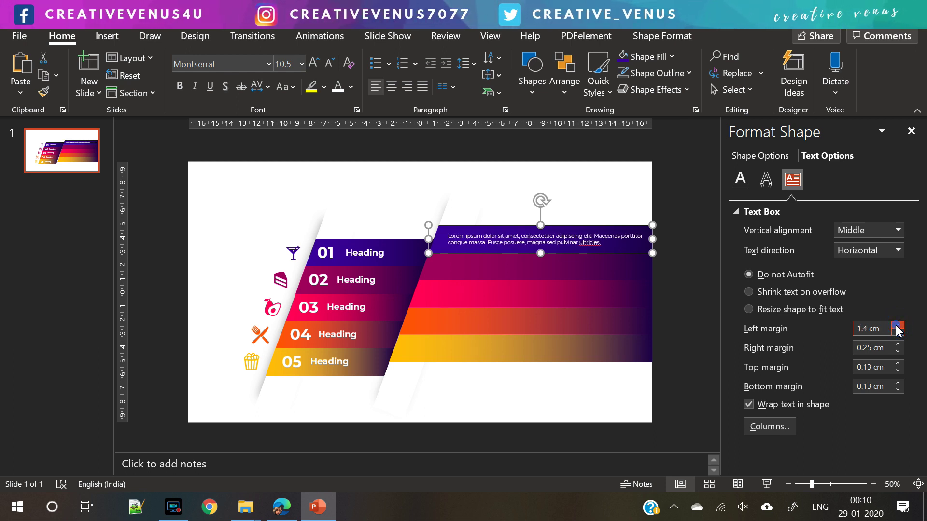
left_click(520, 260)
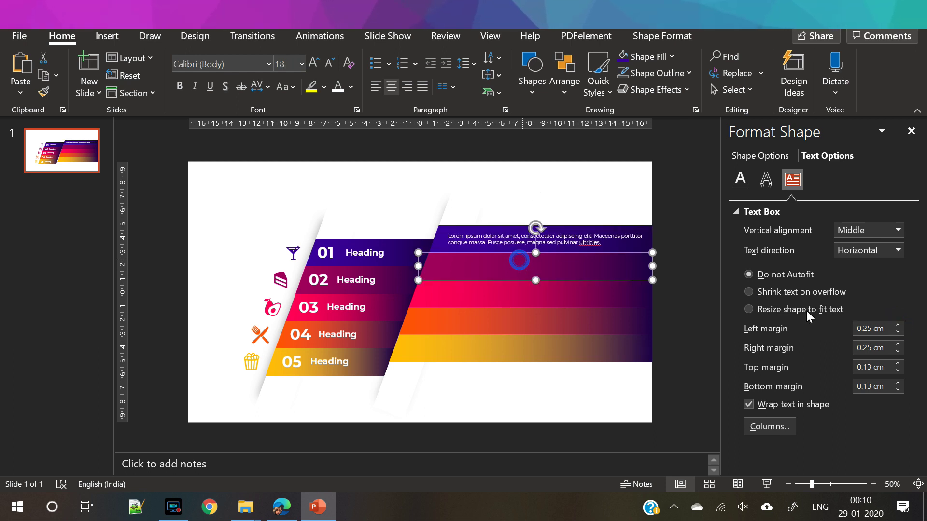
left_click(897, 327)
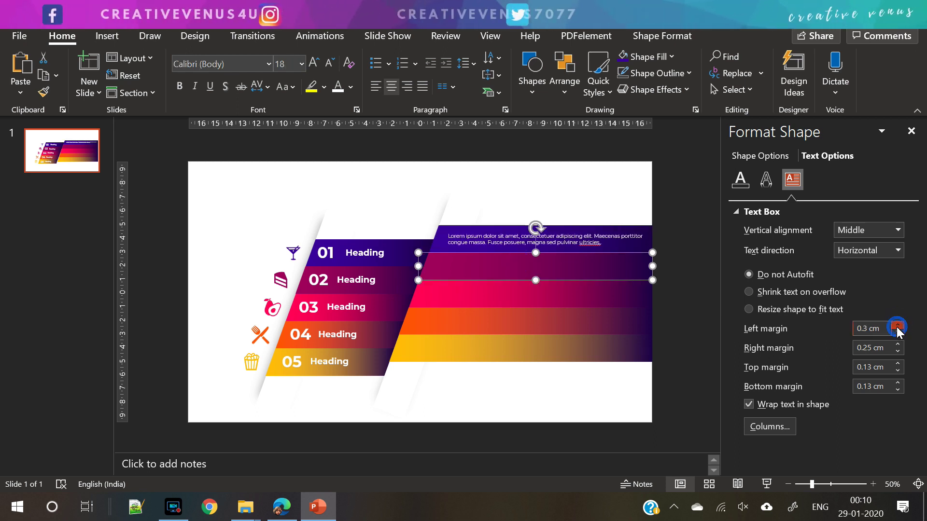
Step: Widen the pink, orange (1.7 cm) and yellow bars' left margins, then select the top bar's text
left_click(611, 294)
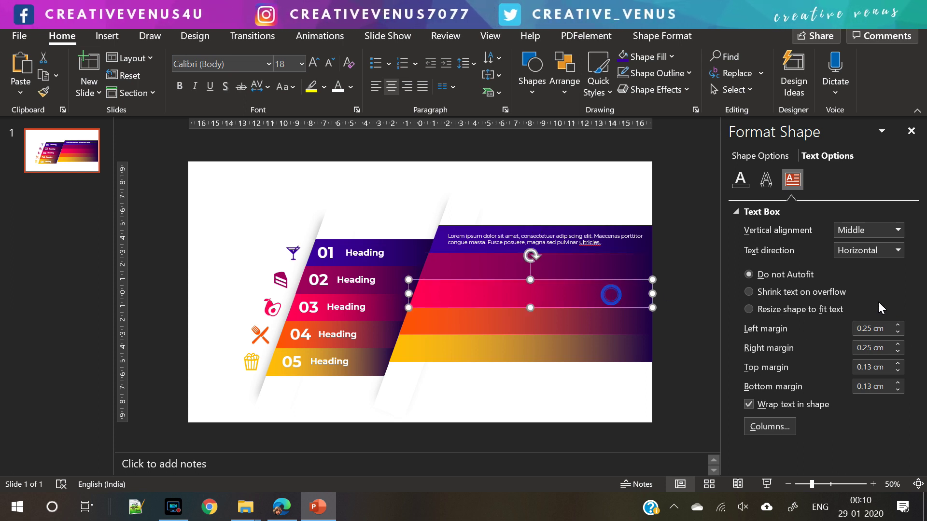
left_click(896, 327)
left_click(625, 322)
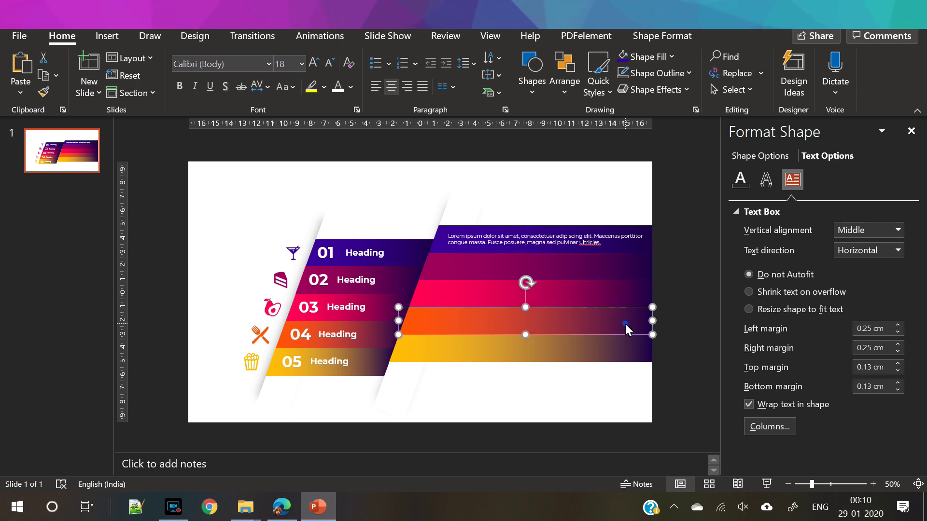
left_click(899, 326)
left_click(898, 326)
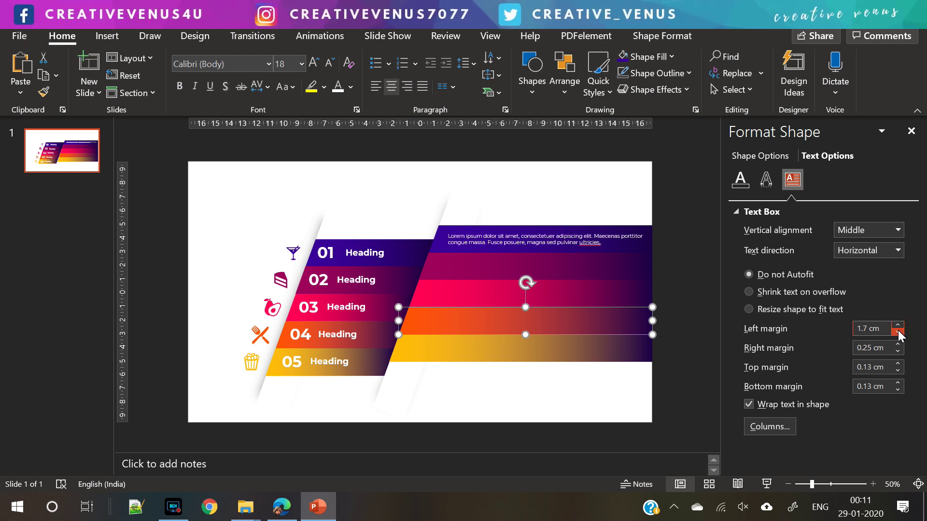
left_click(560, 345)
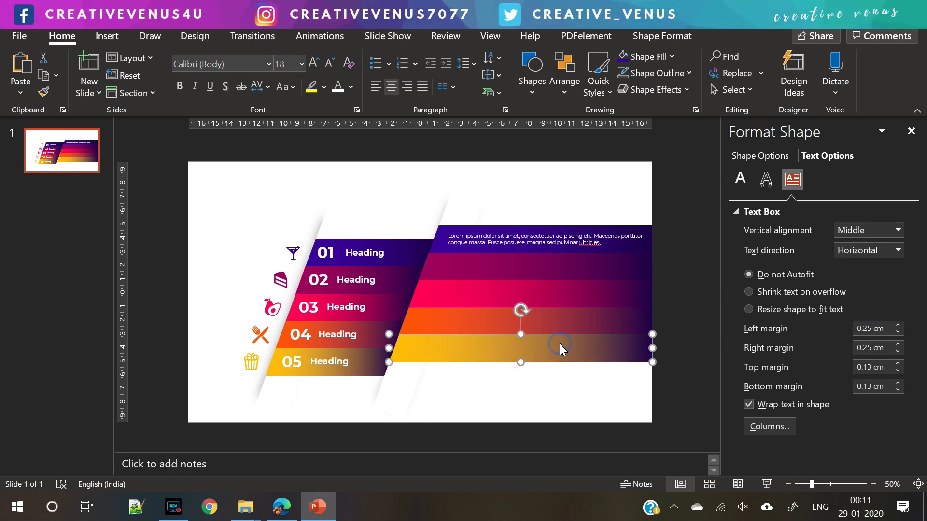
left_click(899, 327)
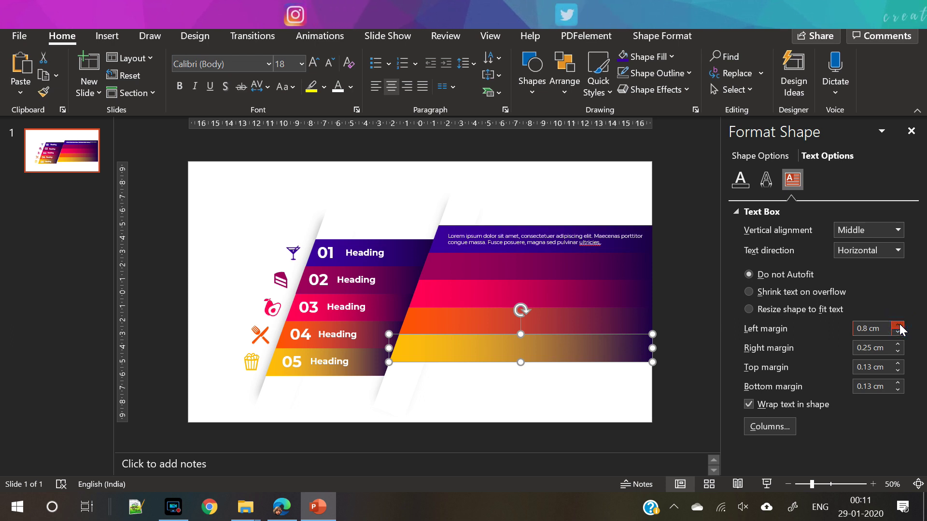
left_click(517, 240)
key("ctrl+a")
key("ctrl+c")
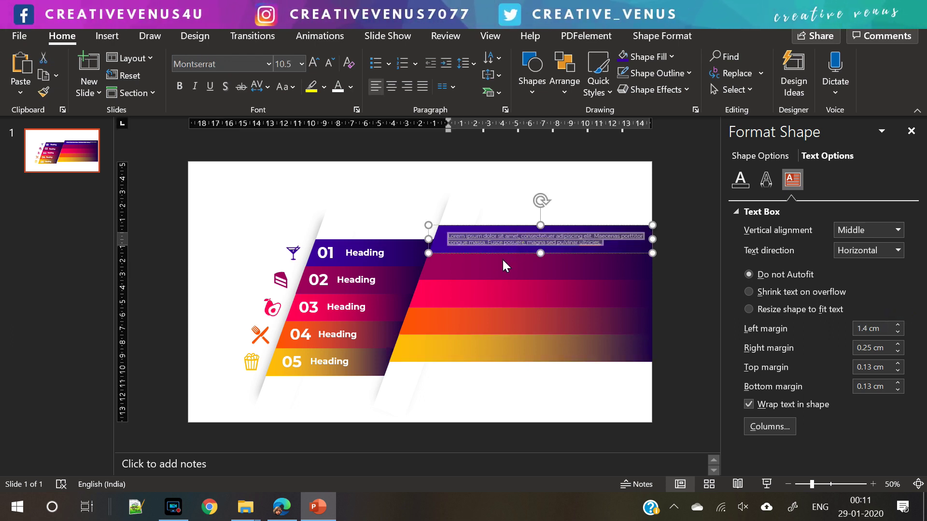
Step: Paste the copied caption into the second bar, keeping its Montserrat formatting
left_click(503, 259)
right_click(502, 258)
left_click(547, 237)
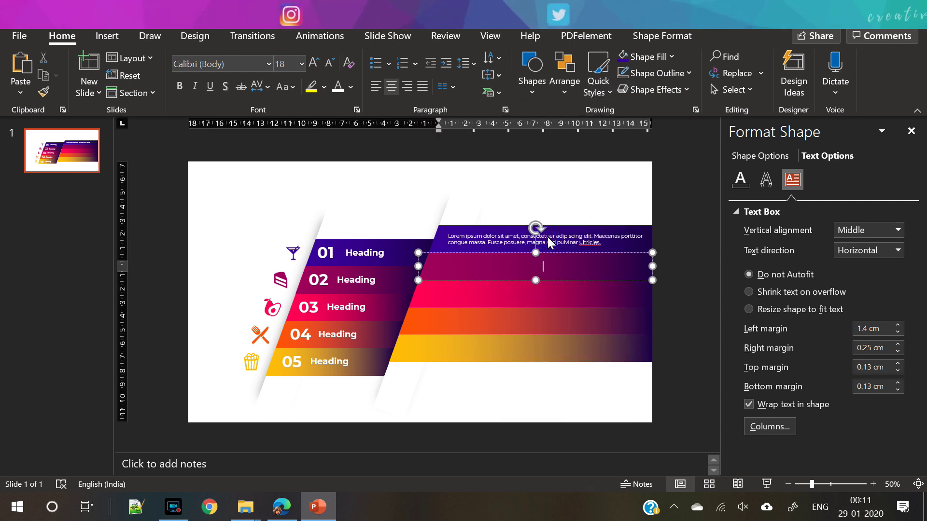
key("ctrl+v")
left_click(578, 305)
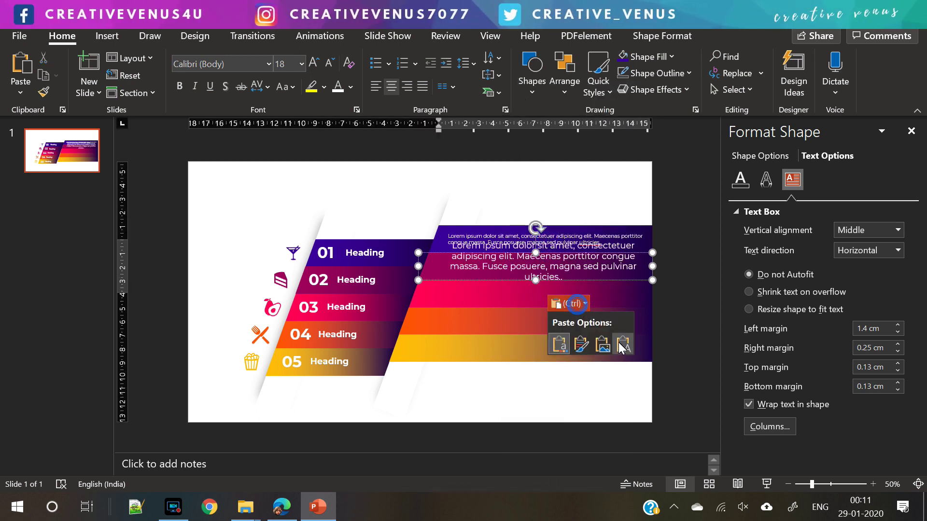
left_click(627, 356)
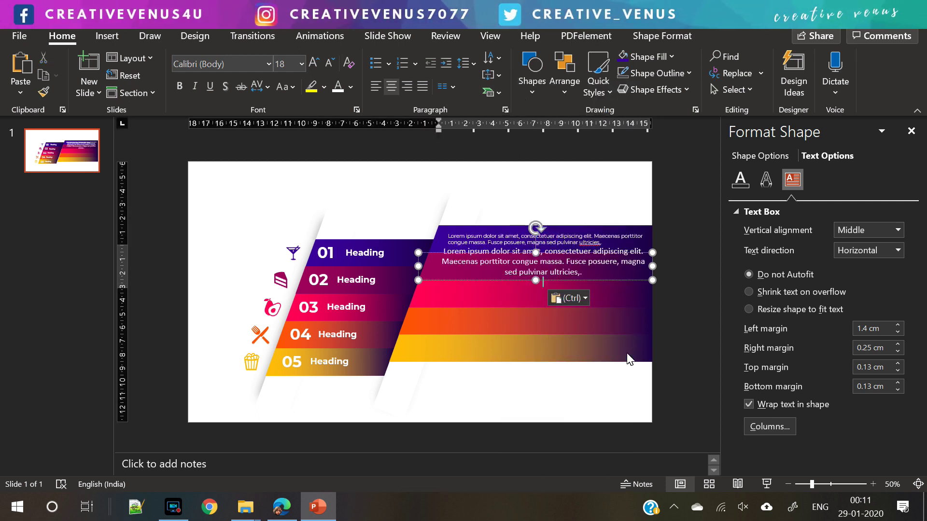
left_click(570, 298)
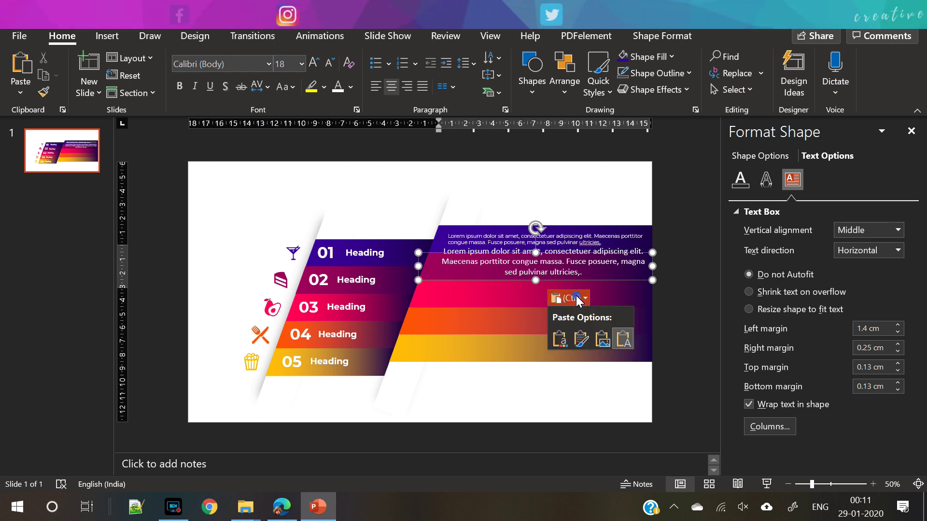
left_click(580, 340)
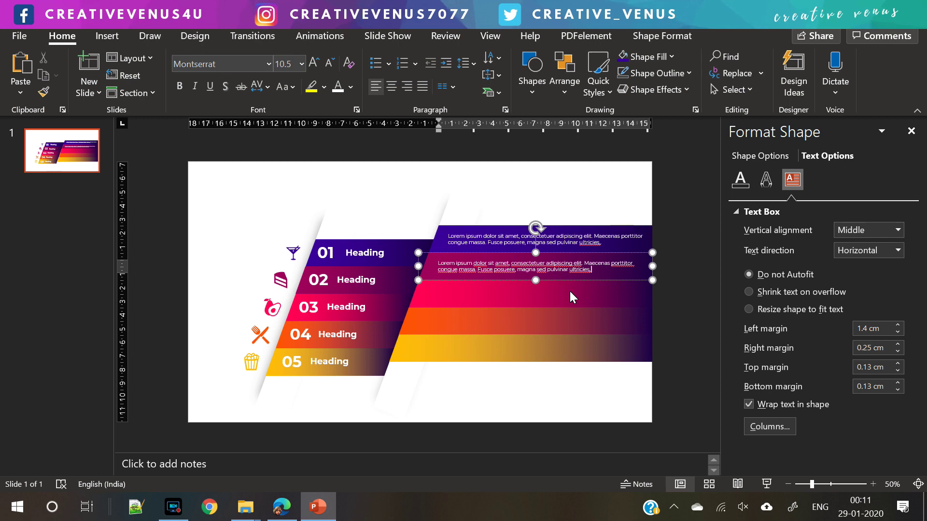
Step: Paste the same placeholder caption into the pink, orange and yellow bands
right_click(549, 296)
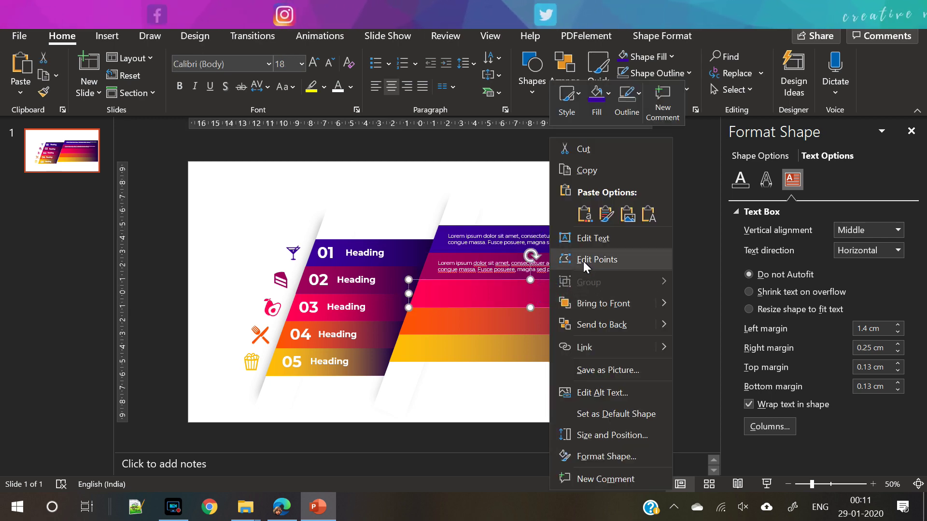
left_click(584, 214)
right_click(564, 320)
left_click(601, 213)
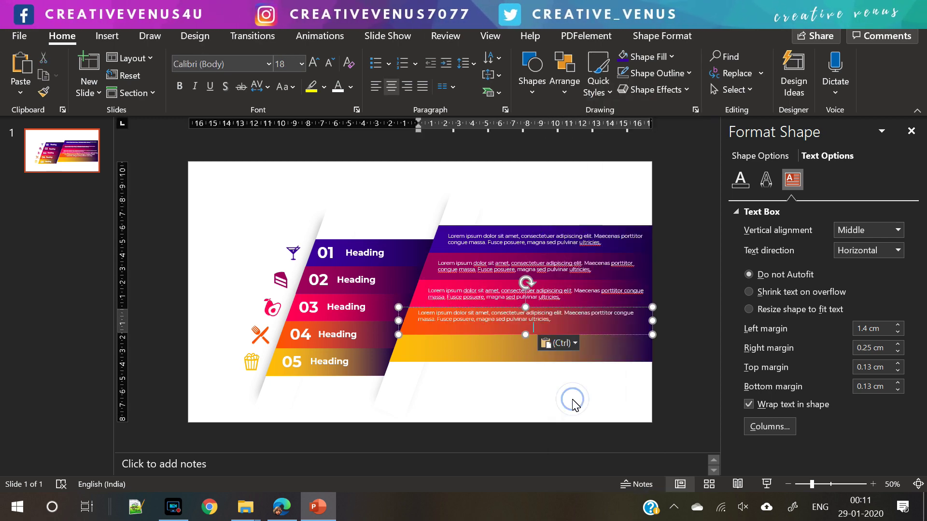
right_click(541, 359)
left_click(577, 84)
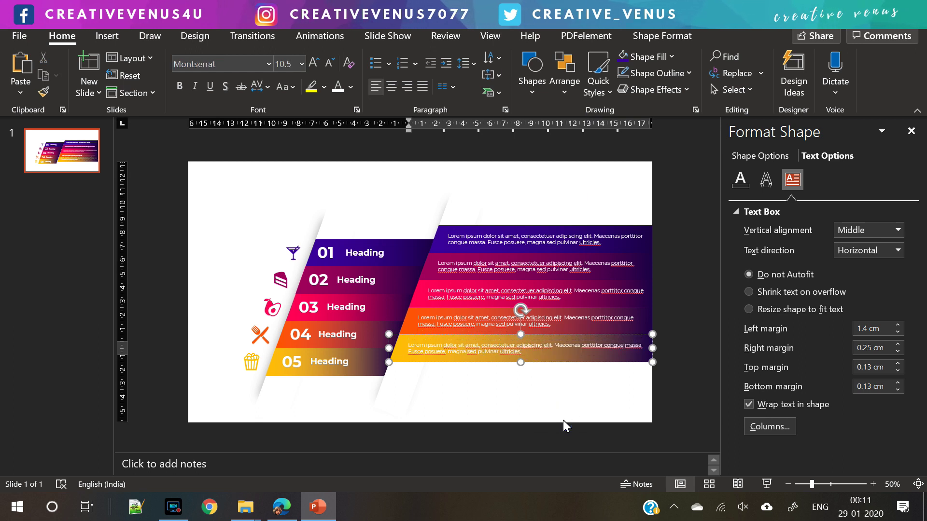
left_click(521, 405)
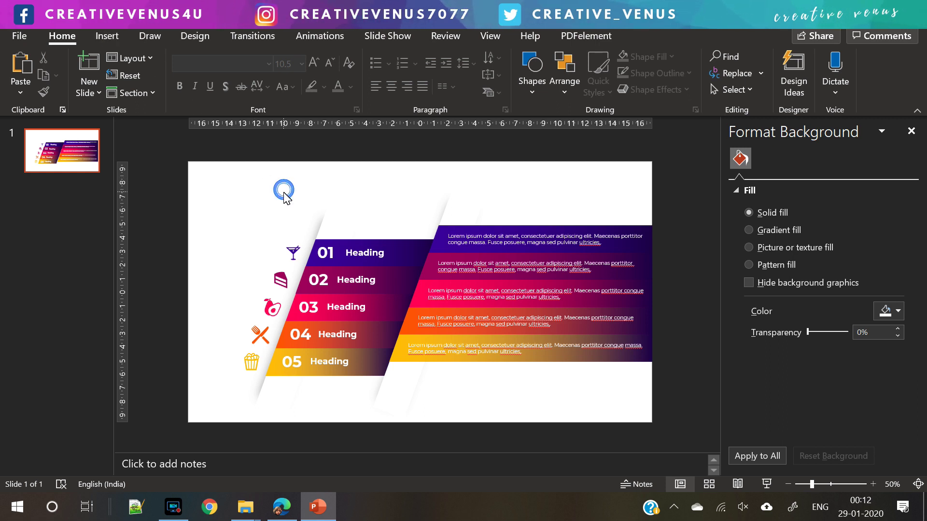
Step: Copy the slanted white shadow shape, move it left and stretch it taller and wider past the slide edge
left_click(328, 229)
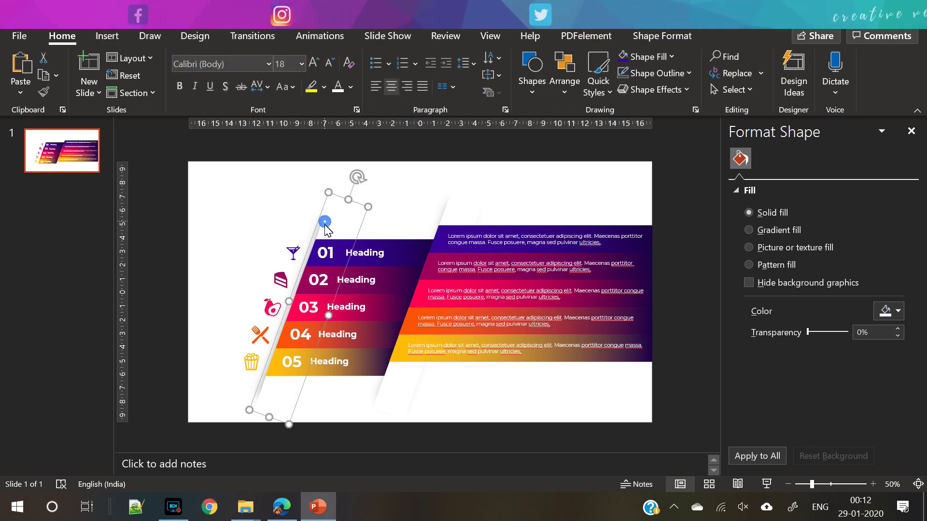
key("ctrl+c")
key("ctrl+v")
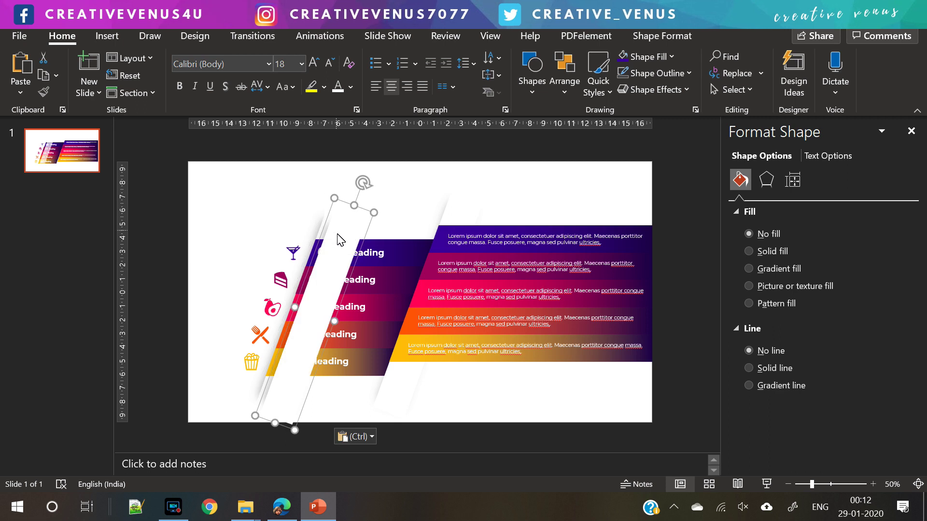
left_click_drag(328, 228, 181, 209)
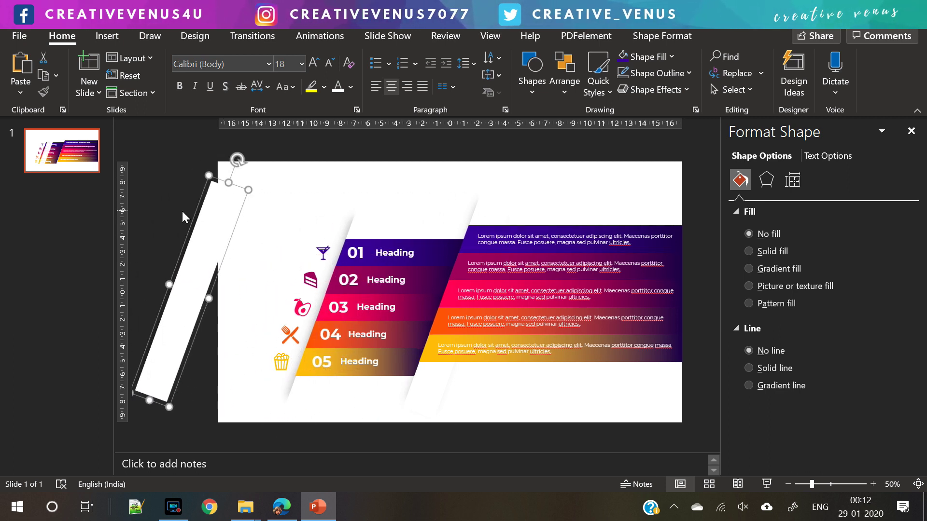
left_click_drag(216, 286, 263, 326)
left_click_drag(190, 414, 184, 417)
left_click_drag(265, 195, 289, 154)
left_click_drag(188, 270, 185, 268)
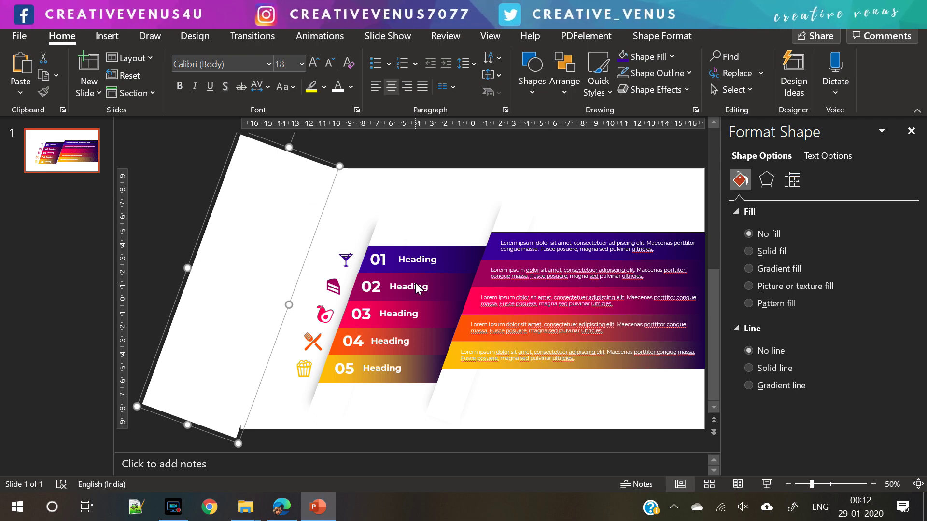
Step: Fill the copied large slanted shape with dark grey
left_click(335, 145)
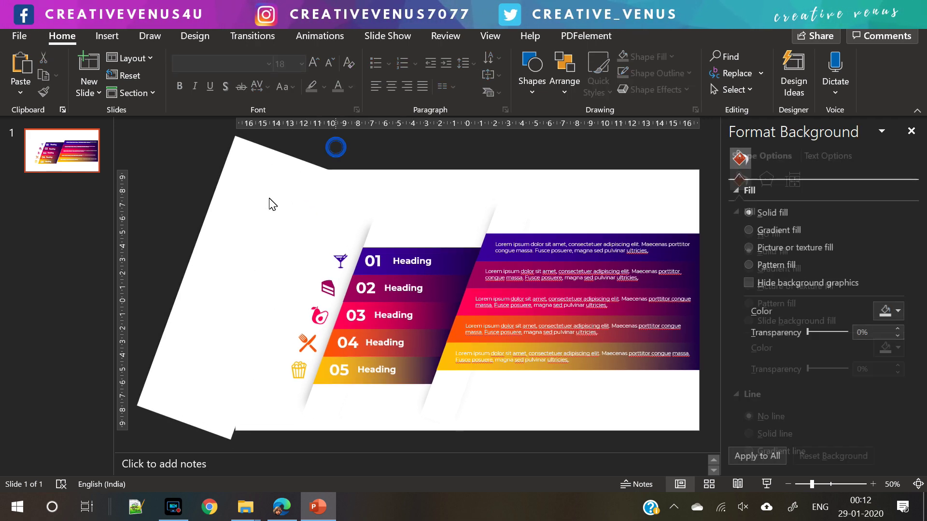
left_click(273, 204)
left_click(892, 356)
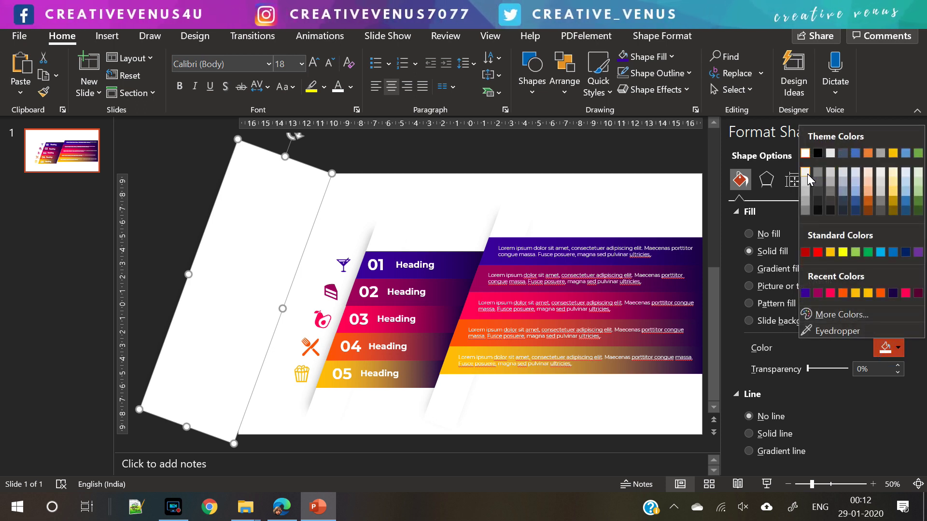
left_click(806, 173)
left_click(887, 351)
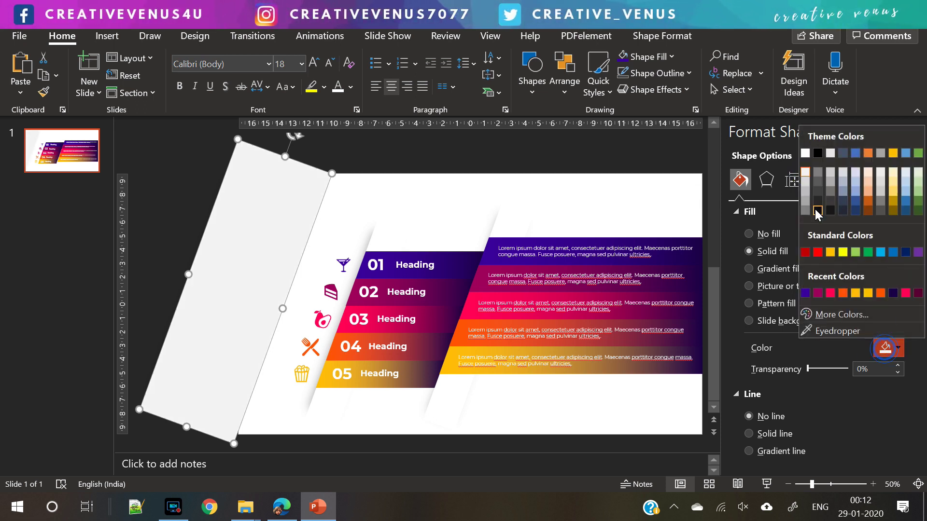
left_click(804, 182)
left_click(501, 175)
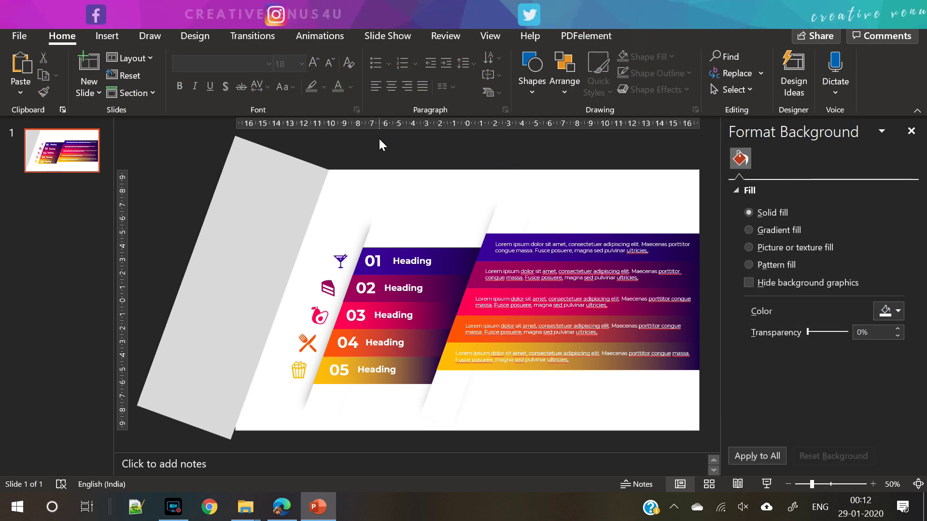
Step: Widen and heighten the grey slanted panel and make it 24% transparent
left_click(300, 243)
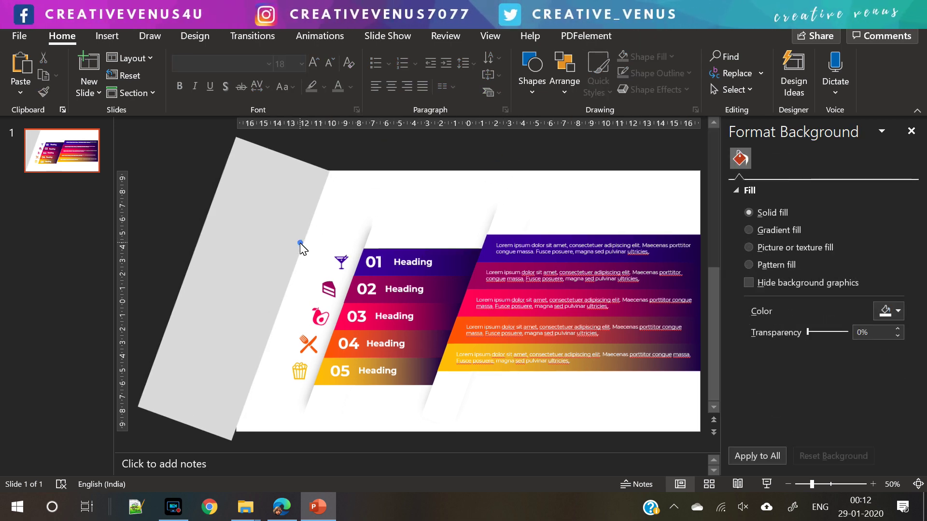
left_click_drag(282, 309, 300, 319)
left_click_drag(296, 155, 304, 143)
left_click(404, 150)
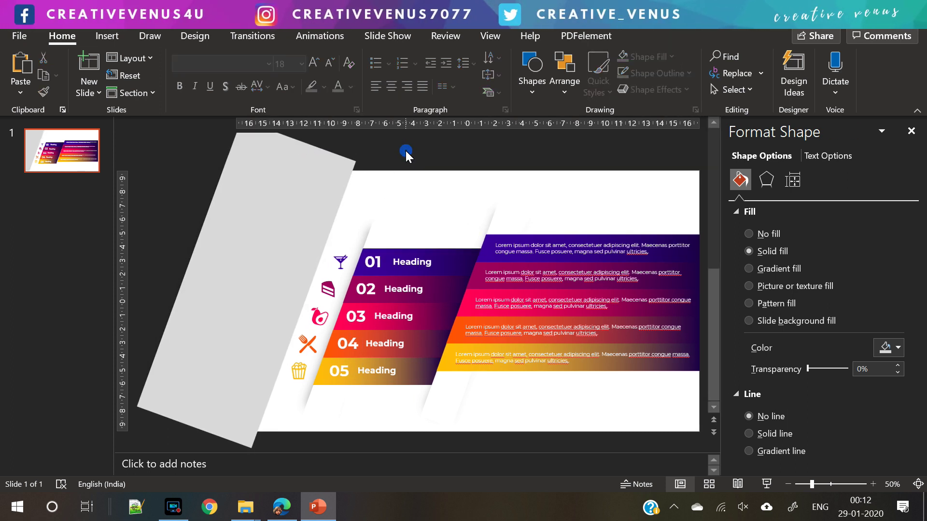
left_click(279, 218)
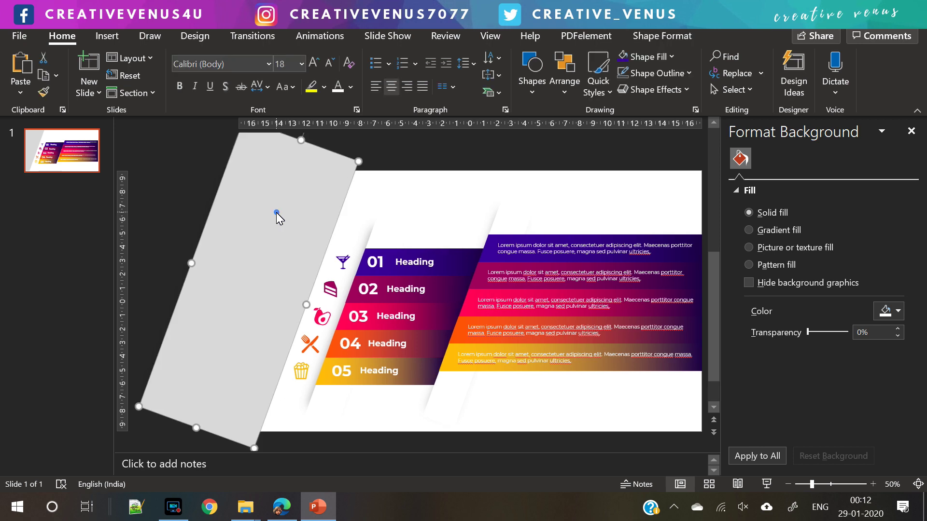
left_click_drag(810, 369, 823, 370)
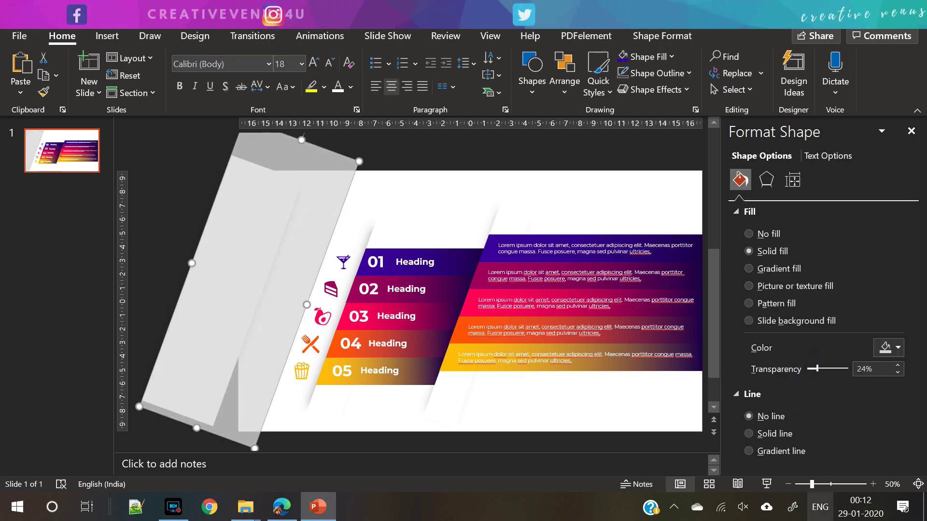
left_click(788, 484)
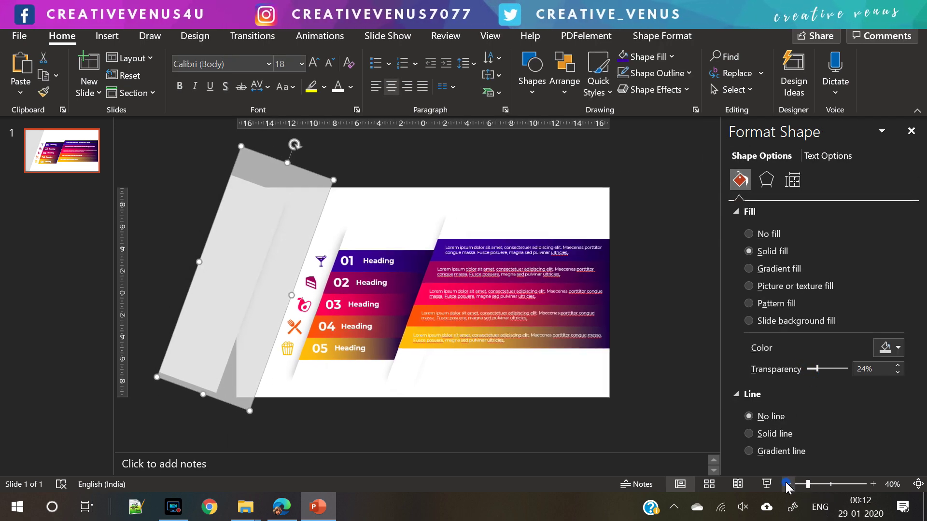
Step: Send the grey panel to the back and stretch the white strip taller upward
right_click(257, 283)
left_click(258, 283)
left_click(162, 210)
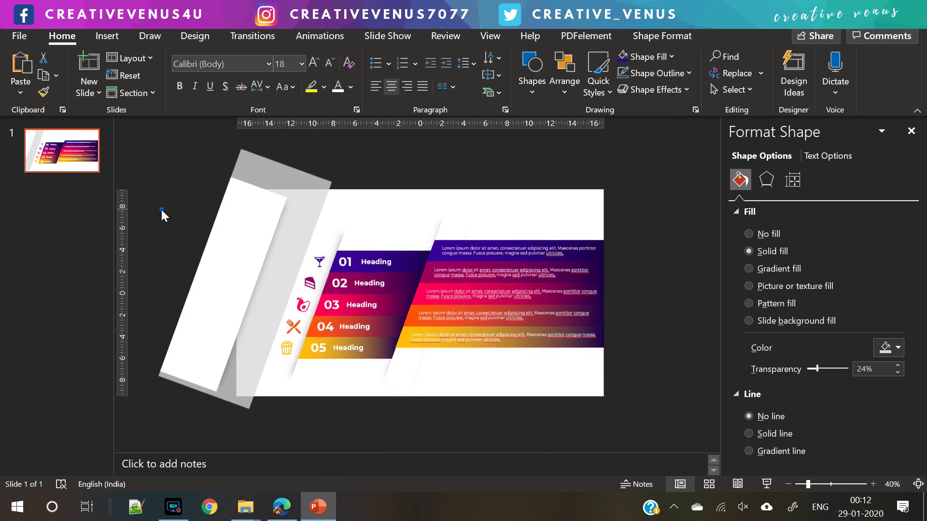
left_click(250, 253)
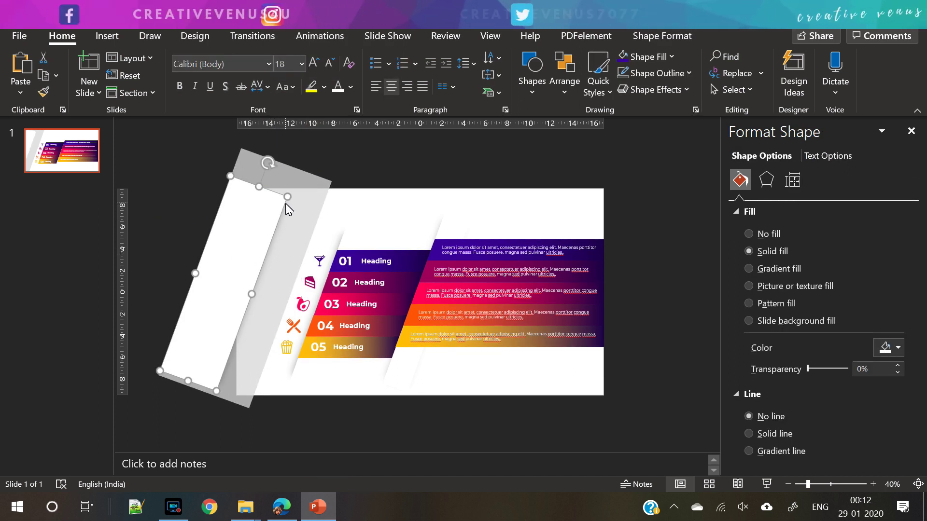
left_click_drag(259, 186, 273, 164)
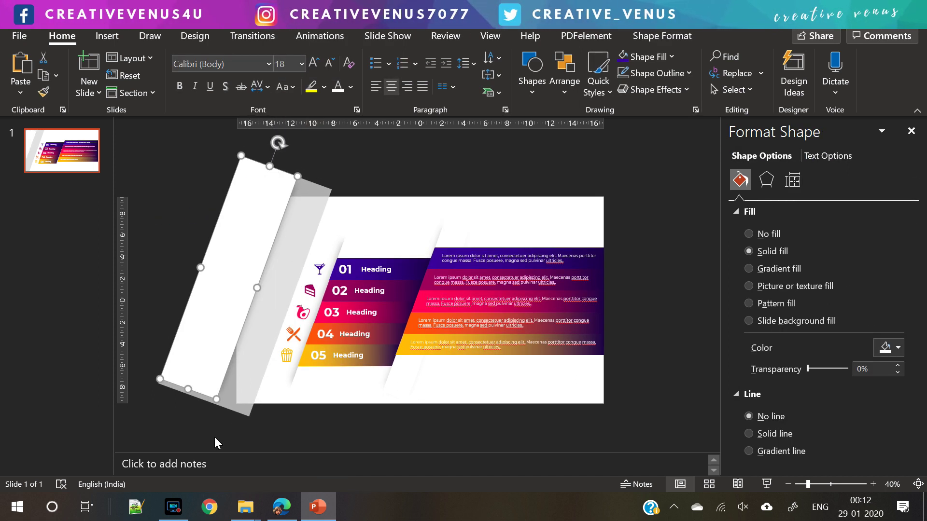
Step: Widen the semi-transparent grey strip, send it to the back, and adjust its fill colour
left_click(264, 292)
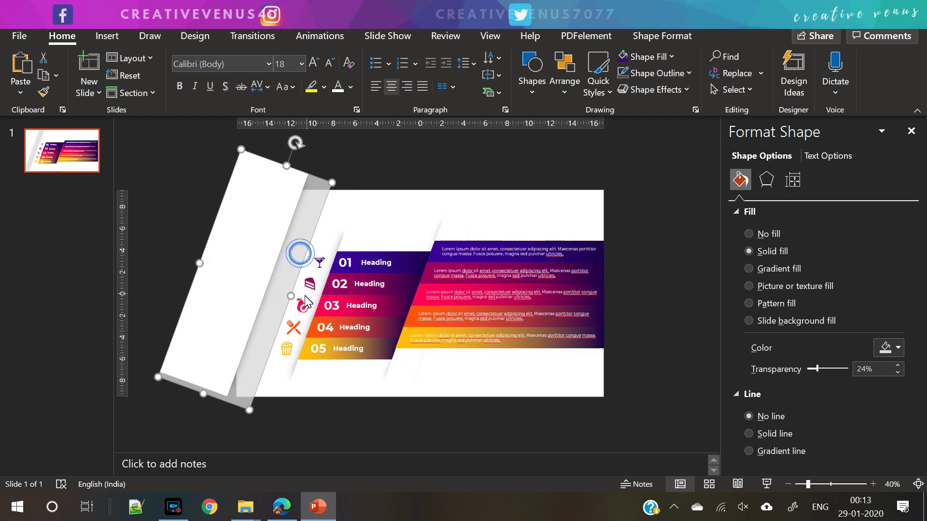
left_click_drag(291, 296, 323, 299)
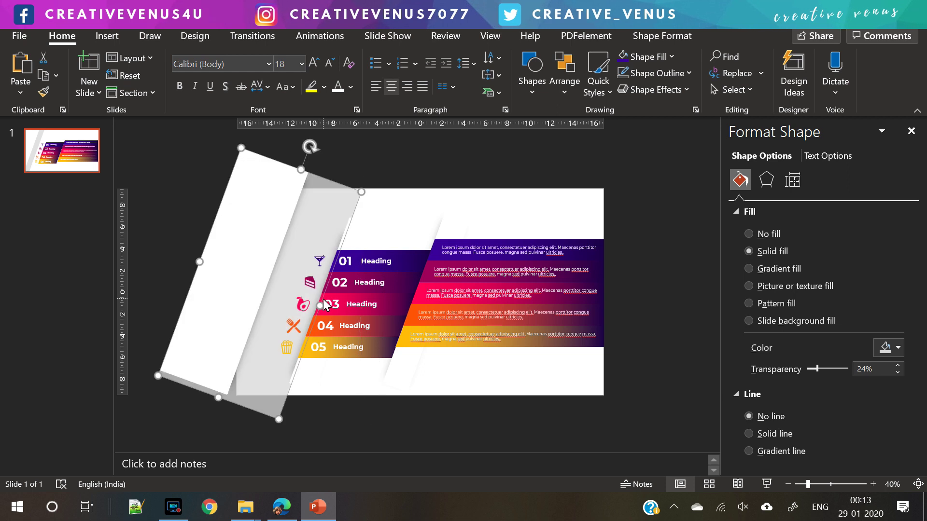
right_click(317, 210)
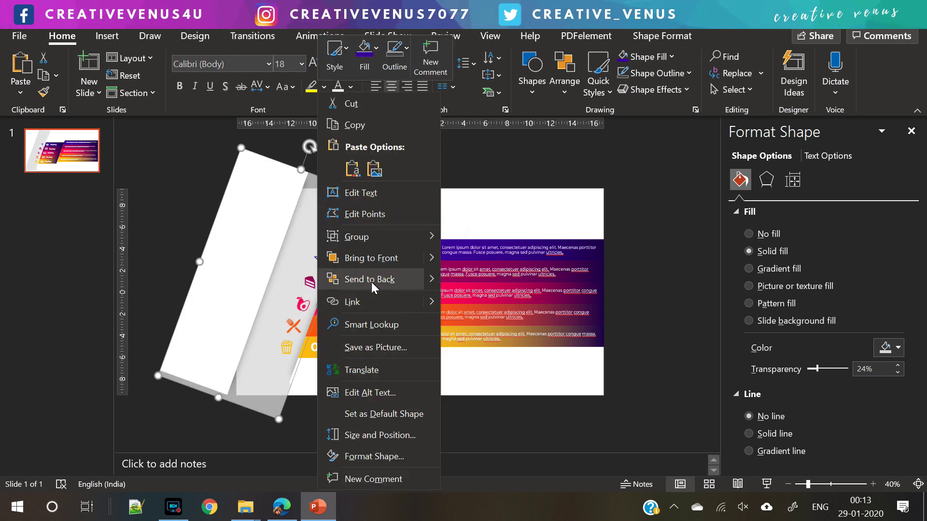
left_click(372, 282)
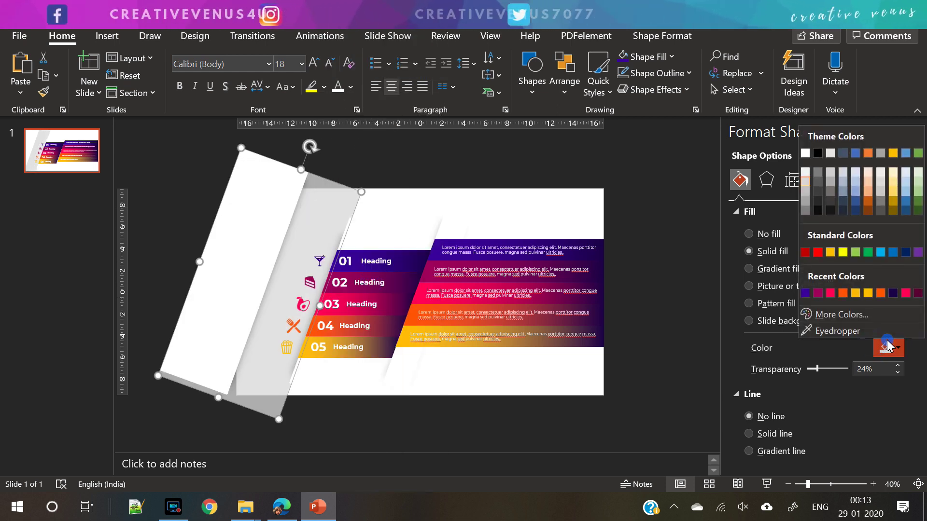
left_click(805, 153)
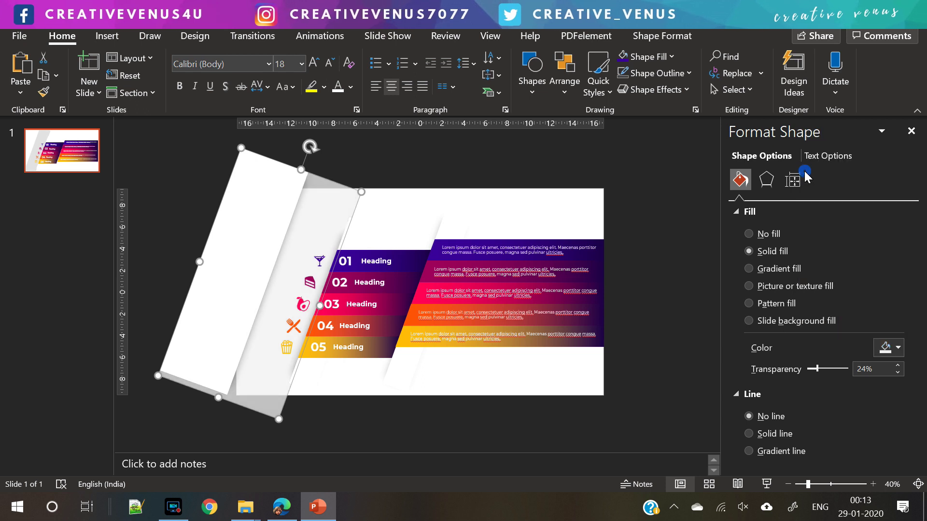
left_click(479, 140)
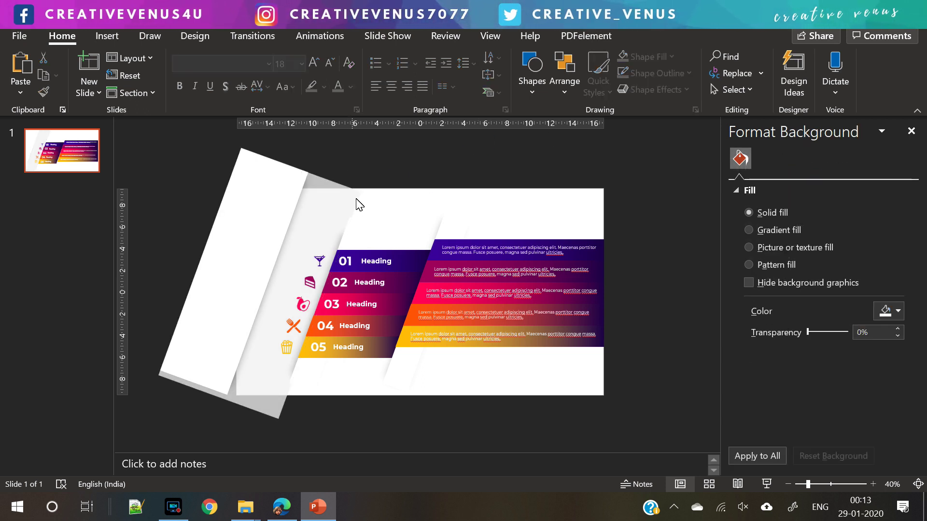
Step: Nudge the grey panel upward and widen the white slanted panel to the right
left_click(325, 202)
left_click_drag(308, 165, 313, 155)
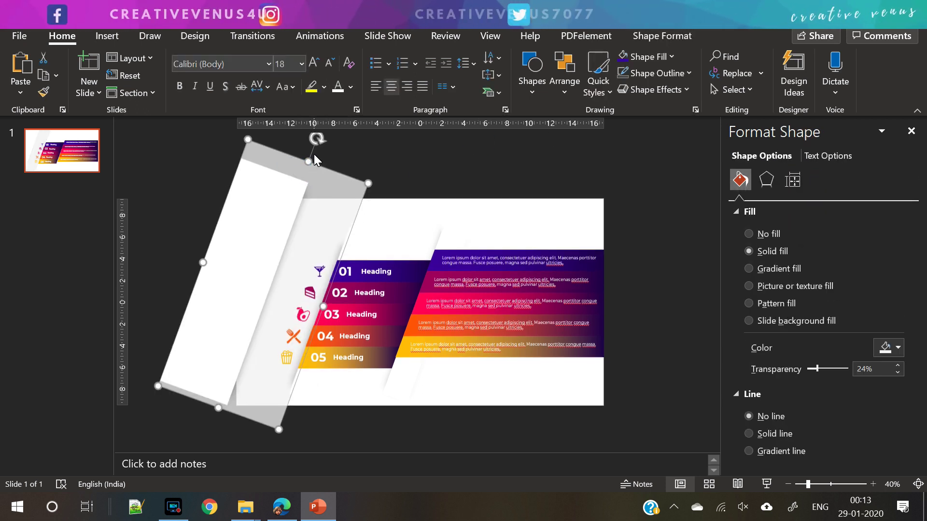
left_click(437, 186)
left_click(238, 228)
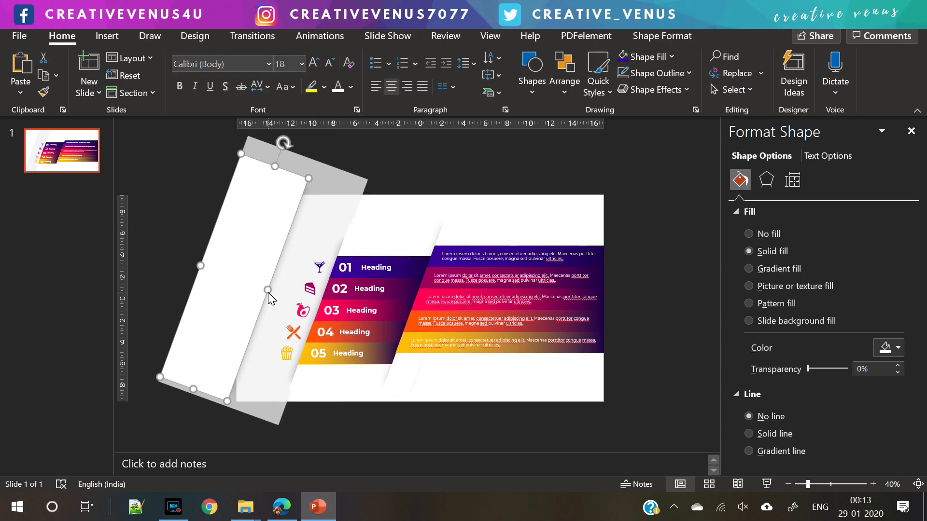
left_click_drag(267, 290, 289, 299)
left_click(412, 175)
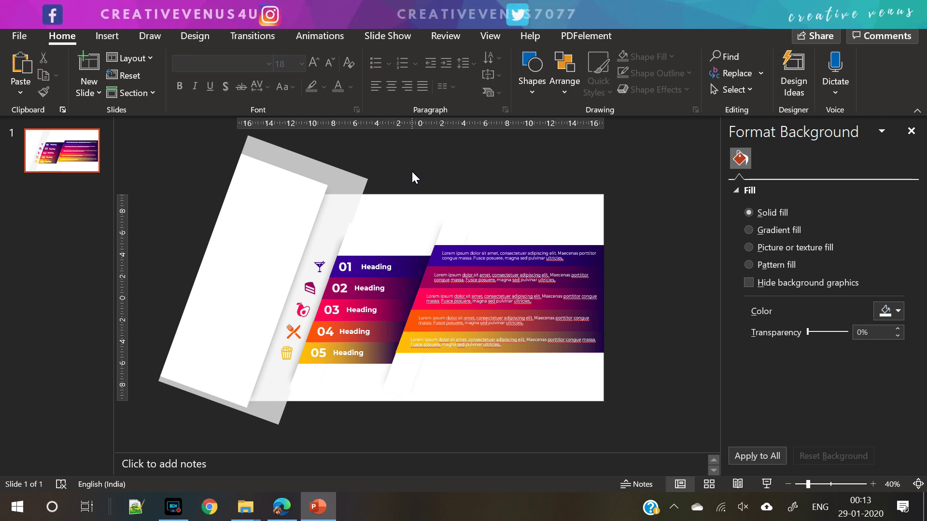
Step: Draw a text box across the slide's top and type 'business infographic design'
left_click(107, 36)
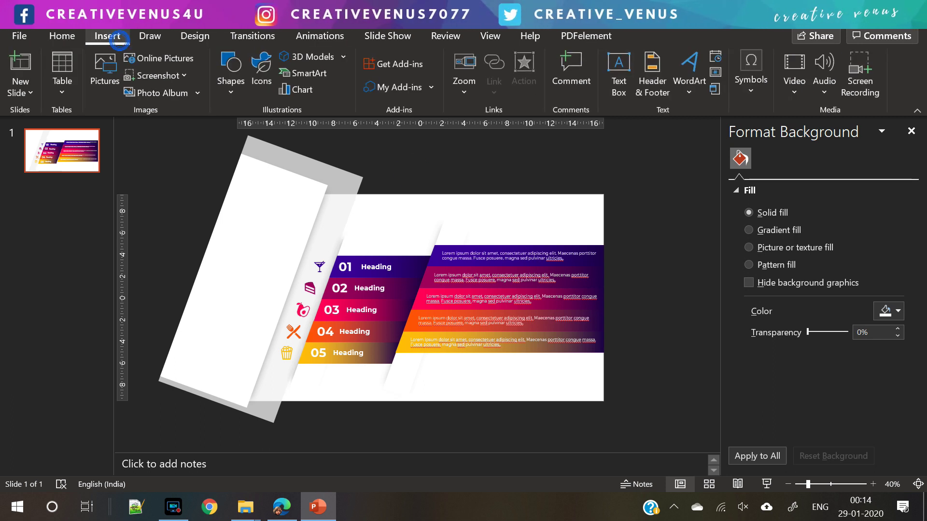
left_click(623, 84)
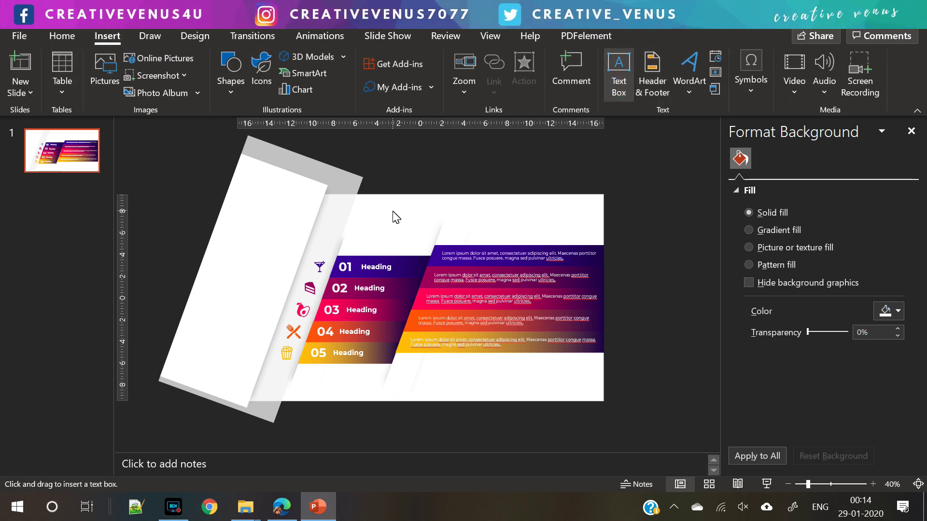
left_click_drag(363, 202, 547, 229)
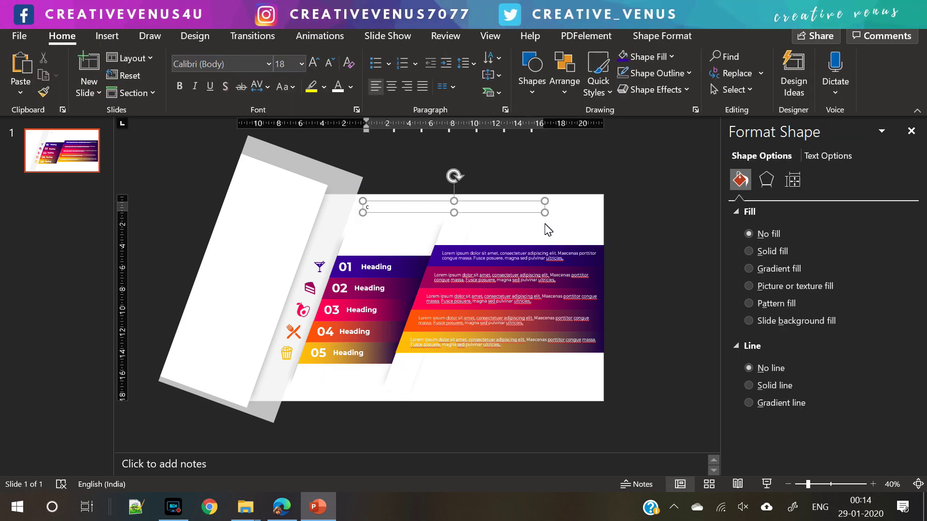
type("business infographic")
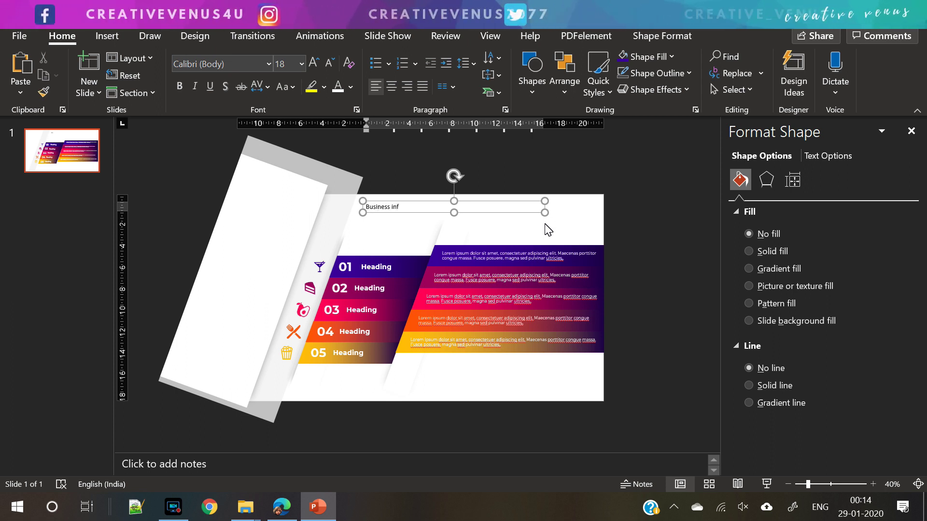
type(" design")
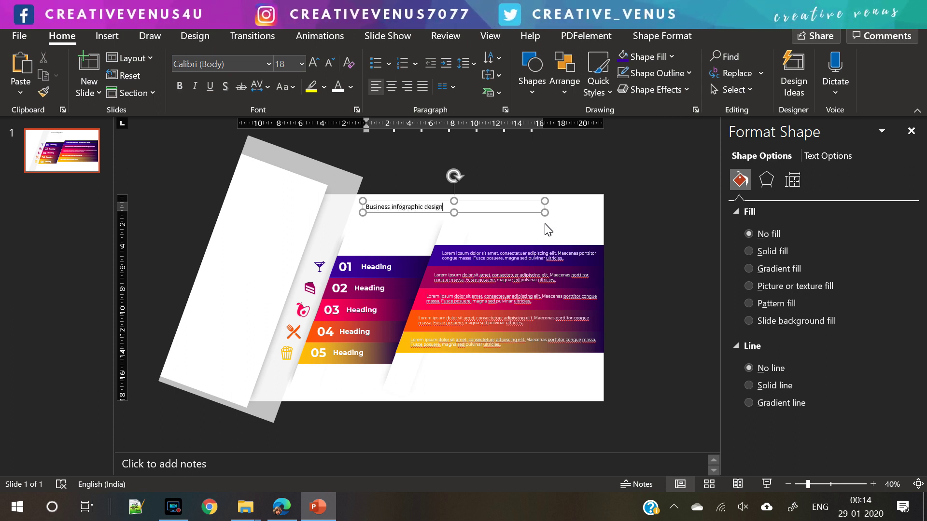
Step: Format the title as bold 24 pt Montserrat uppercase text in dark grey
key("ctrl+a")
left_click(230, 66)
type("Mo")
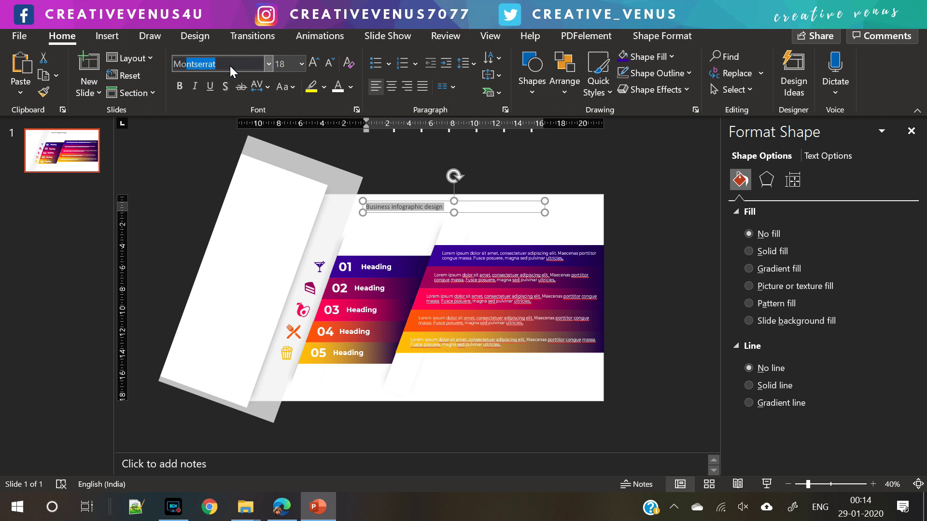
key("Return")
left_click(288, 88)
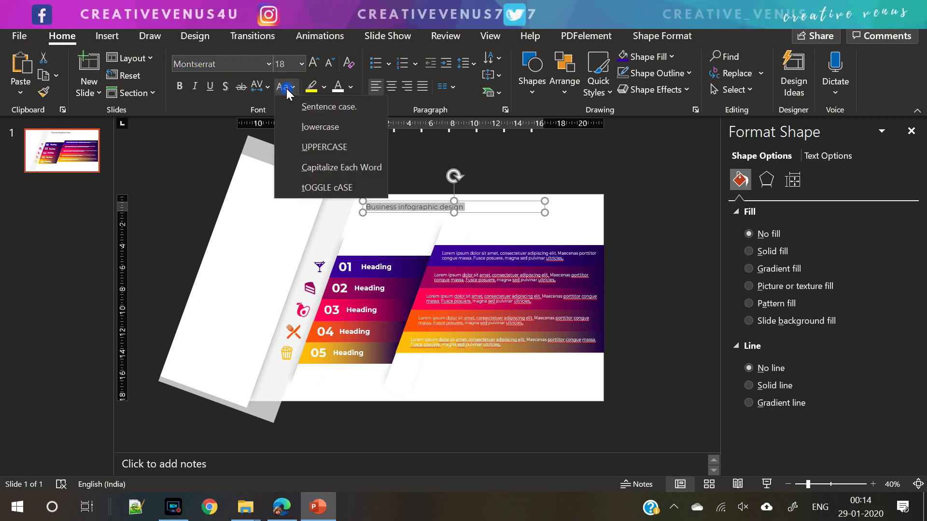
left_click(308, 148)
left_click(351, 87)
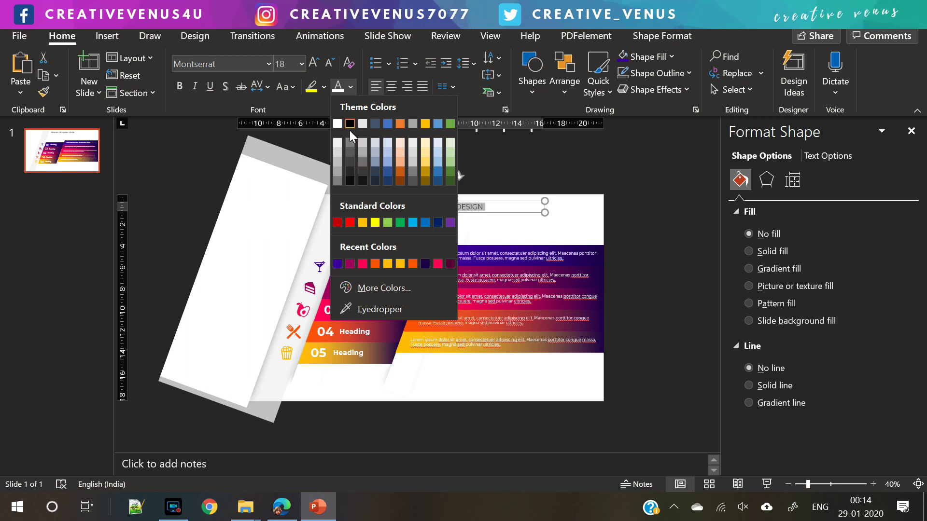
left_click(352, 161)
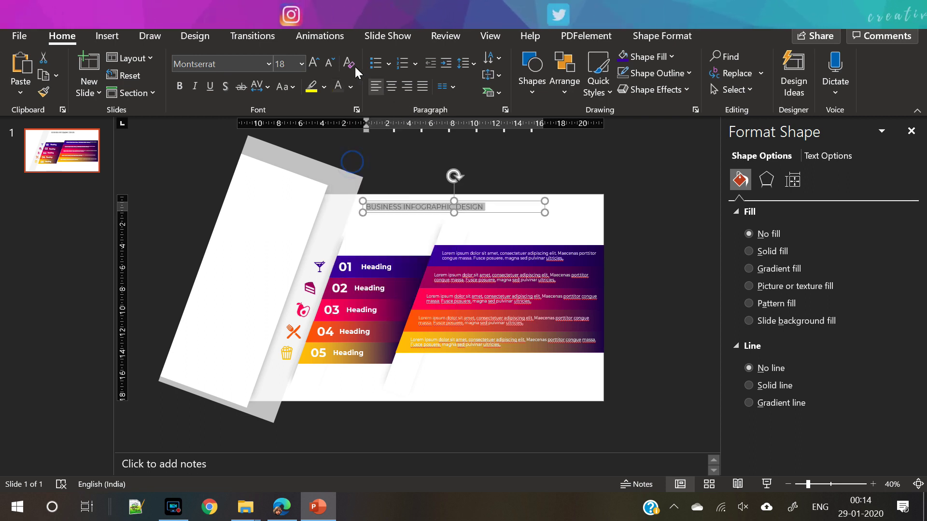
left_click(319, 62)
left_click(319, 63)
key("ctrl+b")
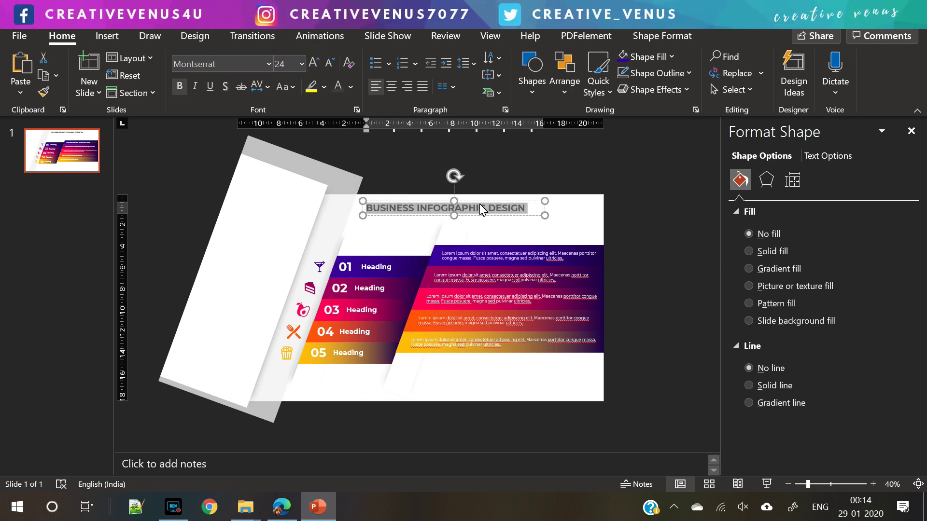
Step: Right-align the title and move its box to the slide's top-right corner
left_click_drag(479, 207, 550, 205)
key("ctrl+e")
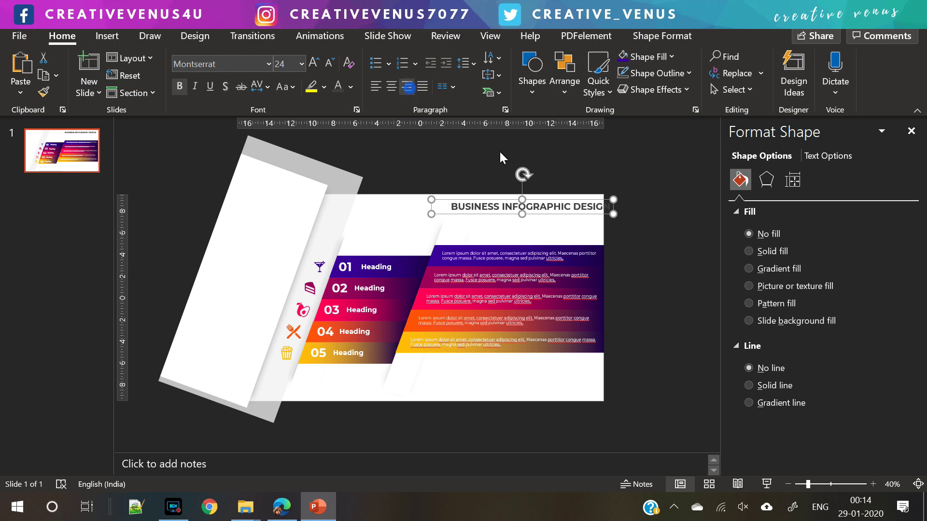
left_click_drag(586, 205, 578, 203)
left_click(493, 220)
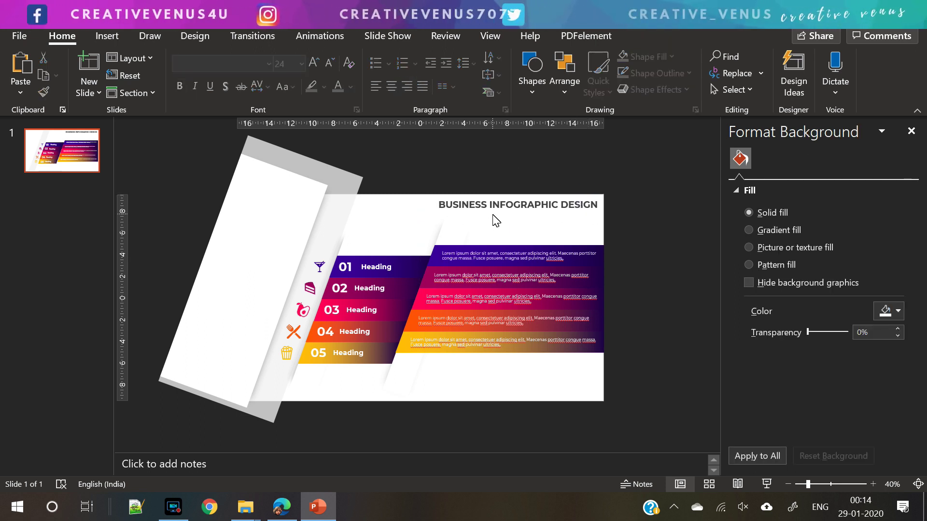
Step: Duplicate the title box below it and retype it as 'CREATIVE VENUS BUSINESS PRESENTATIONS'
left_click(493, 216)
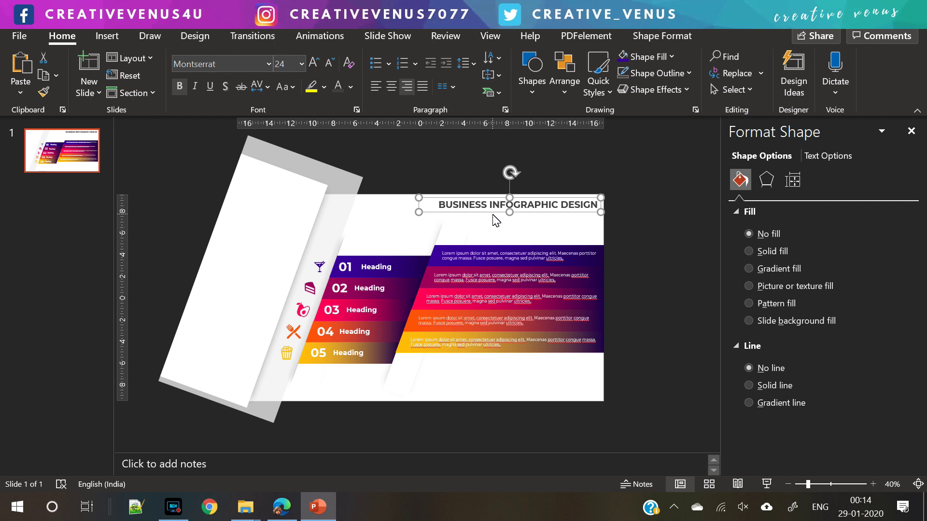
key("ctrl+c")
key("ctrl+v")
left_click_drag(493, 215, 491, 230)
triple_click(484, 217)
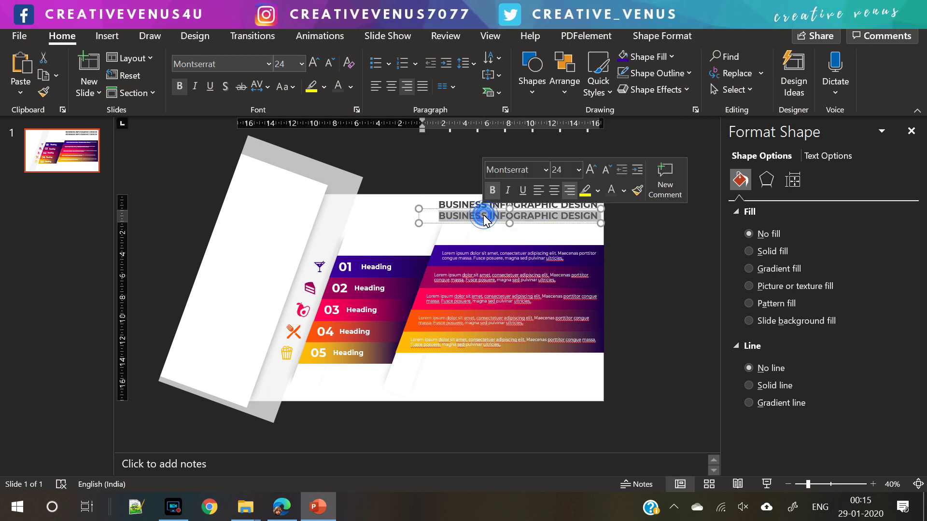
type("CREATIVE")
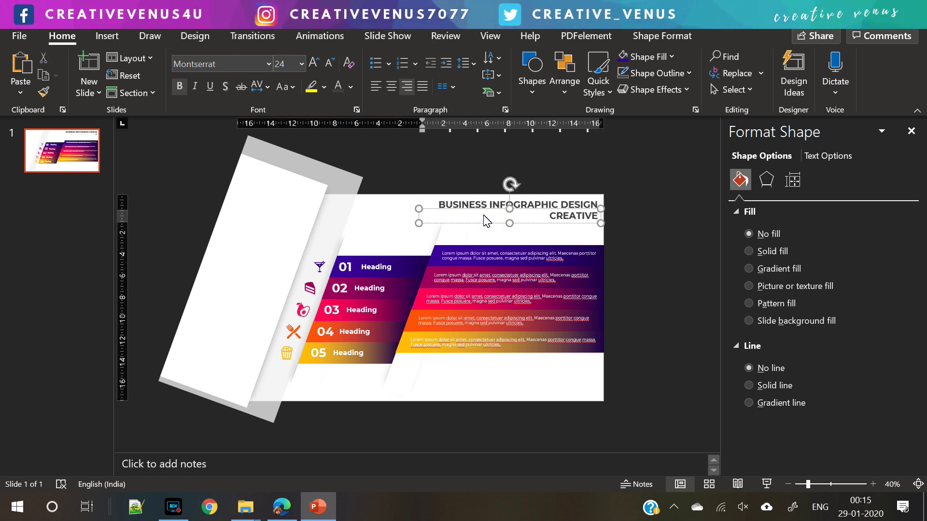
type(" VENUS")
key("shift+Home")
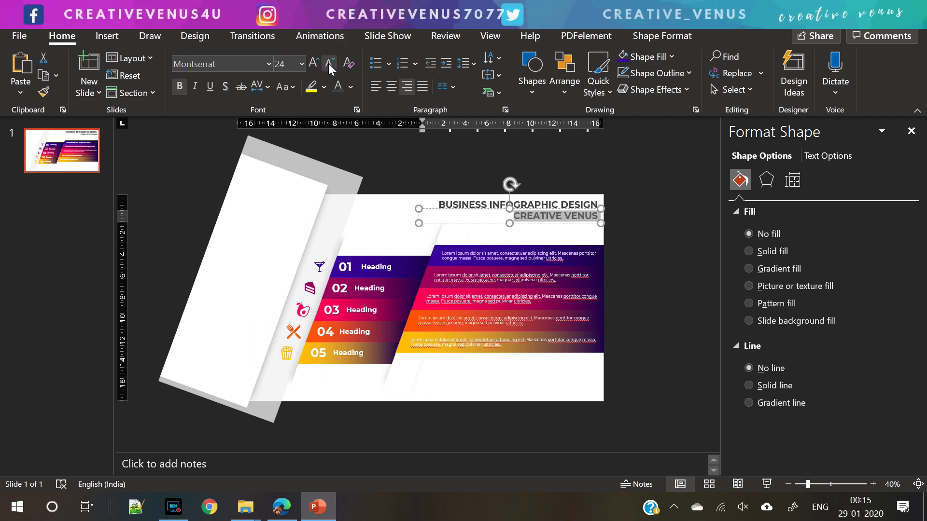
left_click(554, 220)
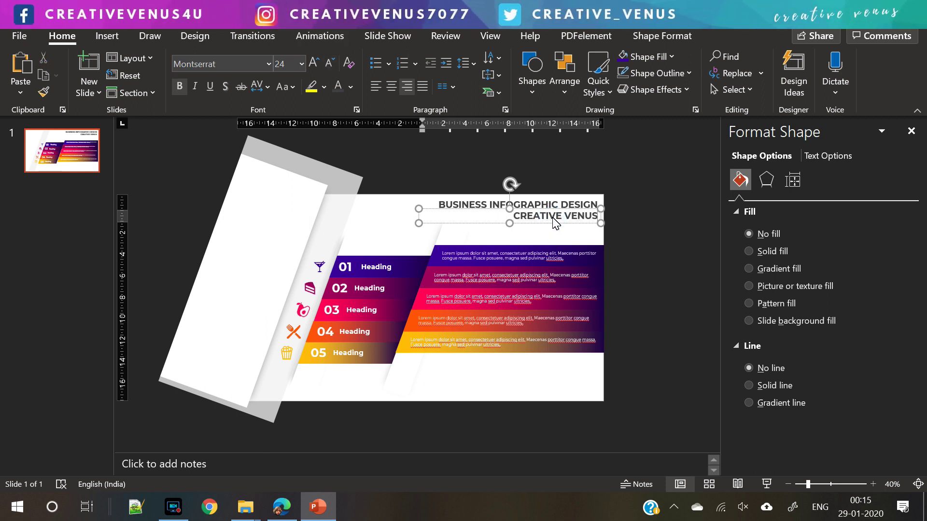
type("BUSINESS PRE")
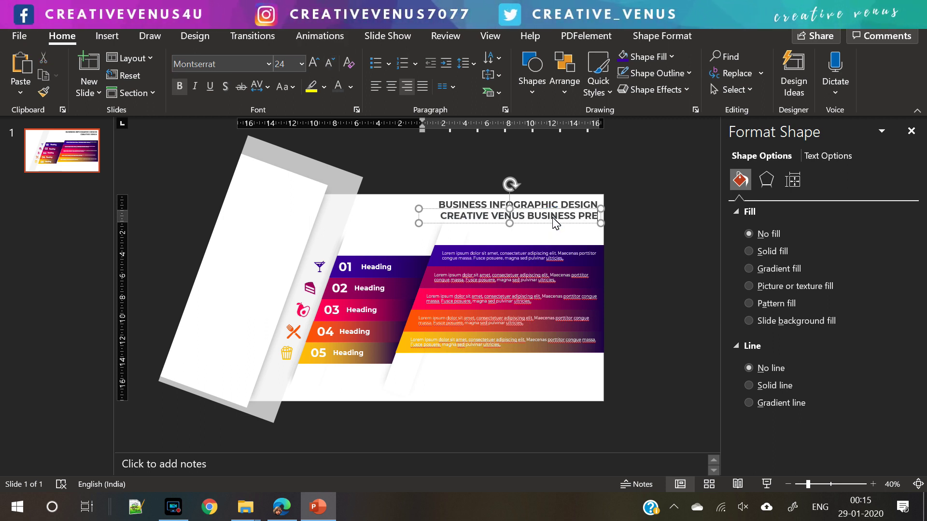
type("SENTATIONS")
Step: Make the subtitle 16 pt and not bold
key("ctrl+shift+Up")
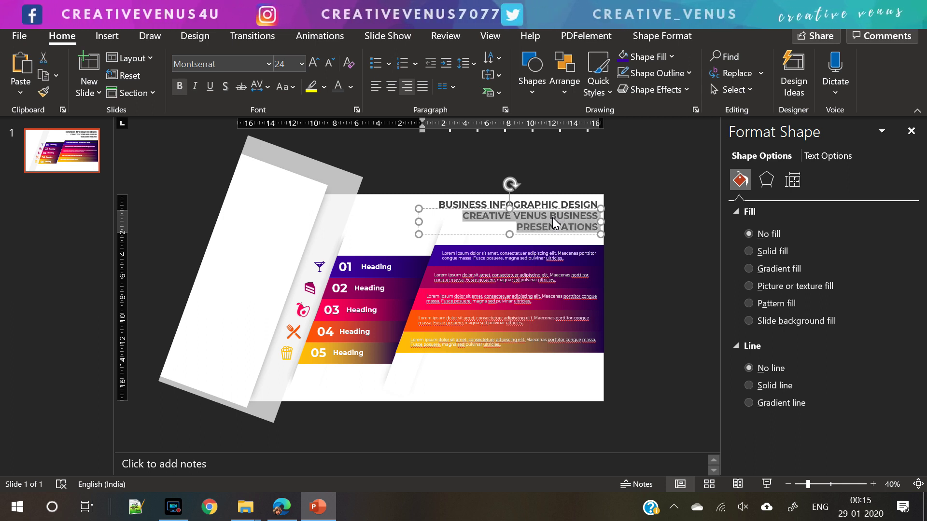
left_click(329, 64)
left_click(329, 64)
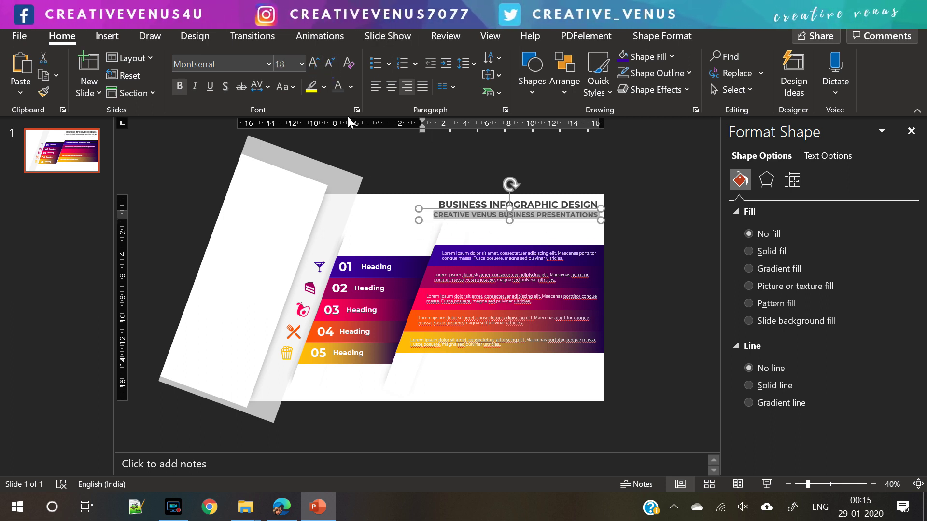
key("ctrl+b")
left_click(330, 63)
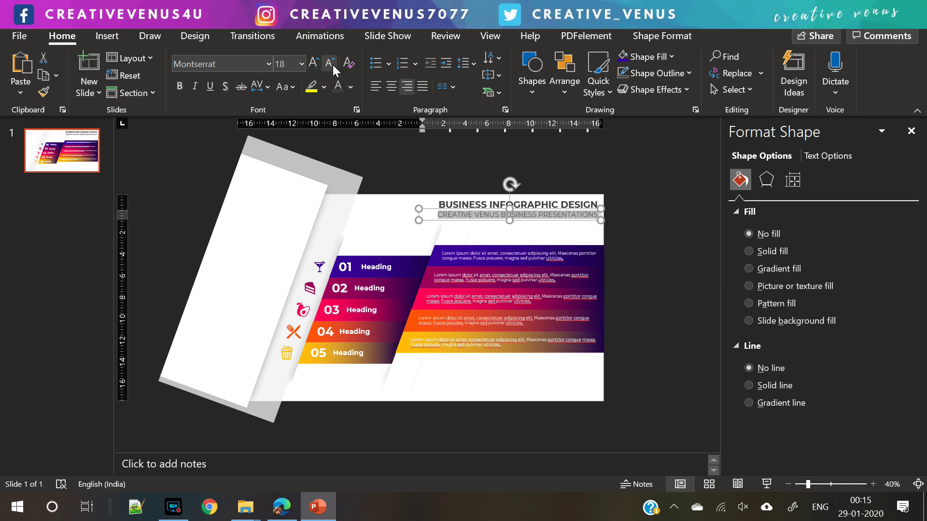
left_click(661, 267)
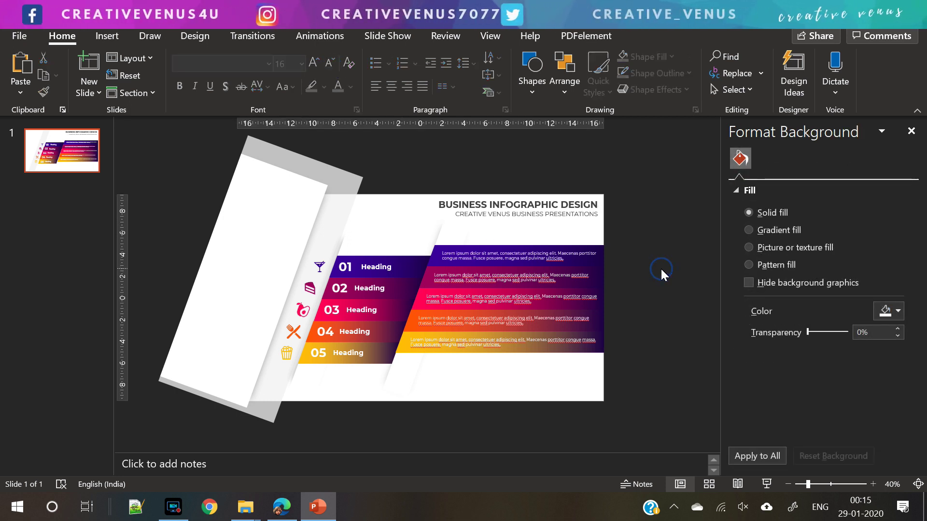
Step: Colour both the title and subtitle text grey
left_click(556, 204)
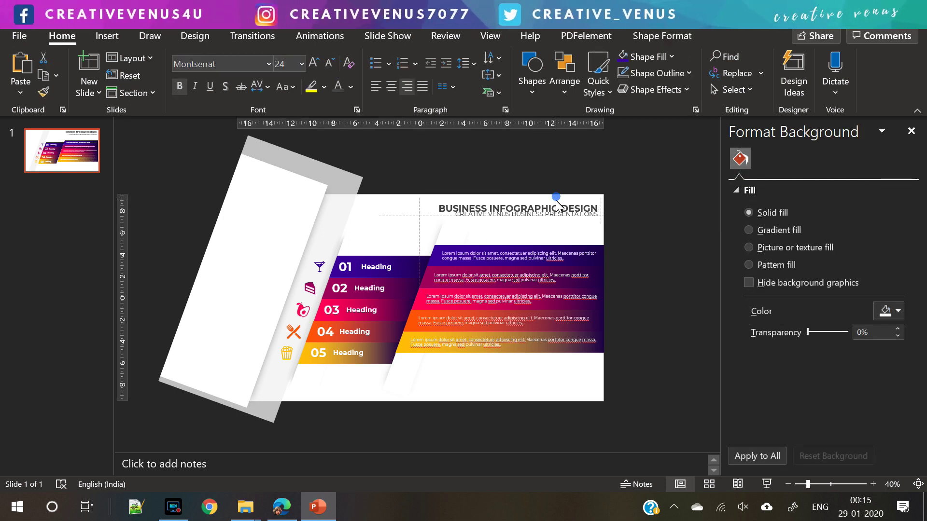
left_click(352, 86)
left_click(351, 147)
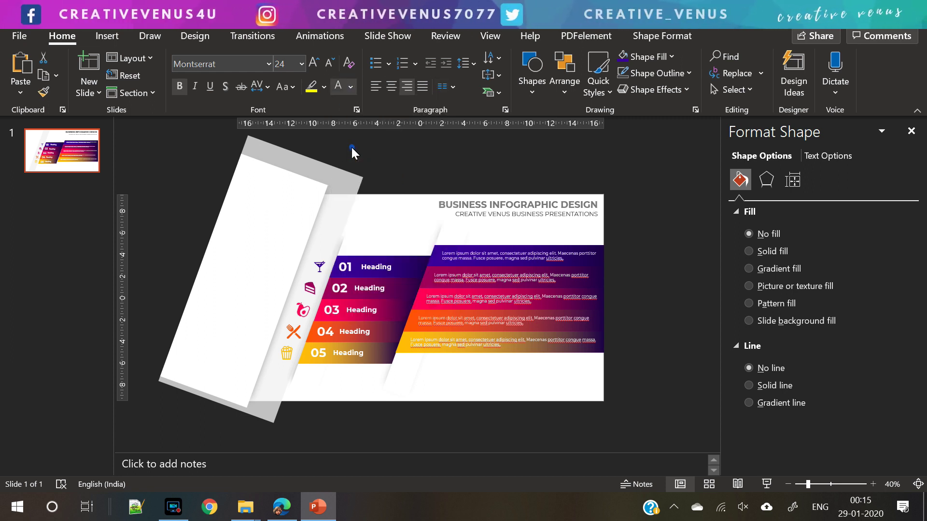
left_click(639, 255)
left_click(588, 216)
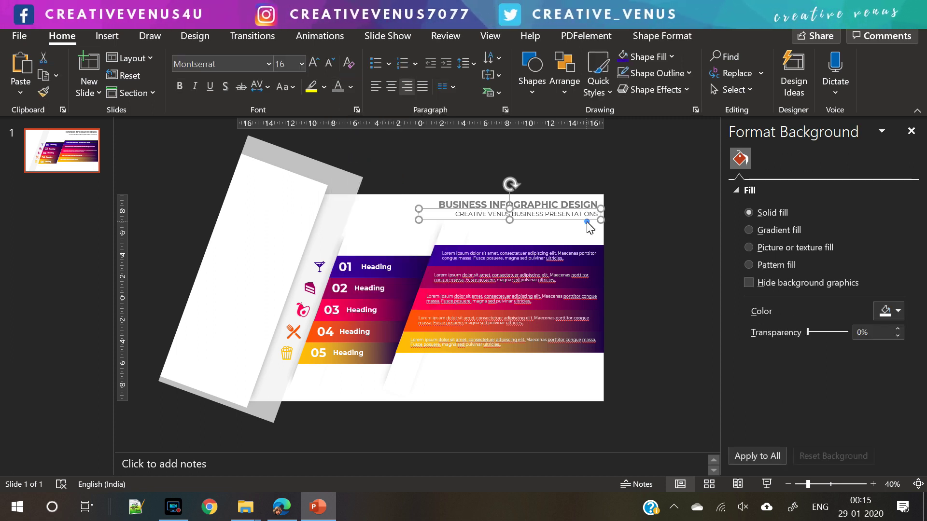
left_click(351, 86)
left_click(352, 147)
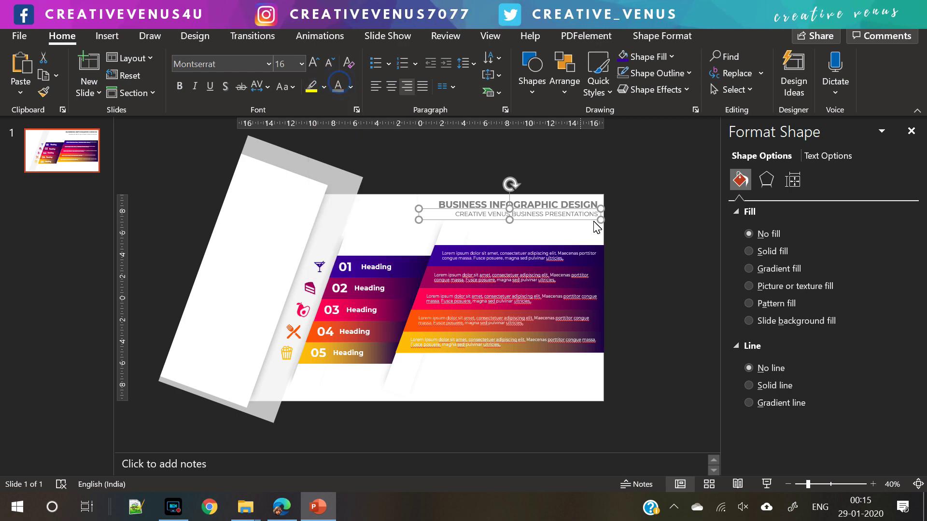
left_click(649, 285)
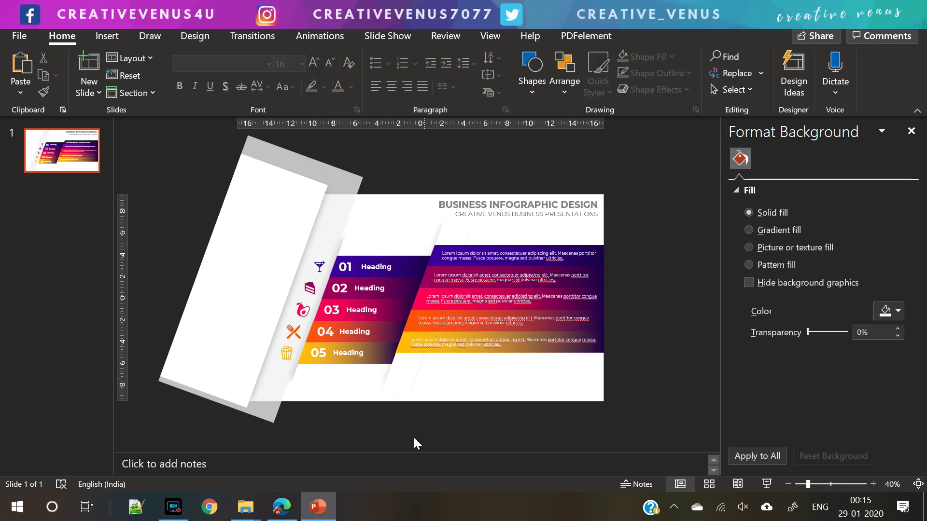